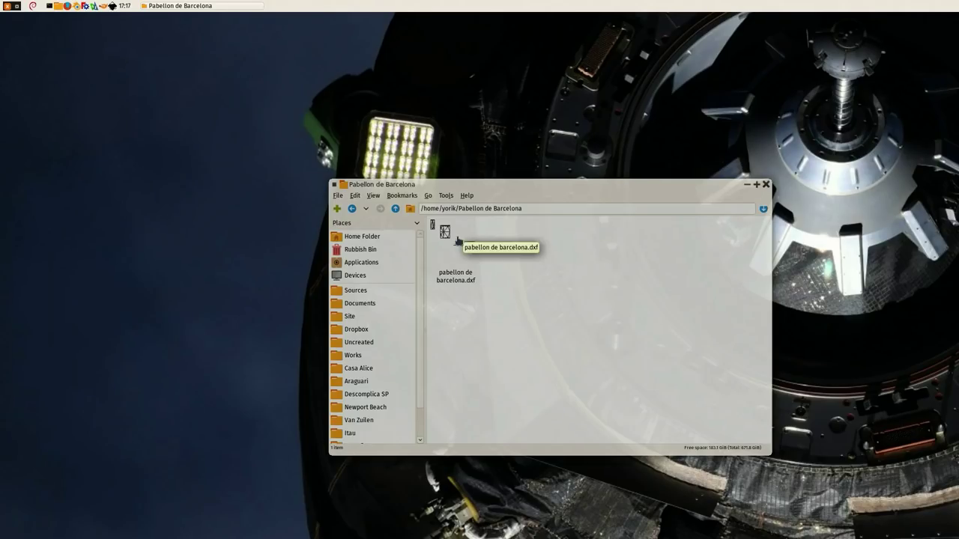
Step: Show the Open With choices for pabellon de barcelona.dxf in the file manager
right_click(458, 240)
mouse_move(495, 260)
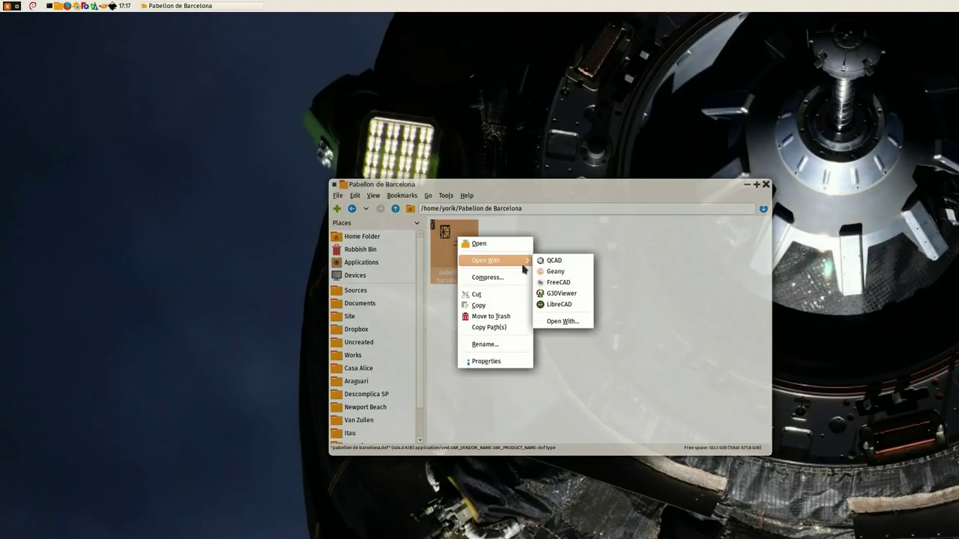
Step: Open the drawing in LibreCAD and delete the roof plan and four elevations
click(557, 311)
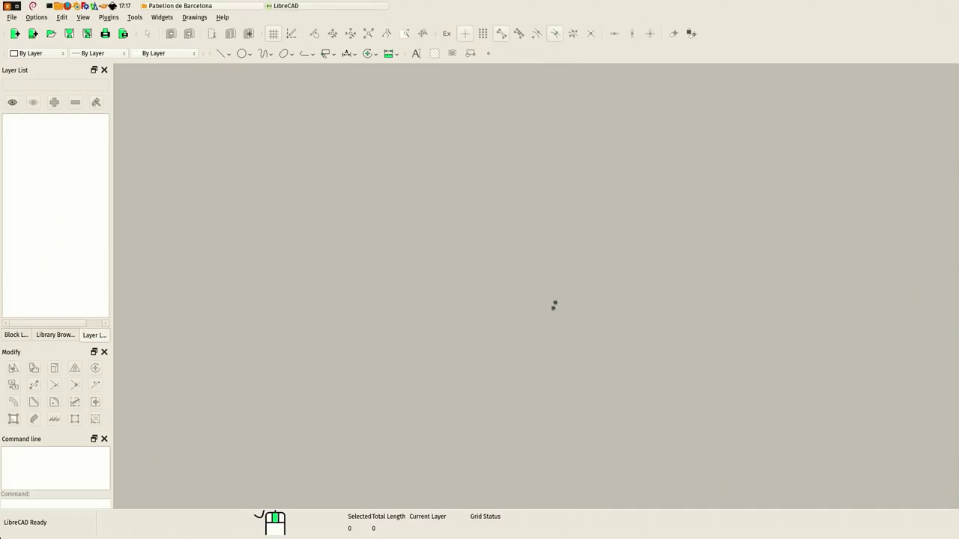
scroll(499, 263, down, 1)
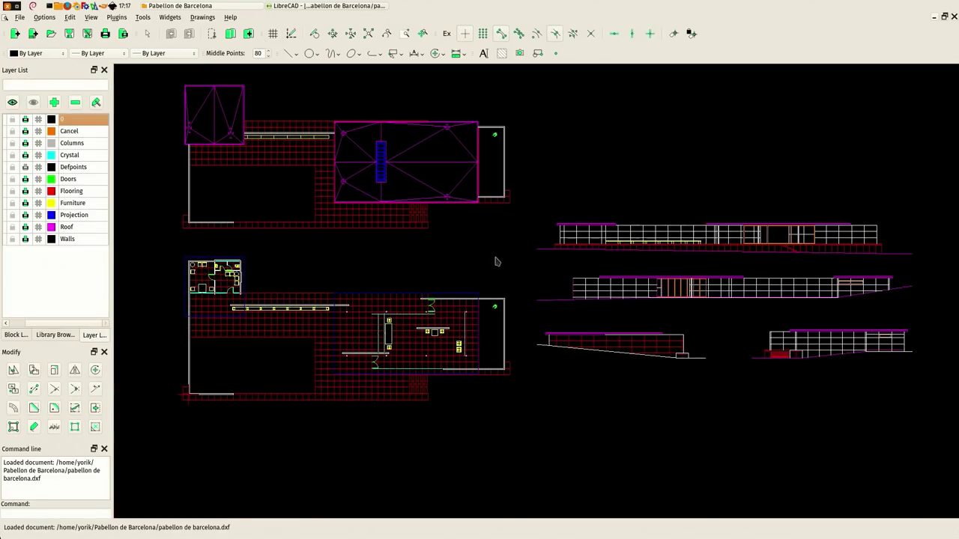
scroll(497, 306, down, 1)
scroll(490, 284, down, 1)
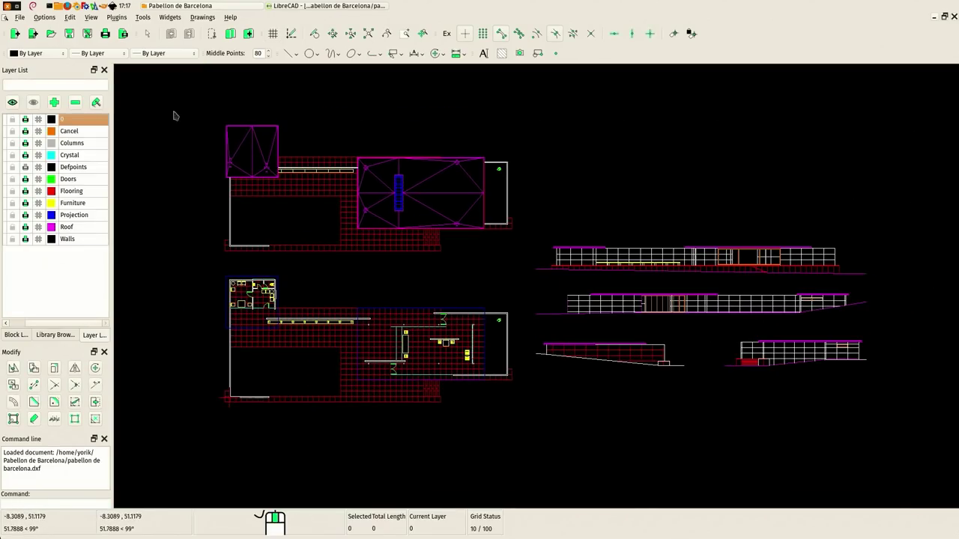
click(150, 89)
click(528, 277)
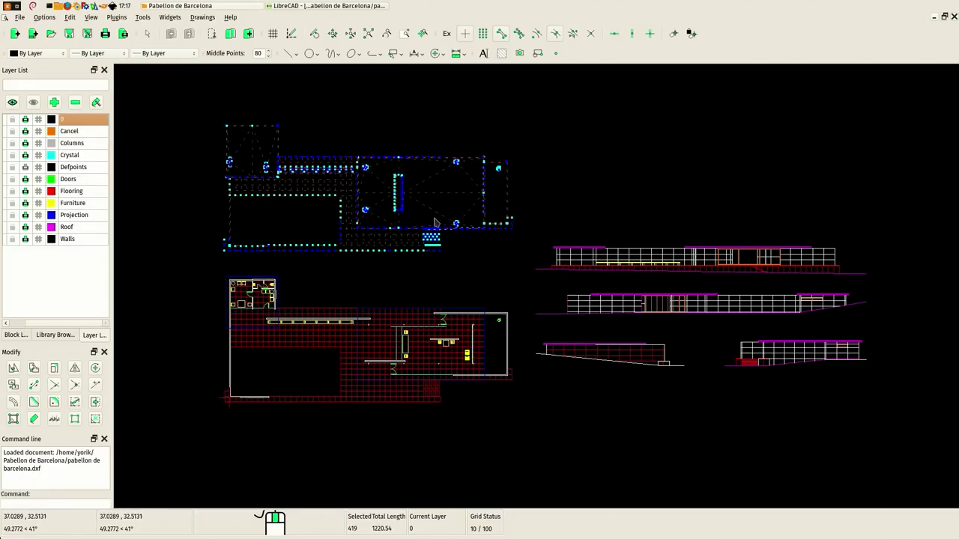
key(Delete)
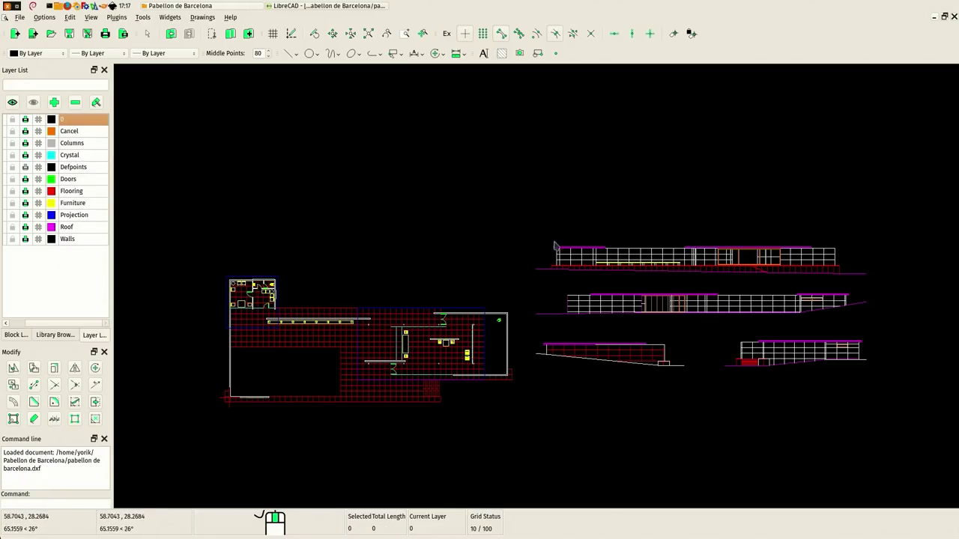
drag(530, 226, 933, 455)
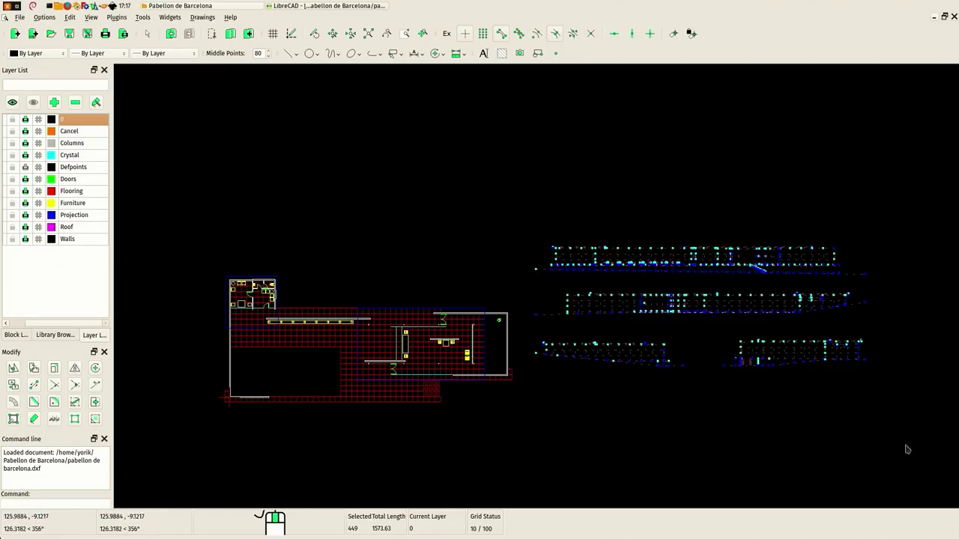
key(Delete)
Step: Save the remaining floor plan as plan.dxf in the Pabellon de Barcelona folder
scroll(342, 268, up, 2)
scroll(300, 210, up, 1)
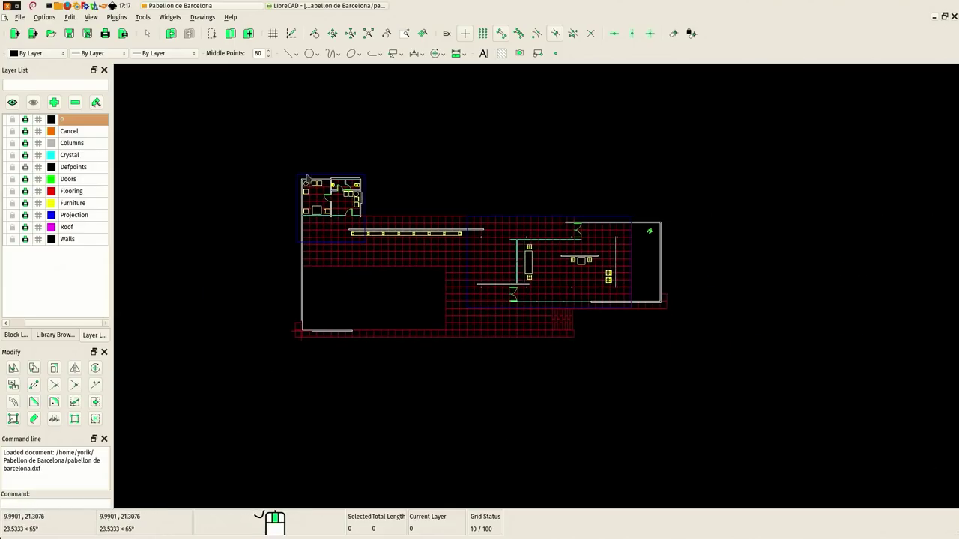
click(18, 16)
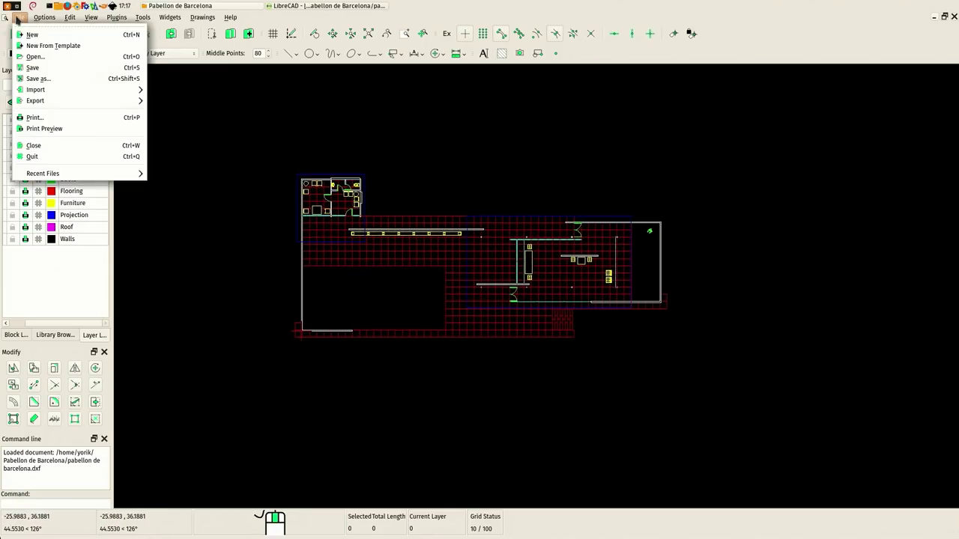
click(33, 78)
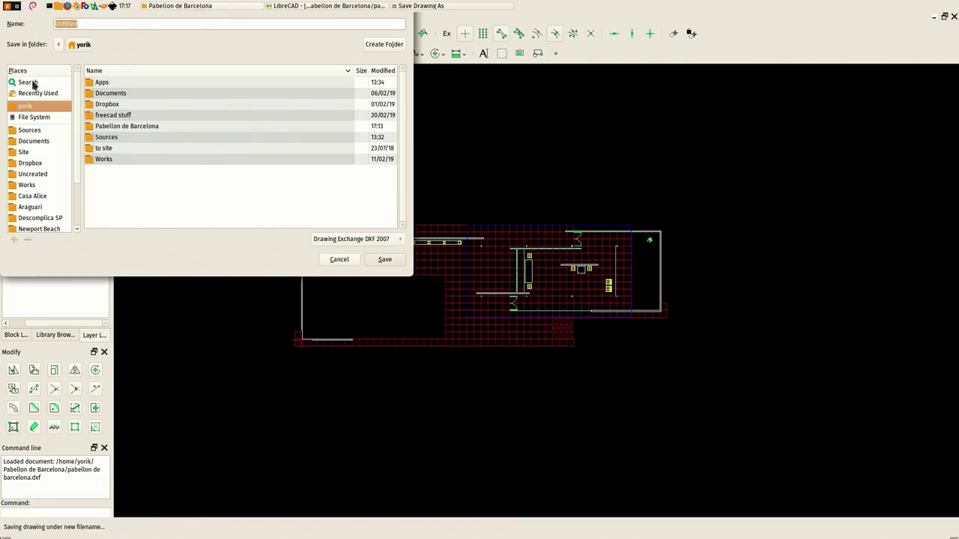
double_click(115, 126)
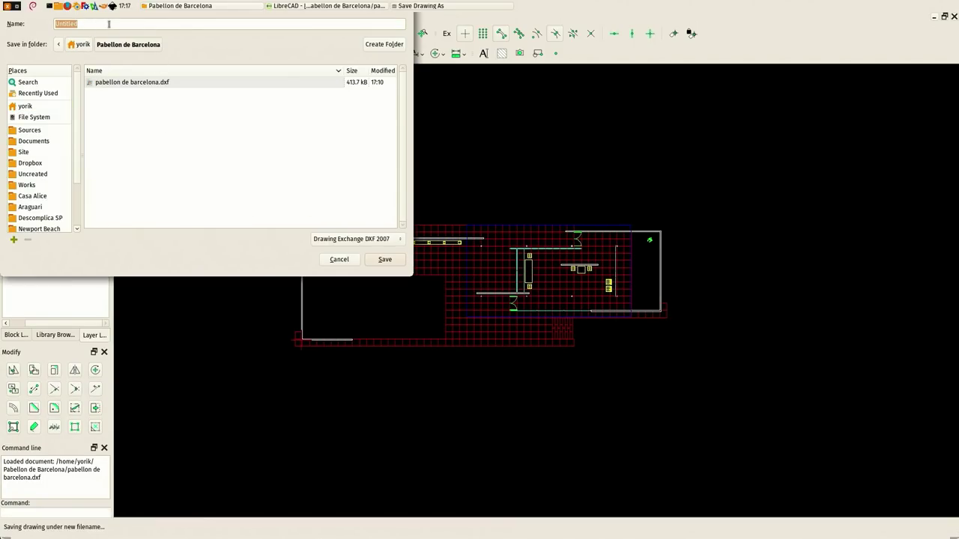
text(plan)
key(Return)
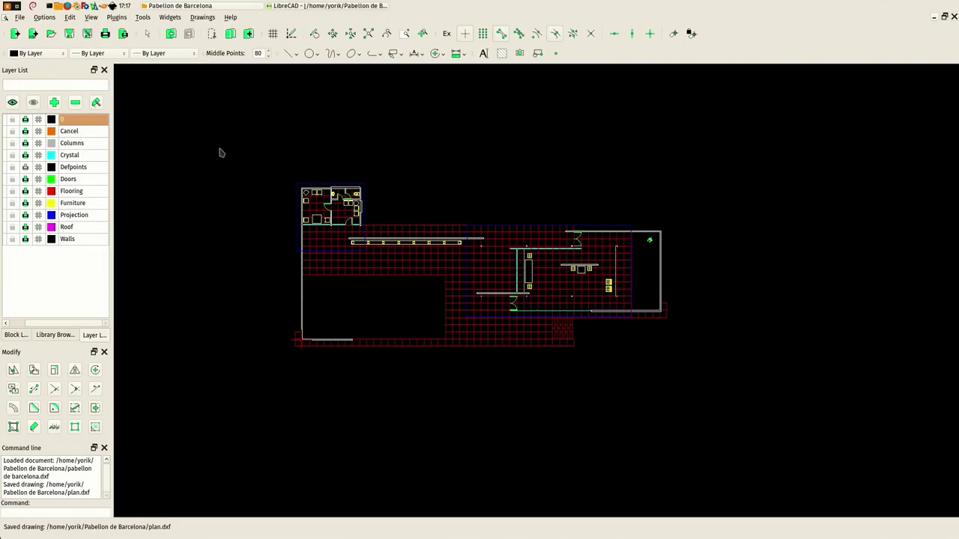
Step: Restore the drawing, then delete the floor plan and elevations, leaving the roof plan
key(ctrl+z)
key(ctrl+z)
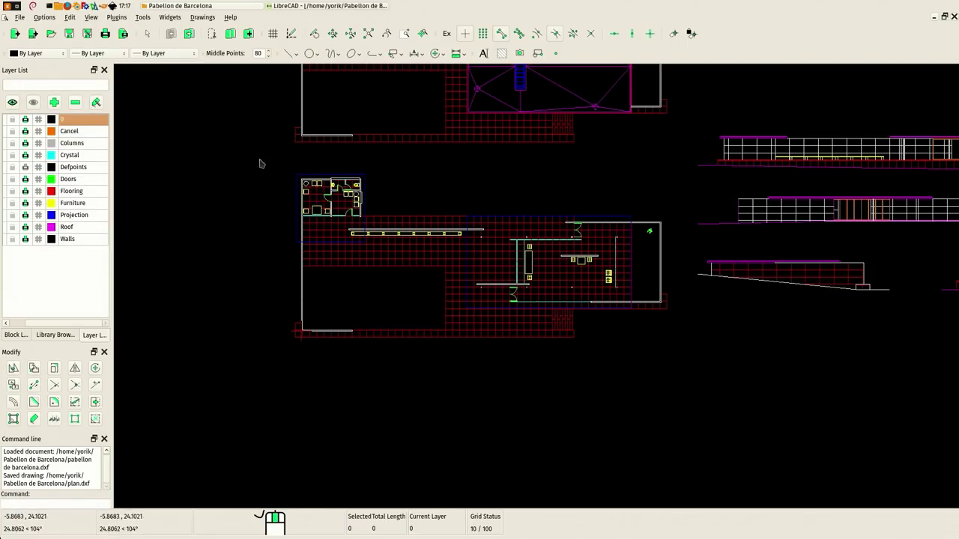
drag(390, 216, 675, 428)
key(Delete)
scroll(648, 434, down, 2)
scroll(613, 247, down, 2)
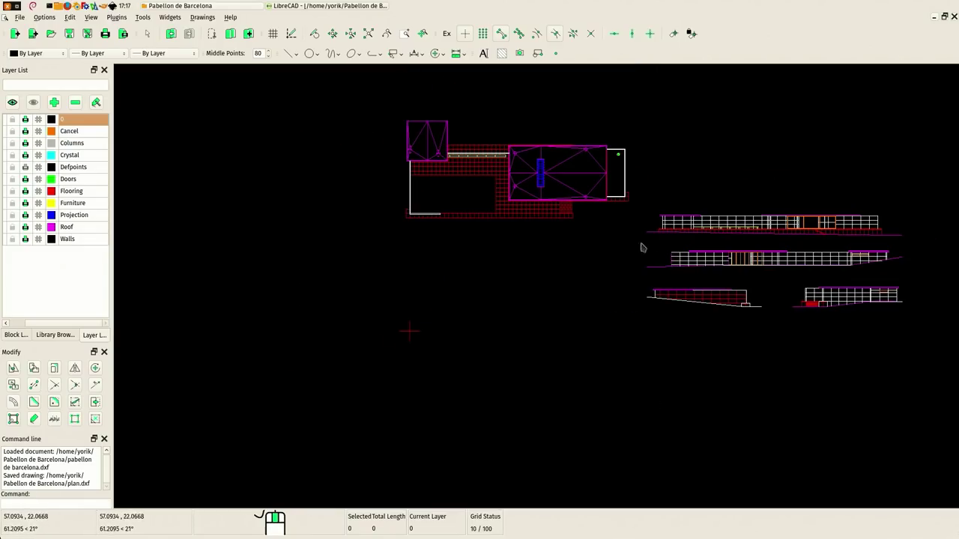
drag(639, 187, 946, 438)
key(Delete)
Step: Save the remaining roof plan as roof.dxf
scroll(505, 146, up, 2)
scroll(447, 156, up, 1)
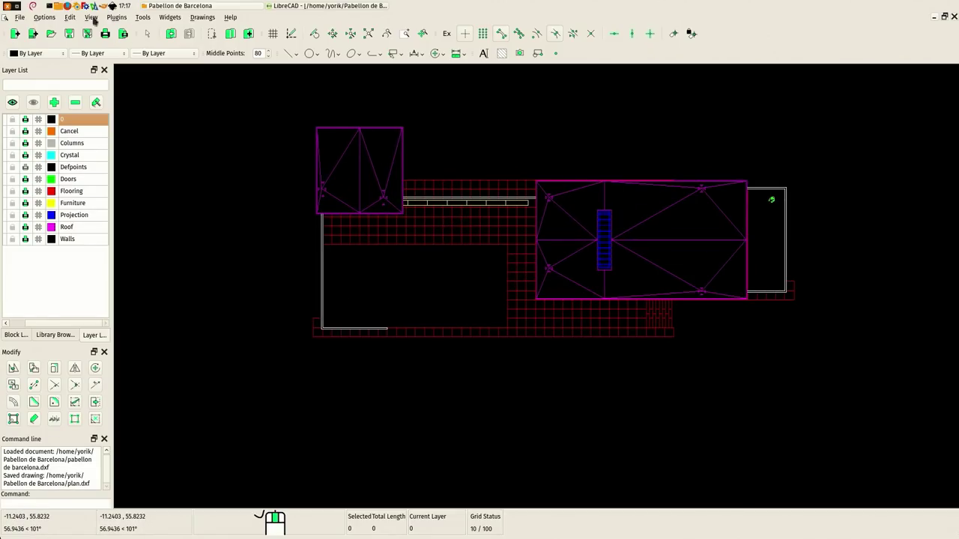
click(19, 16)
click(38, 80)
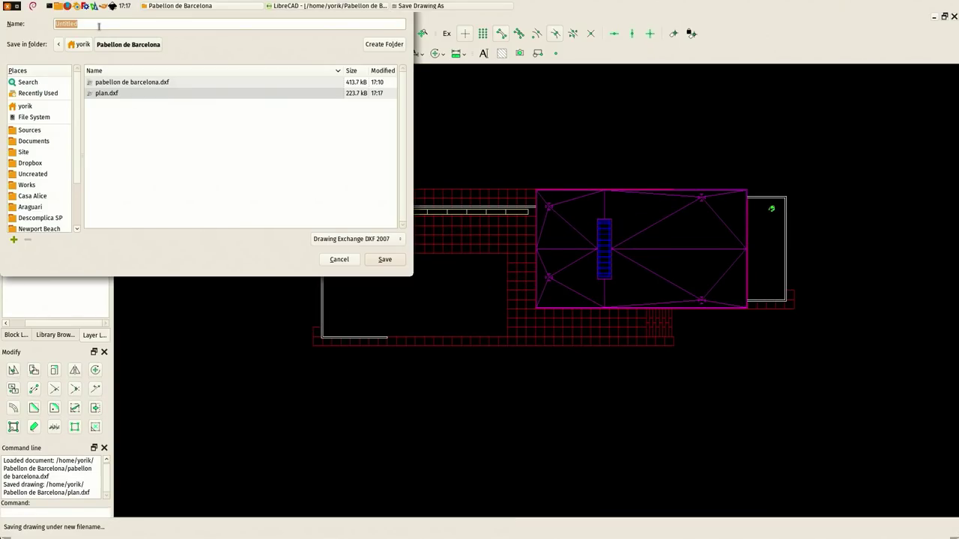
text(roof)
key(Return)
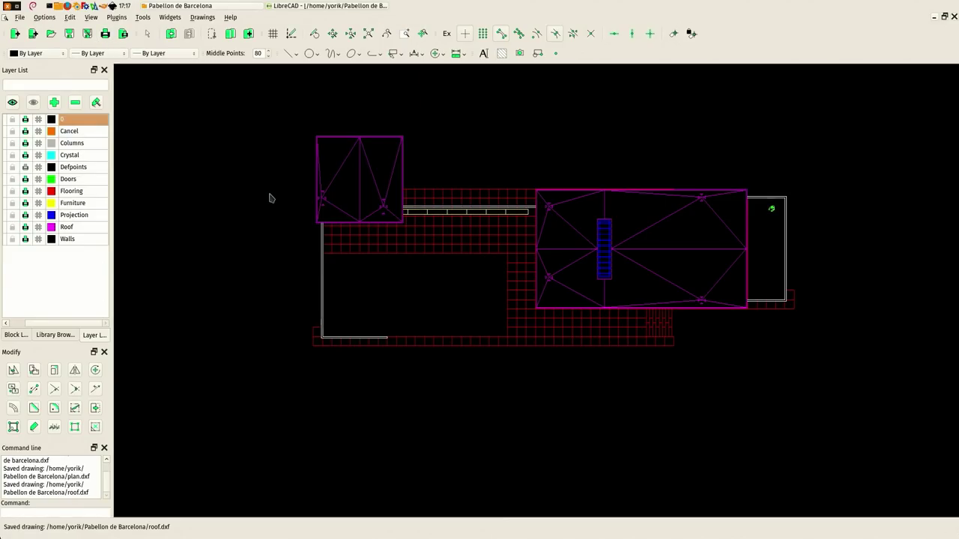
Step: Restore the drawing and delete the plans and lower elevations, keeping only the top elevation
key(ctrl+z)
scroll(271, 198, down, 1)
scroll(270, 198, down, 2)
scroll(270, 197, down, 1)
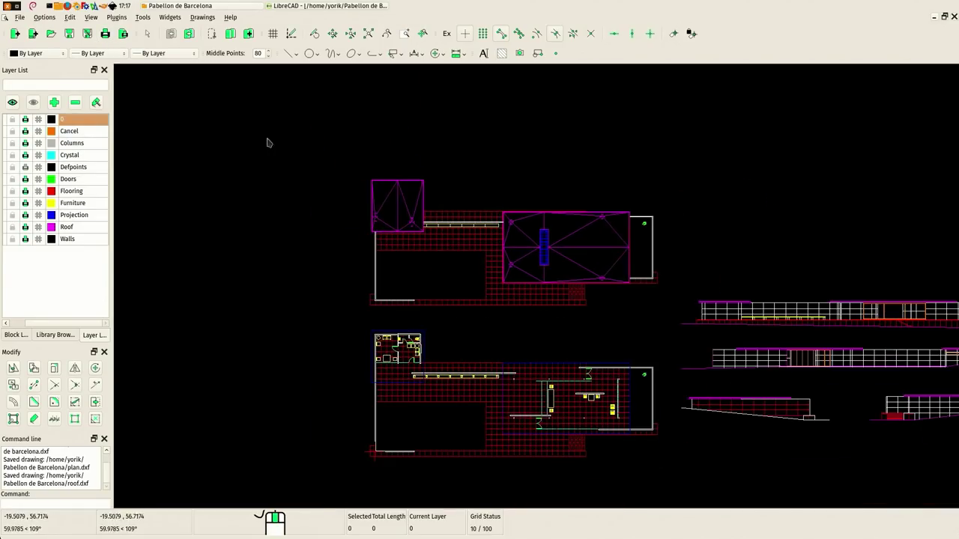
drag(268, 140, 669, 453)
key(Delete)
key(minus)
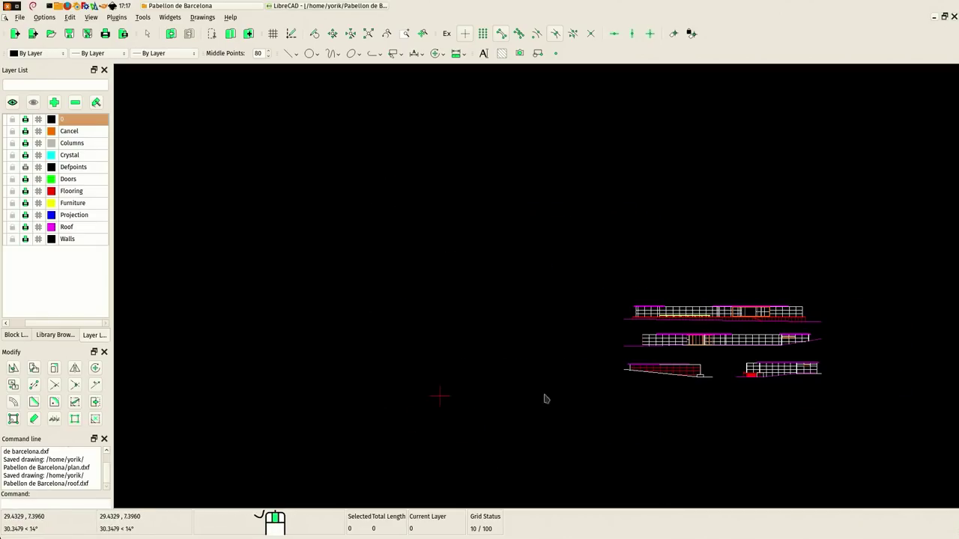
drag(596, 440, 881, 328)
key(Delete)
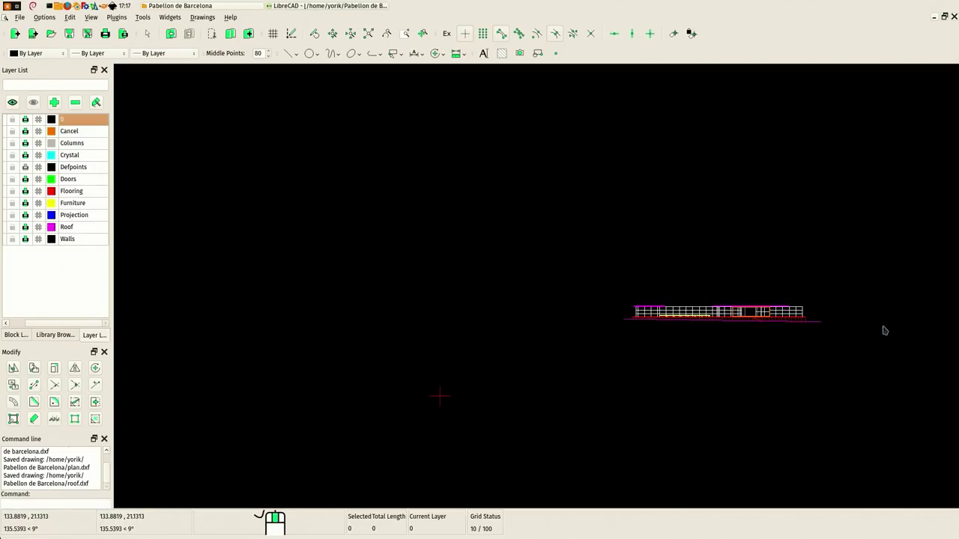
Step: Save the lone top elevation as view 1.dxf
scroll(817, 315, up, 2)
scroll(775, 310, up, 3)
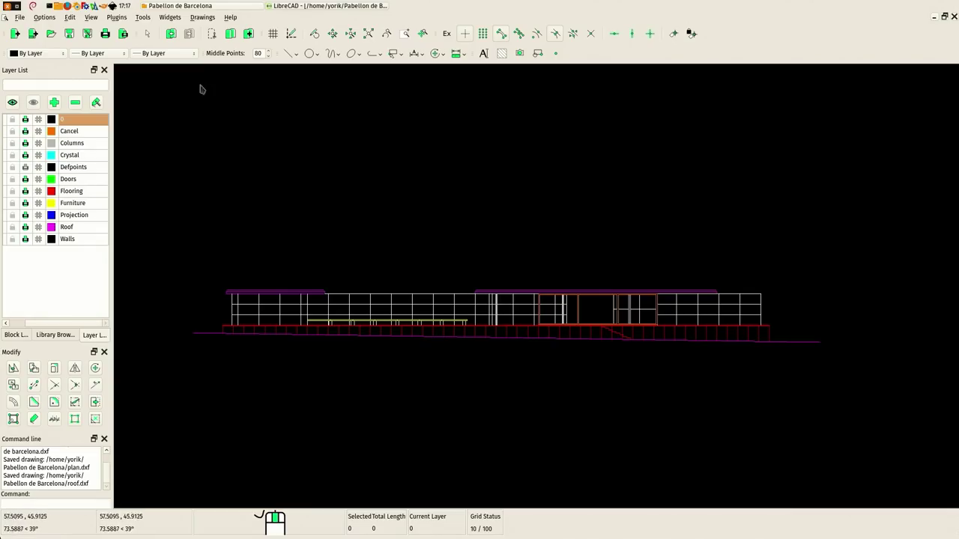
click(30, 19)
click(45, 79)
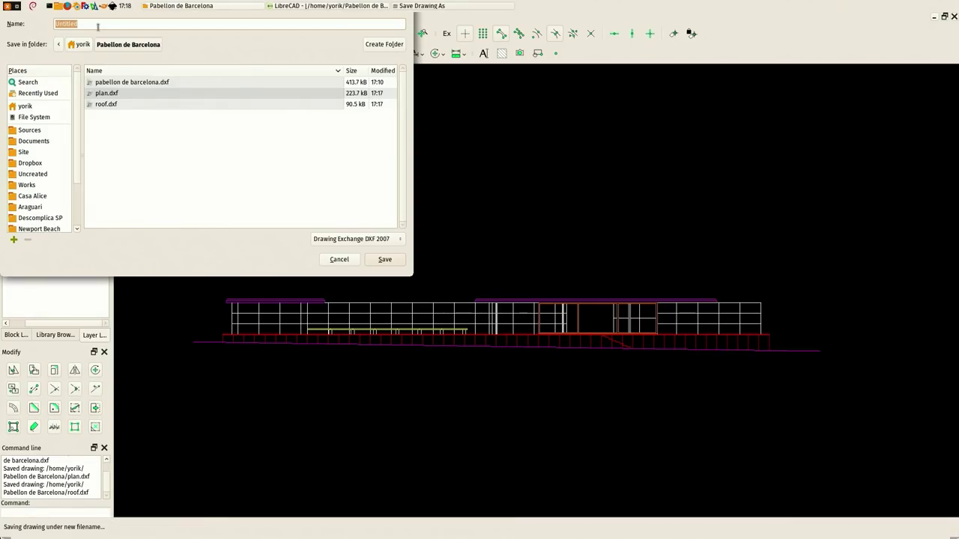
text(v)
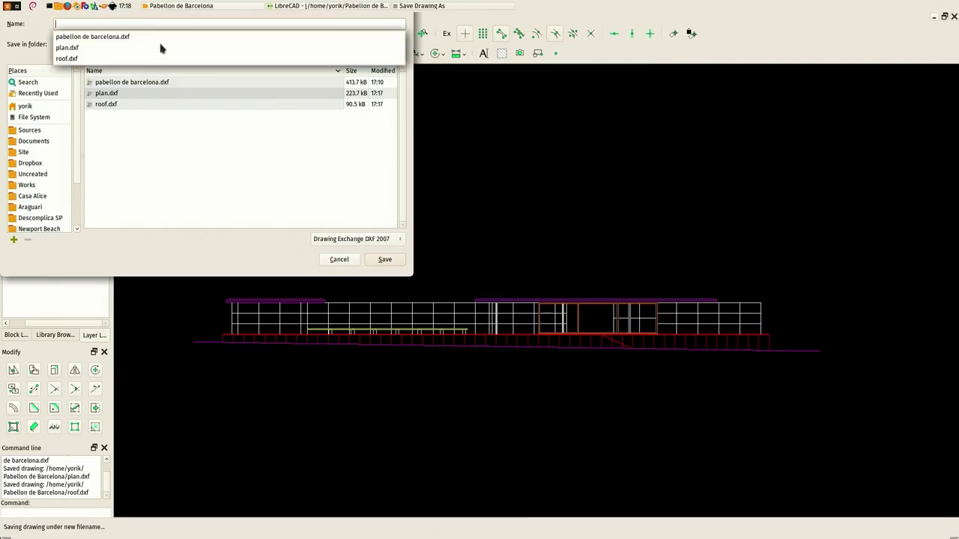
text(view1)
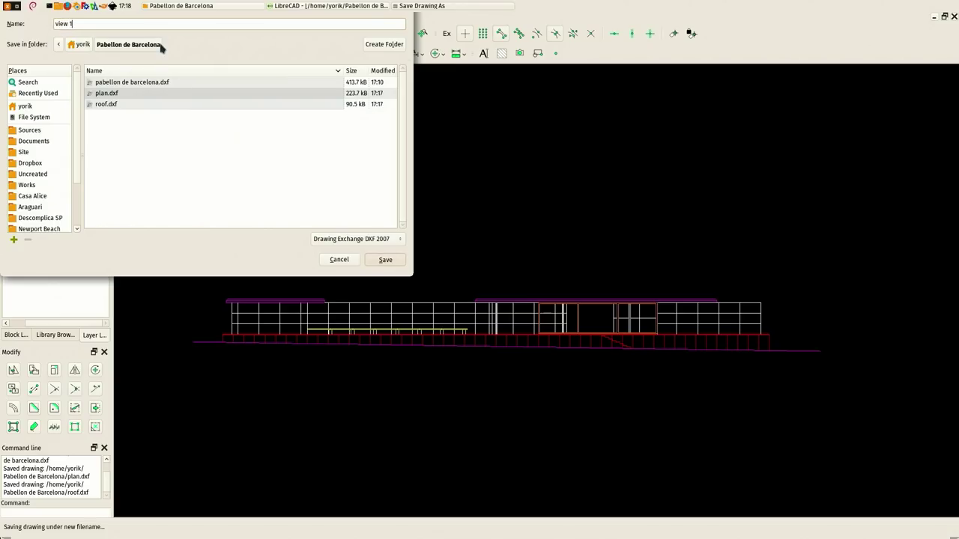
click(384, 259)
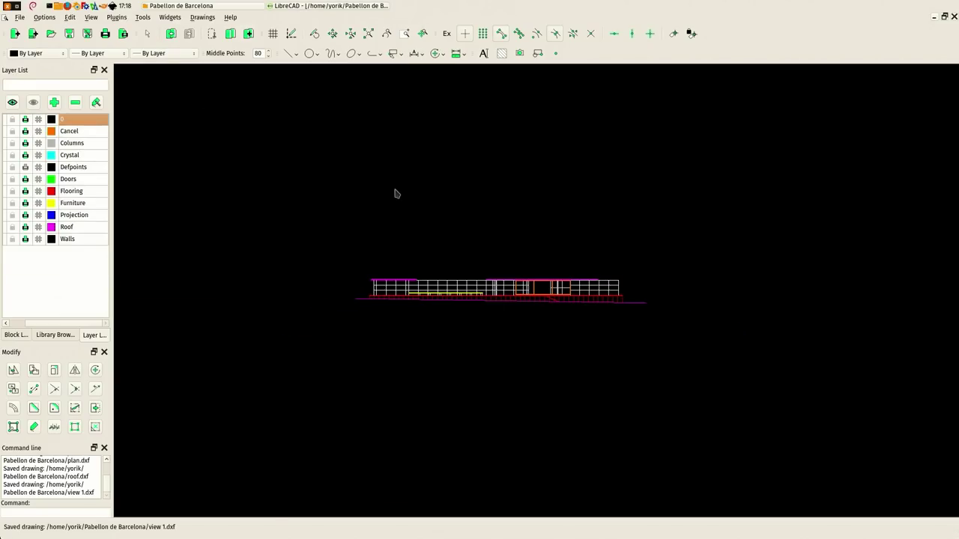
Step: Delete the top and two lower elevations, leaving only the second elevation
click(310, 221)
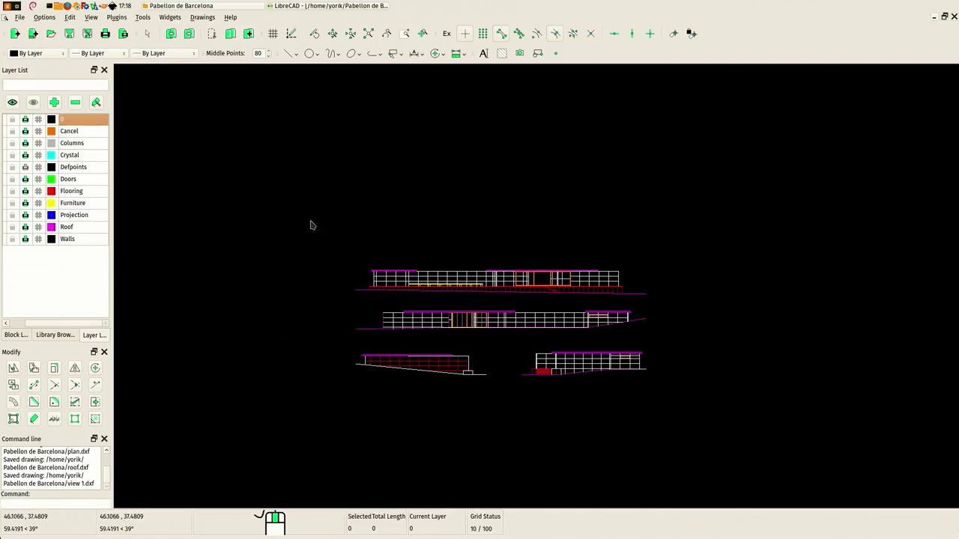
click(712, 304)
click(267, 266)
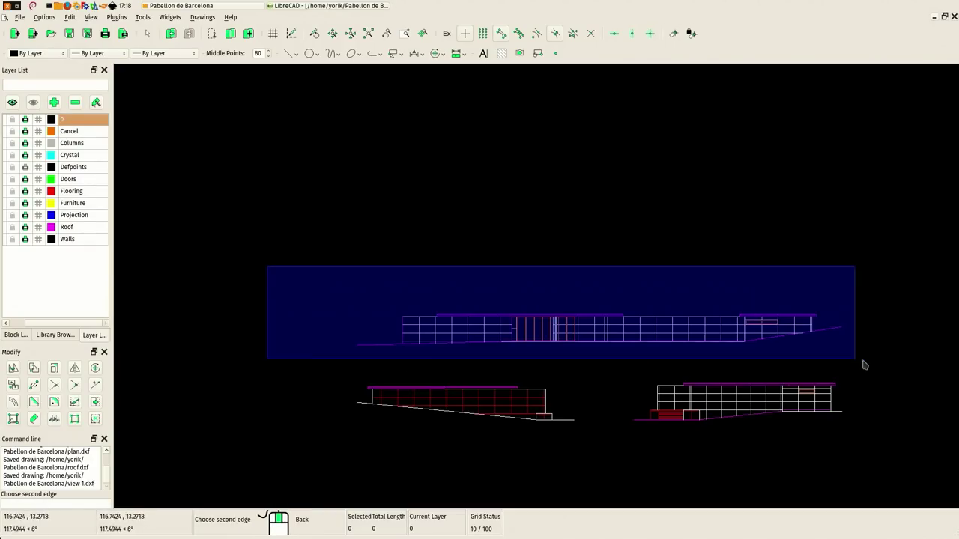
click(199, 415)
click(232, 491)
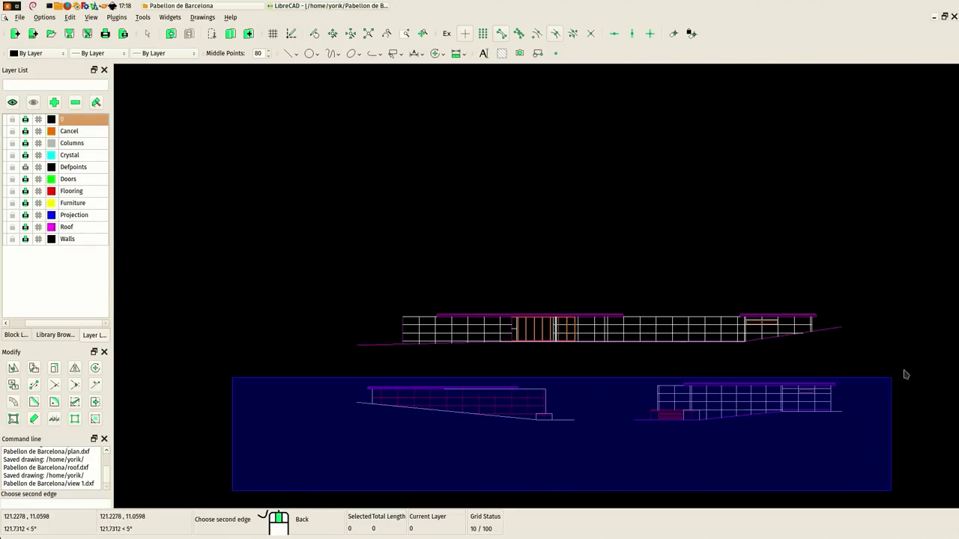
click(917, 365)
key(Delete)
scroll(702, 310, up, 2)
middle_drag(702, 310, 664, 244)
Step: Save the remaining elevation as view 2.dxf
click(19, 16)
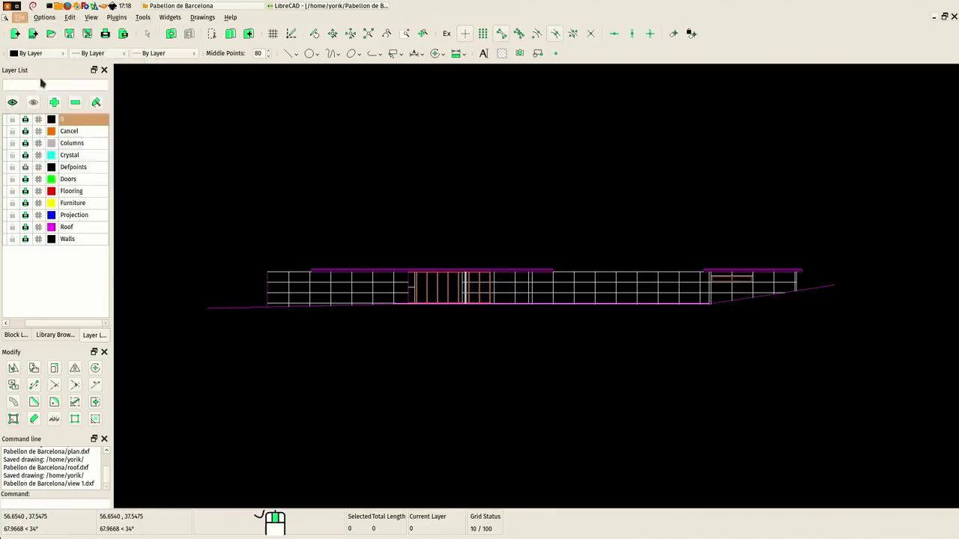
click(37, 79)
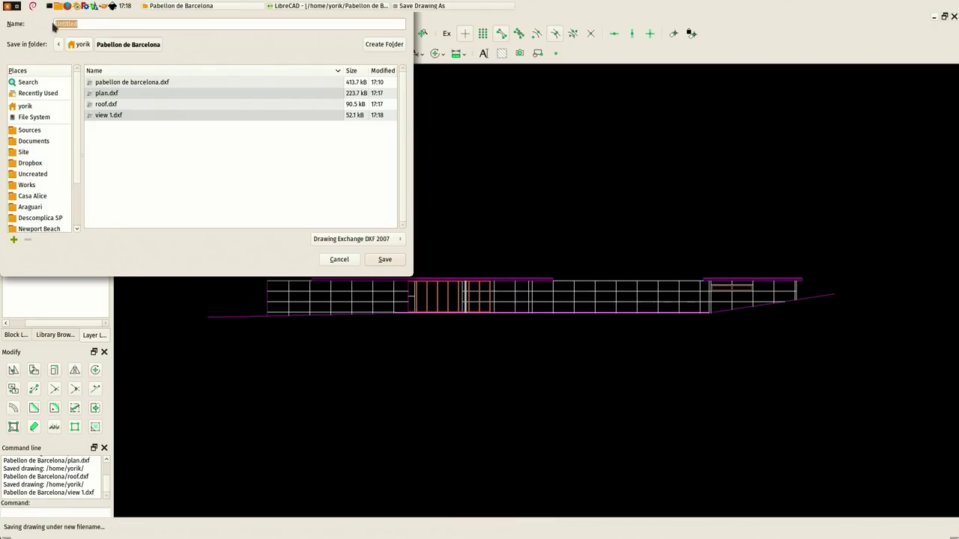
text(v)
text(w 2)
key(Return)
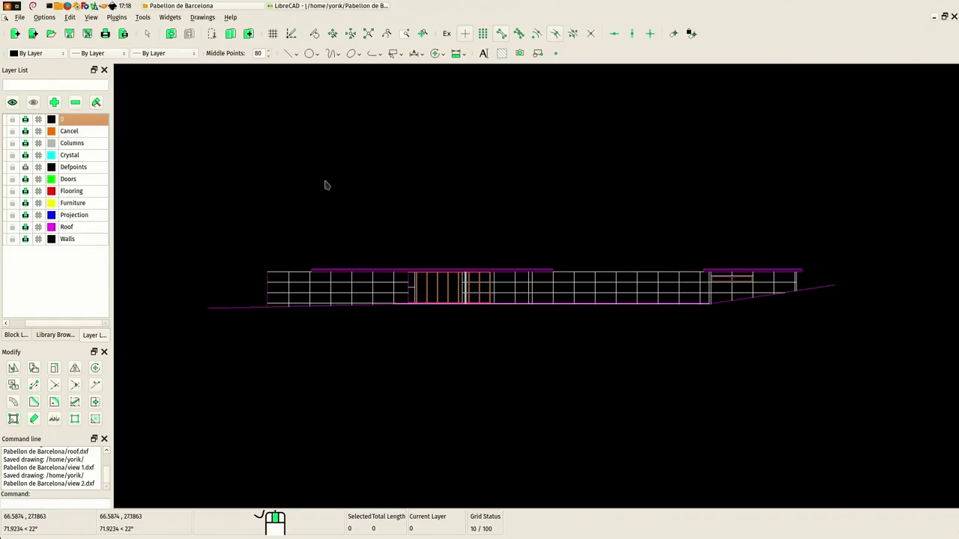
Step: Delete the top and right-hand elevations, leaving the third elevation centred
drag(250, 195, 751, 309)
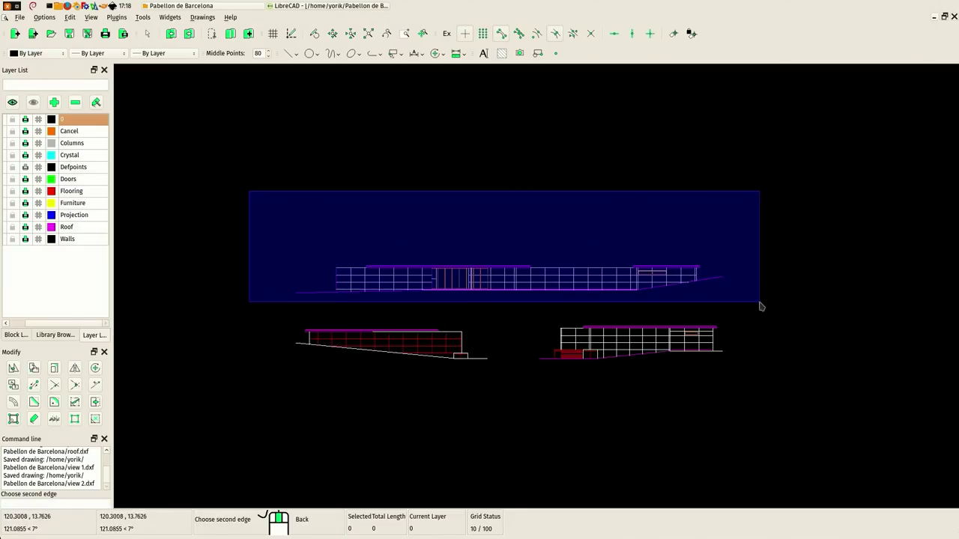
key(Delete)
click(779, 424)
key(Delete)
scroll(300, 300, up, 3)
middle_drag(315, 302, 403, 184)
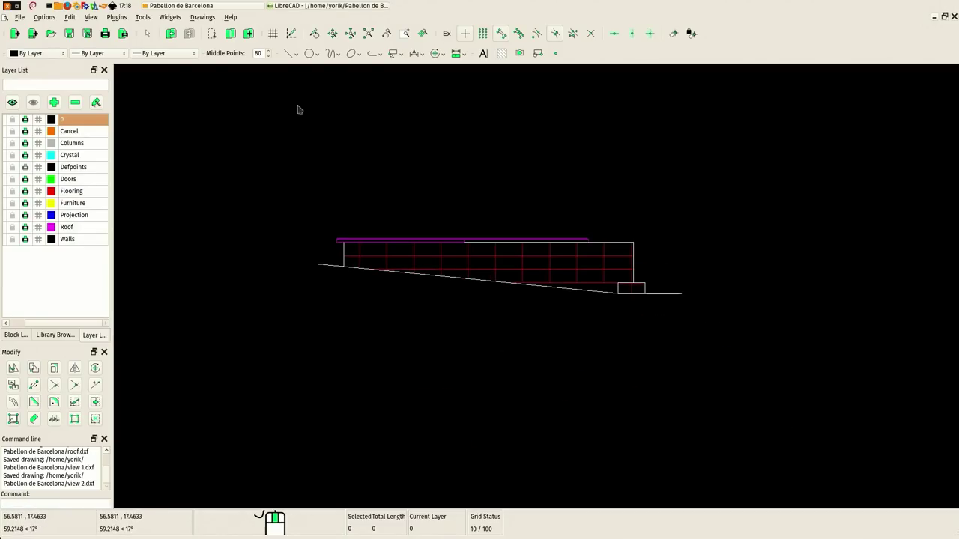
Step: Save the remaining elevation as view 3.dxf
click(20, 16)
click(43, 79)
text(view3)
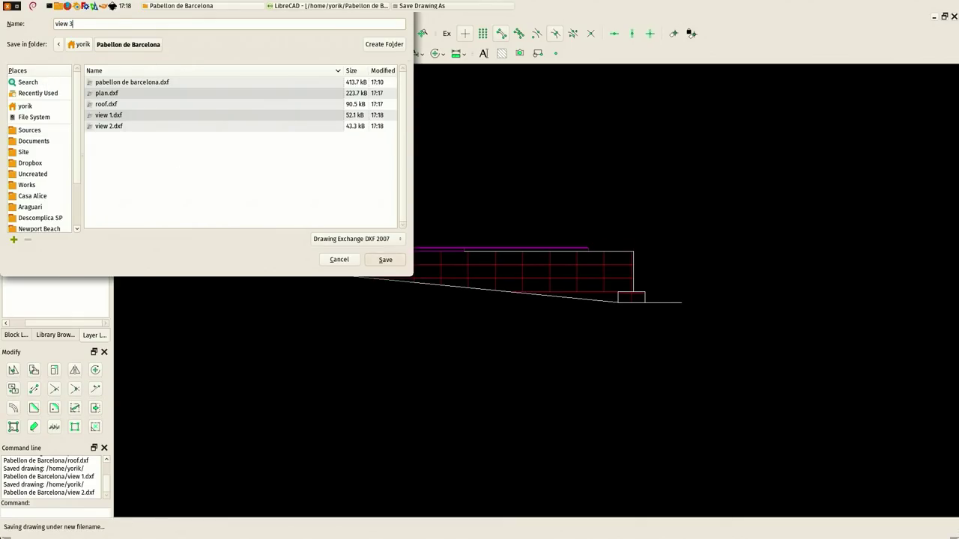
key(Return)
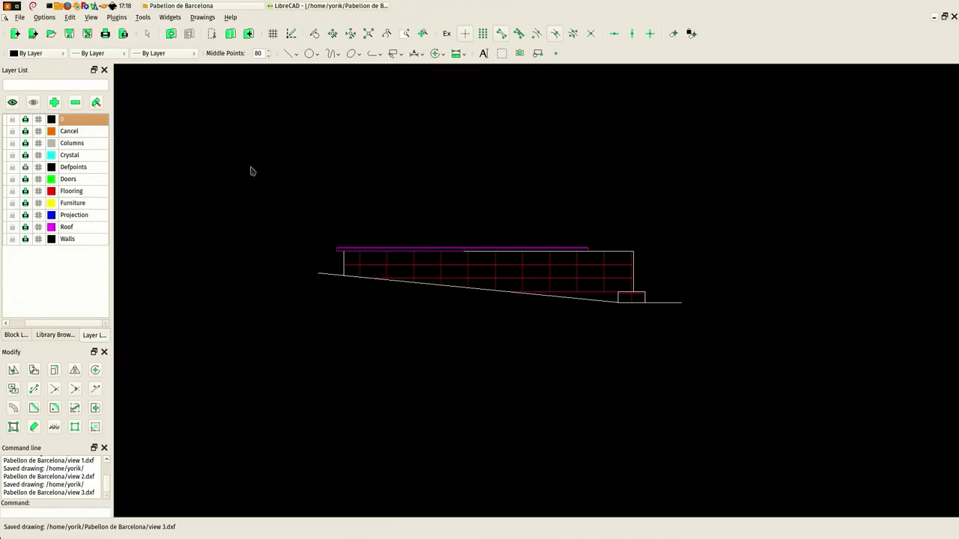
Step: Delete the left-hand drawing so only the fourth elevation remains
drag(227, 155, 650, 380)
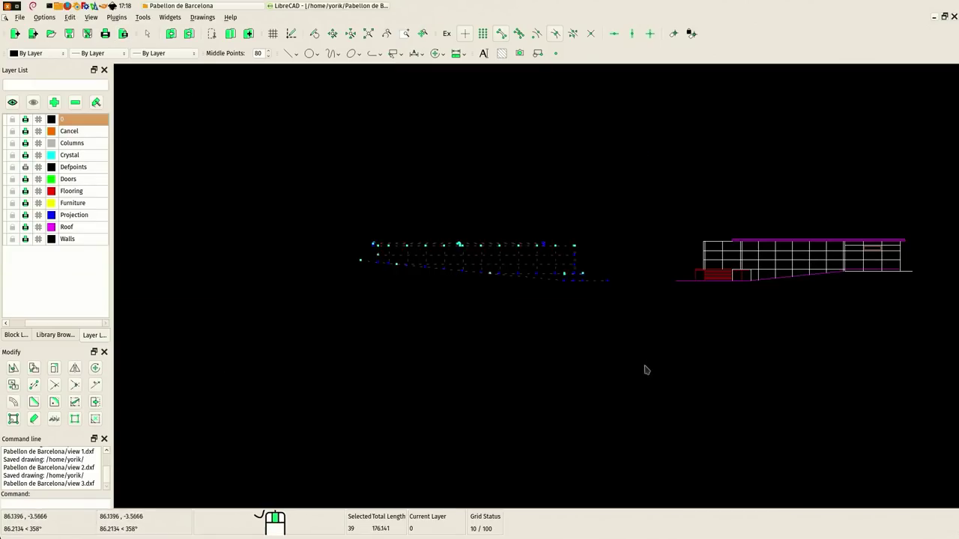
key(Delete)
middle_drag(642, 353, 362, 371)
scroll(376, 292, up, 2)
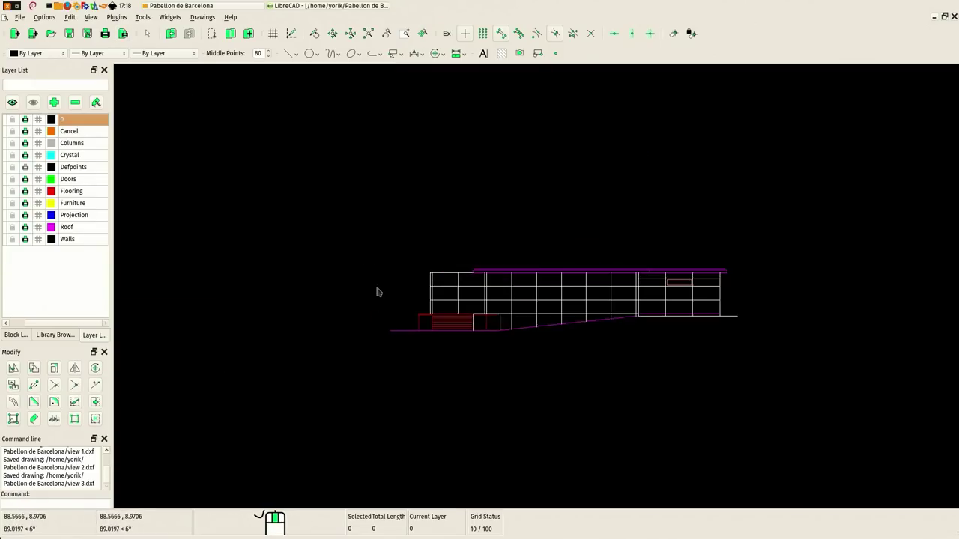
Step: Save the last elevation as view 4.dxf and quit LibreCAD
click(19, 16)
click(39, 79)
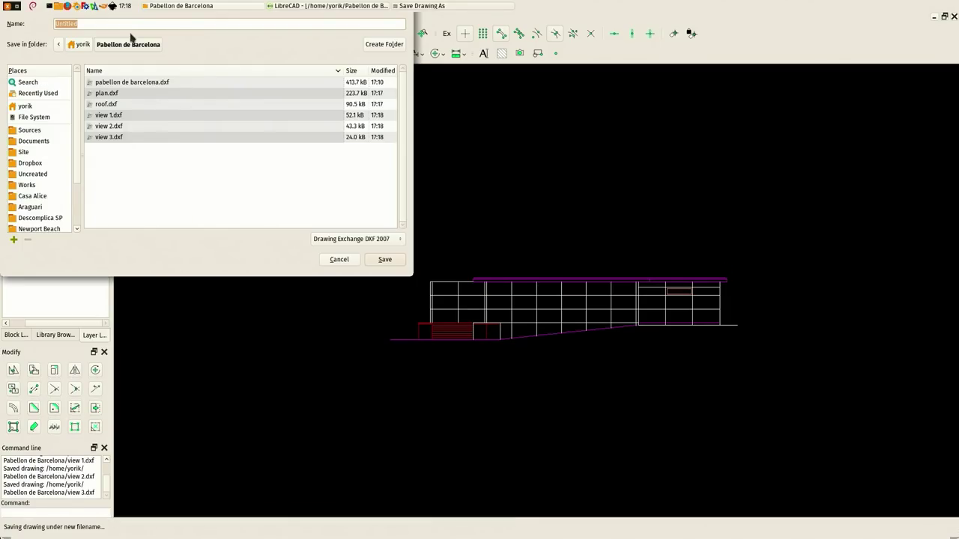
text(view 4)
key(Return)
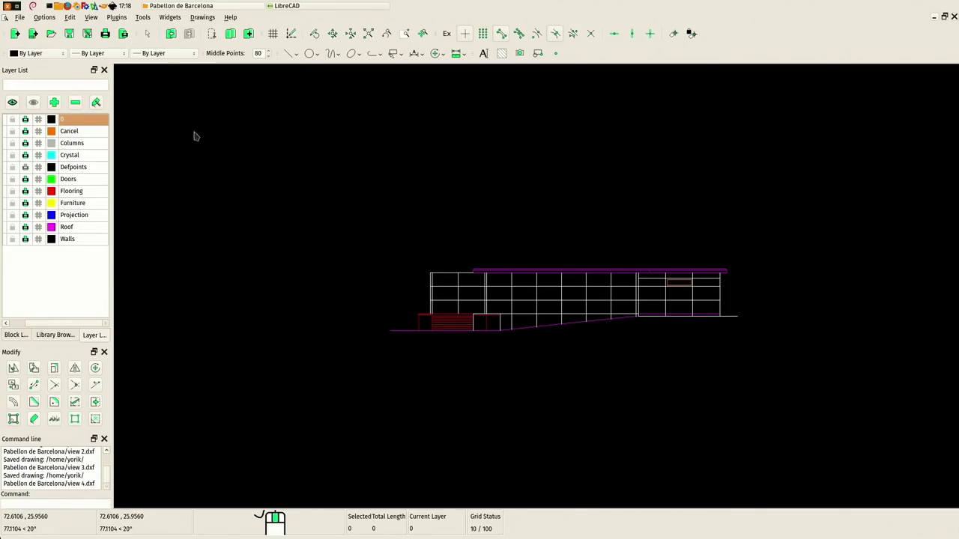
key(ctrl+q)
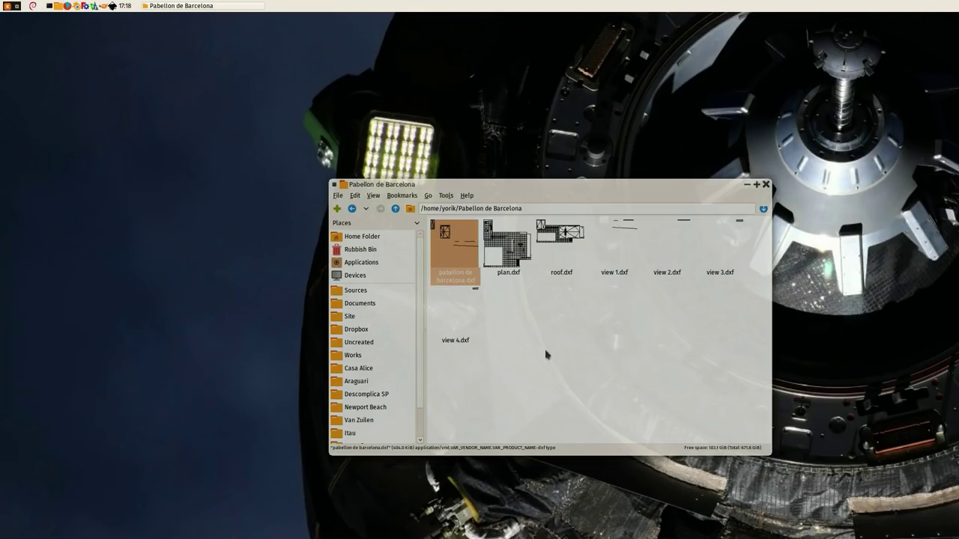
Step: Clear the file selection and create a new, empty Unnamed document in FreeCAD
click(557, 369)
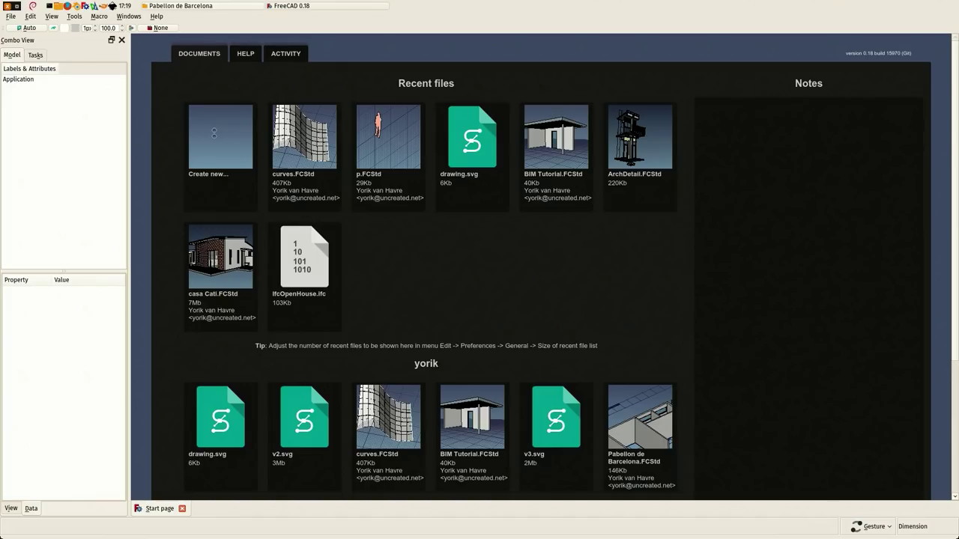
click(214, 134)
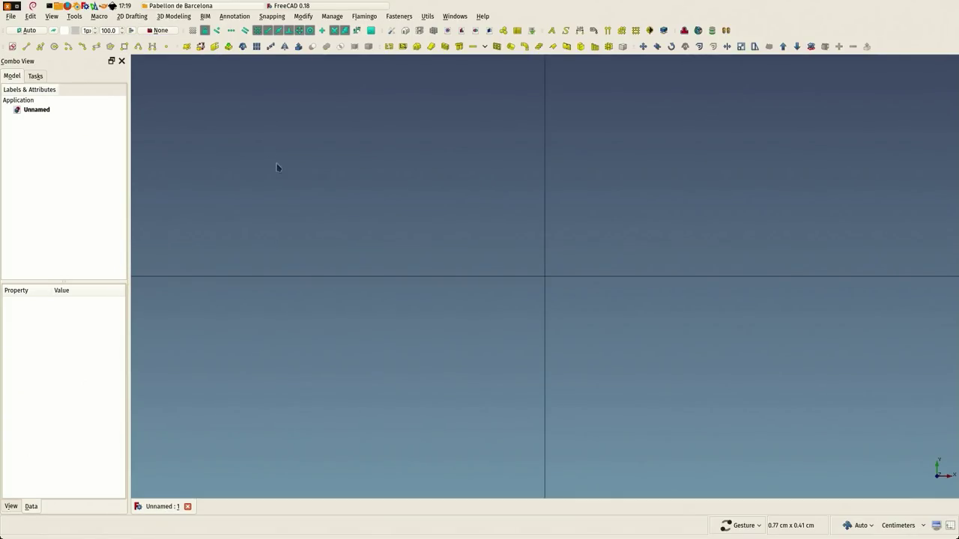
click(30, 20)
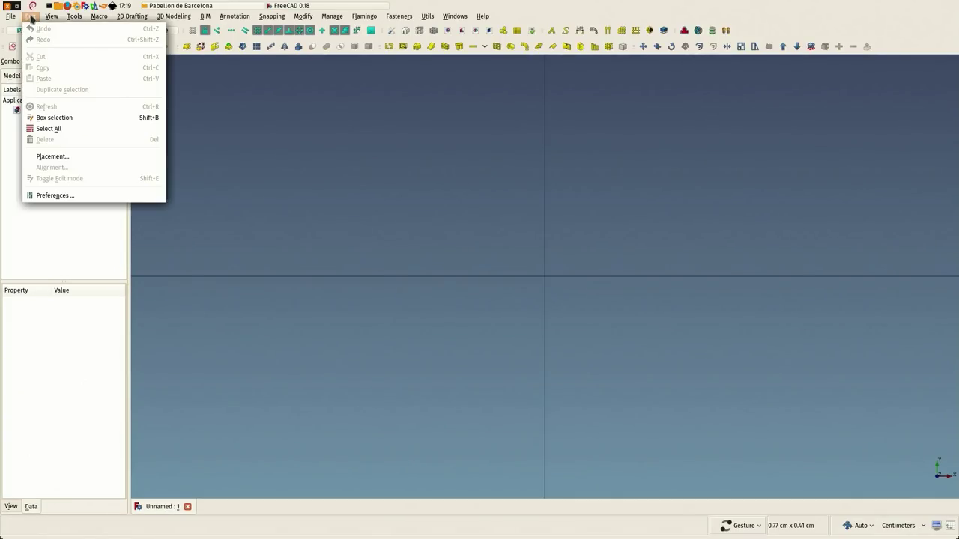
click(56, 196)
click(353, 240)
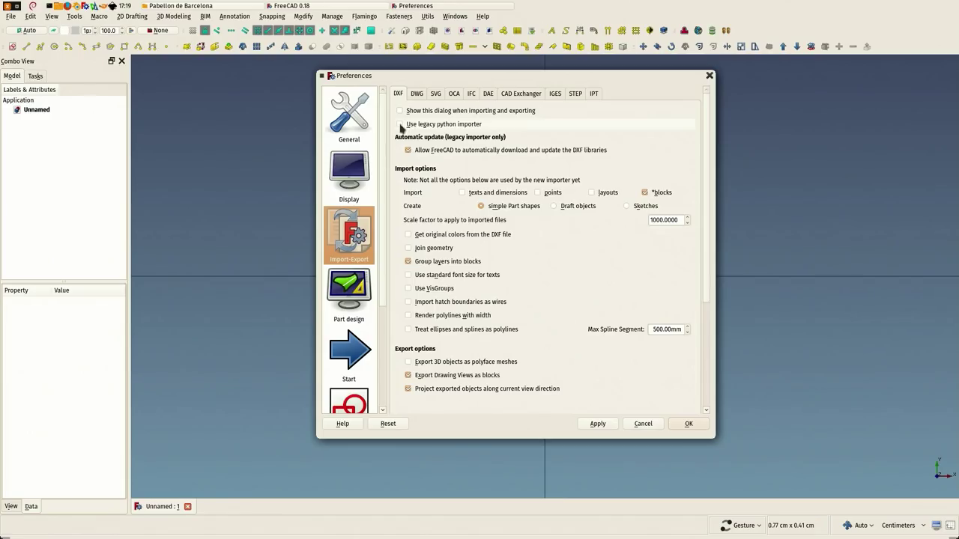
click(689, 423)
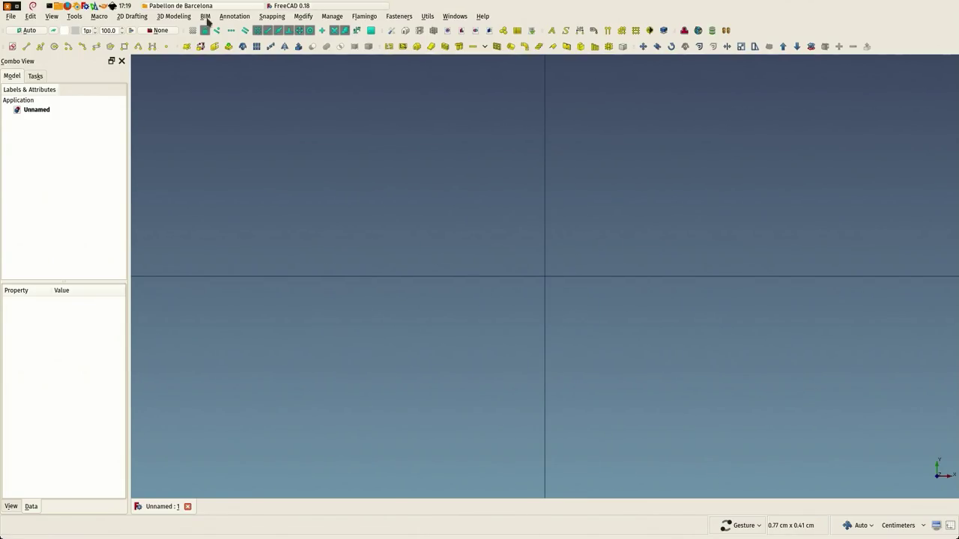
Step: Import plan.dxf by dragging it from the project folder into the 3D view
click(180, 5)
mouse_move(564, 182)
mouse_down()
mouse_move(631, 171)
mouse_move(691, 117)
mouse_up()
drag(623, 200, 356, 289)
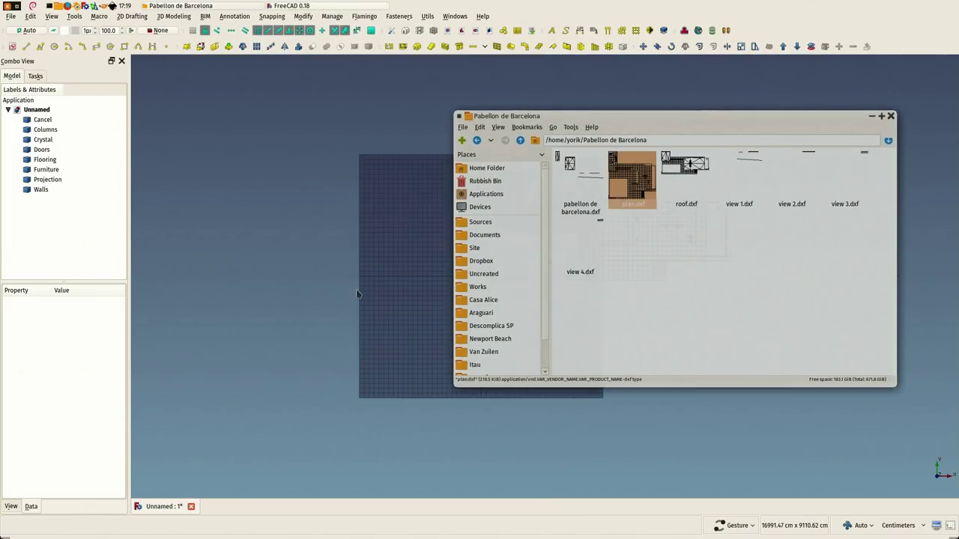
scroll(595, 269, up, 5)
scroll(595, 270, up, 5)
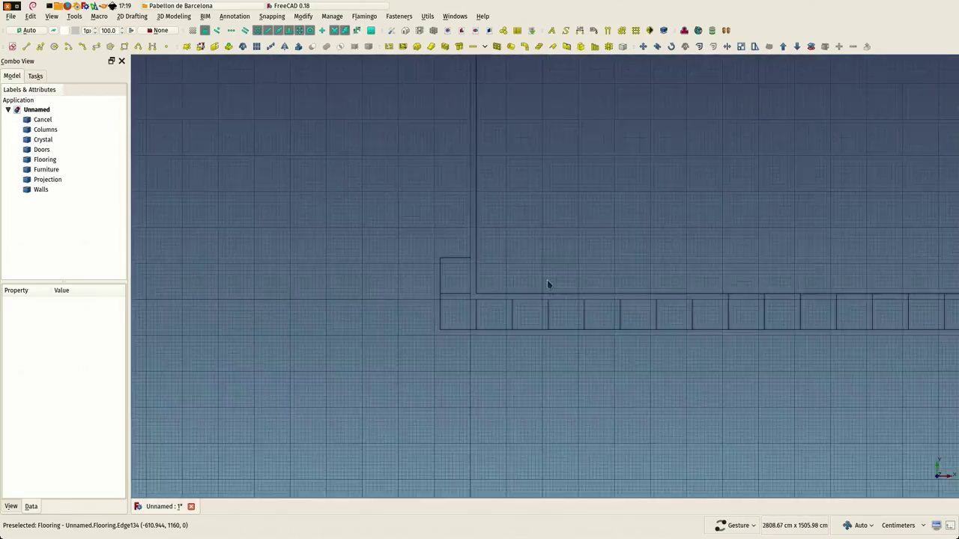
scroll(548, 285, up, 3)
scroll(449, 302, down, 1)
scroll(422, 302, down, 5)
scroll(422, 302, down, 5)
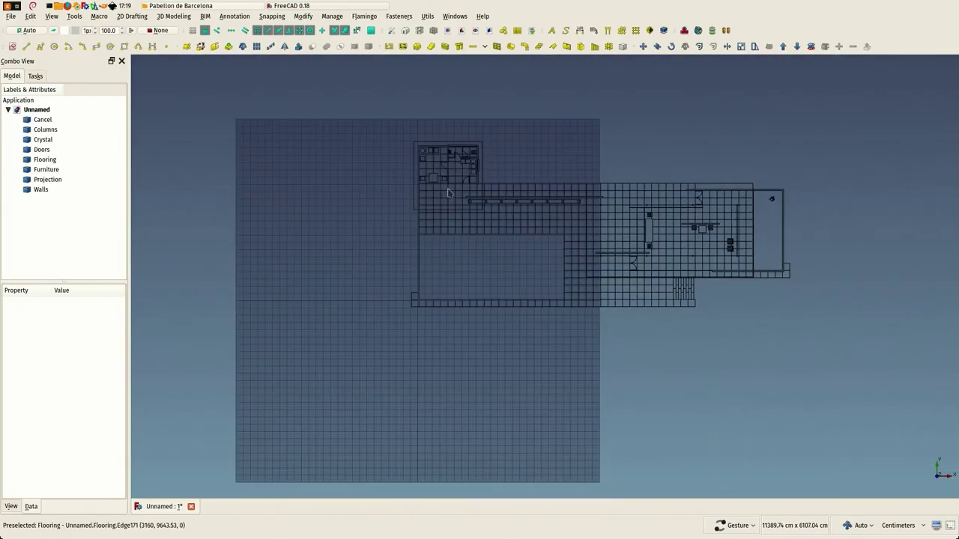
scroll(455, 148, up, 3)
scroll(454, 149, up, 2)
scroll(455, 148, up, 2)
scroll(455, 148, down, 2)
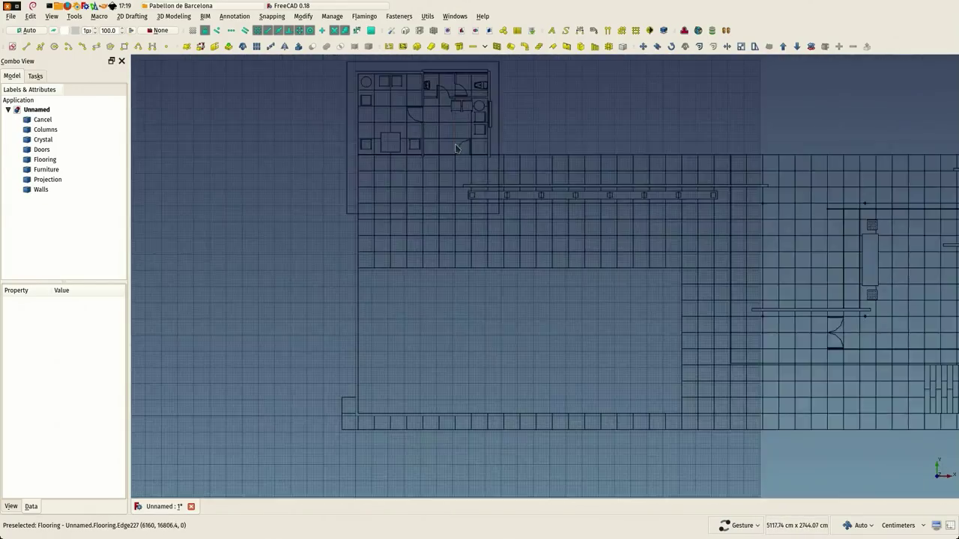
scroll(405, 182, down, 3)
right_drag(331, 320, 305, 391)
Step: Create a group named 'Floor plan' and move the eight plan layers into it
right_click(30, 110)
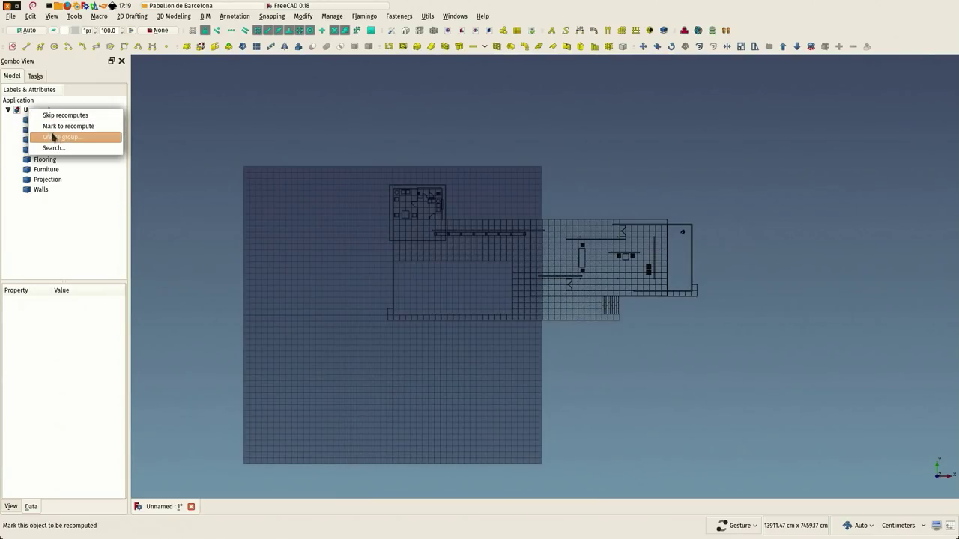
click(54, 137)
click(42, 201)
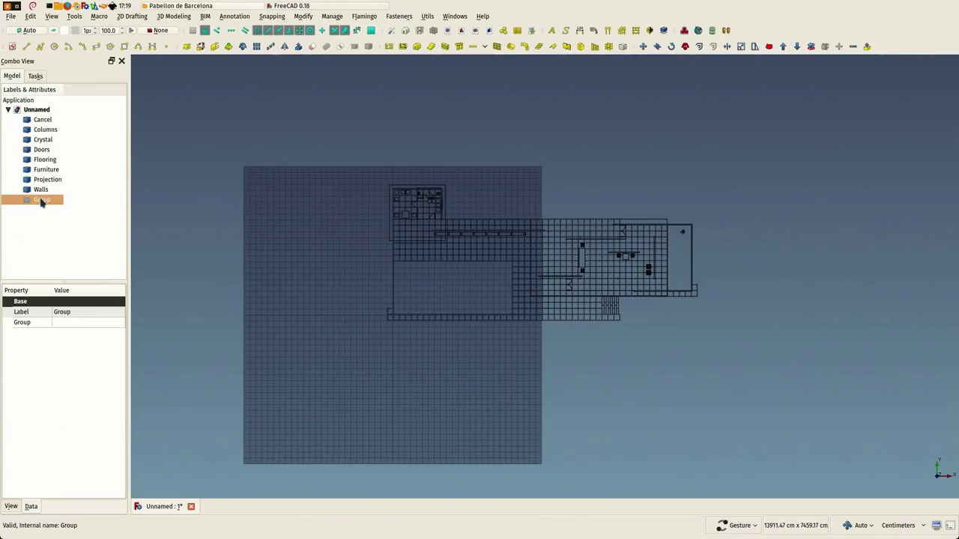
click(42, 200)
text(Floor plan)
key(Return)
click(40, 189)
shift+click(33, 124)
drag(34, 159, 48, 200)
Step: Import roof.dxf by dragging it from the project folder into the 3D view
click(50, 203)
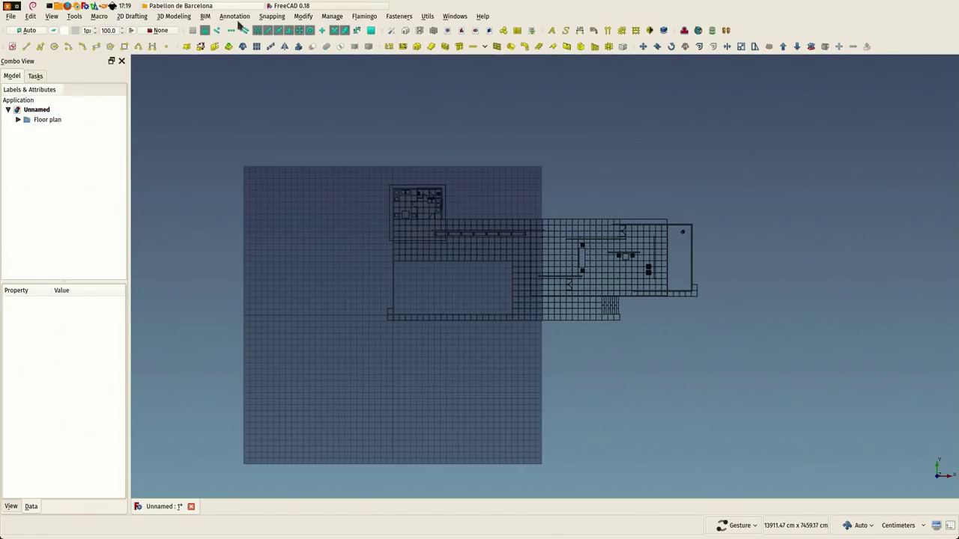
click(209, 6)
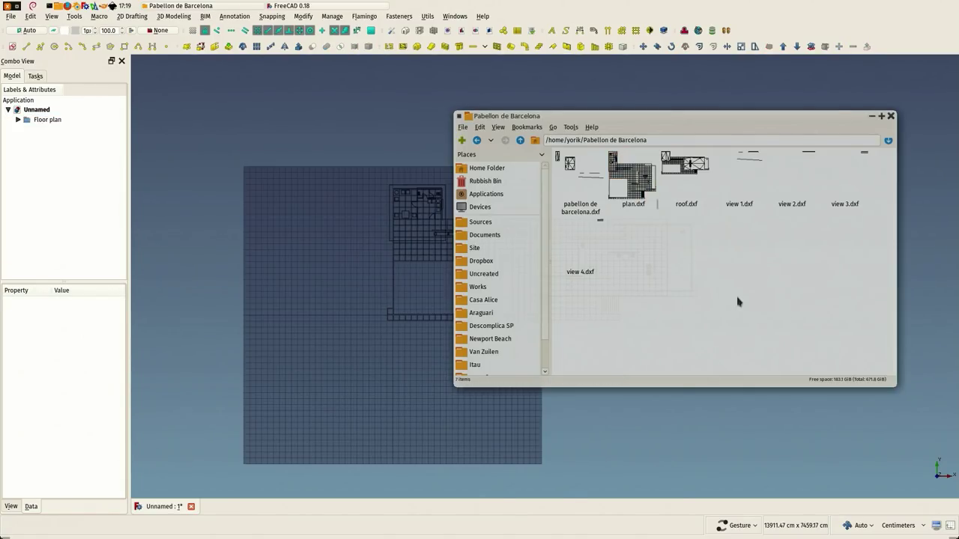
drag(685, 176, 328, 363)
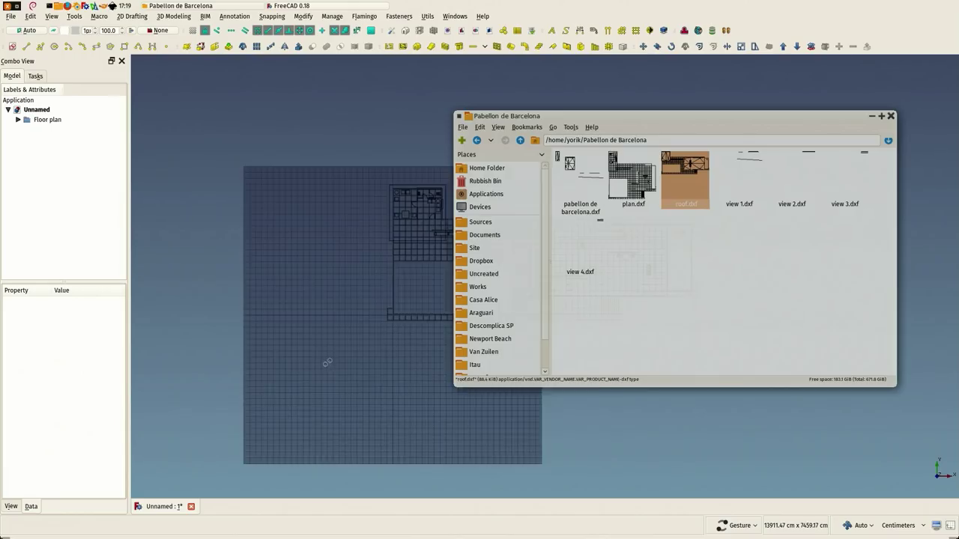
Step: Create a group named 'Roof plan' and move layers Doors001 through Walls001 into it
right_click(39, 110)
click(71, 138)
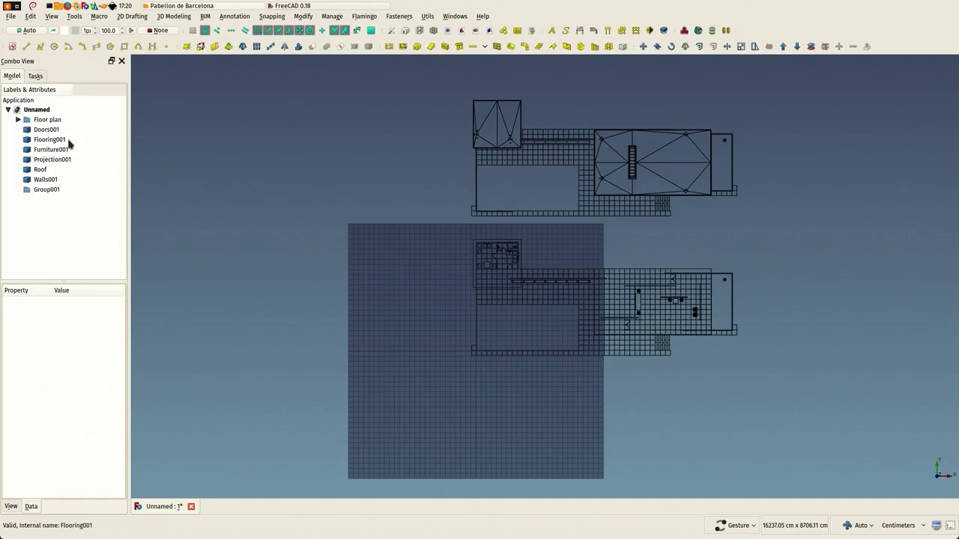
double_click(45, 191)
text(Roof plan)
key(Return)
click(47, 180)
shift+click(41, 130)
drag(38, 161, 45, 190)
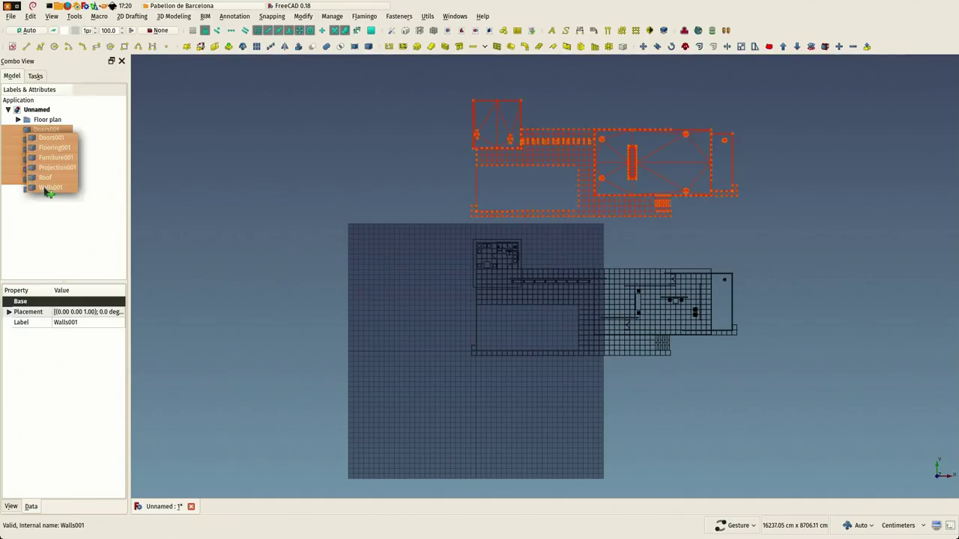
right_drag(356, 216, 245, 207)
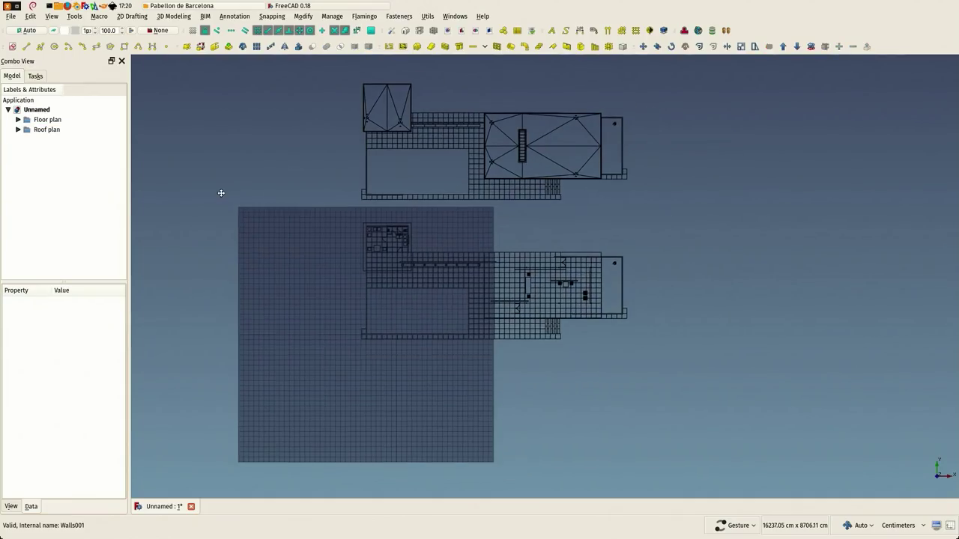
Step: Save the FreeCAD document with Save As under the name 'Pabellon de Barcelona'
click(11, 16)
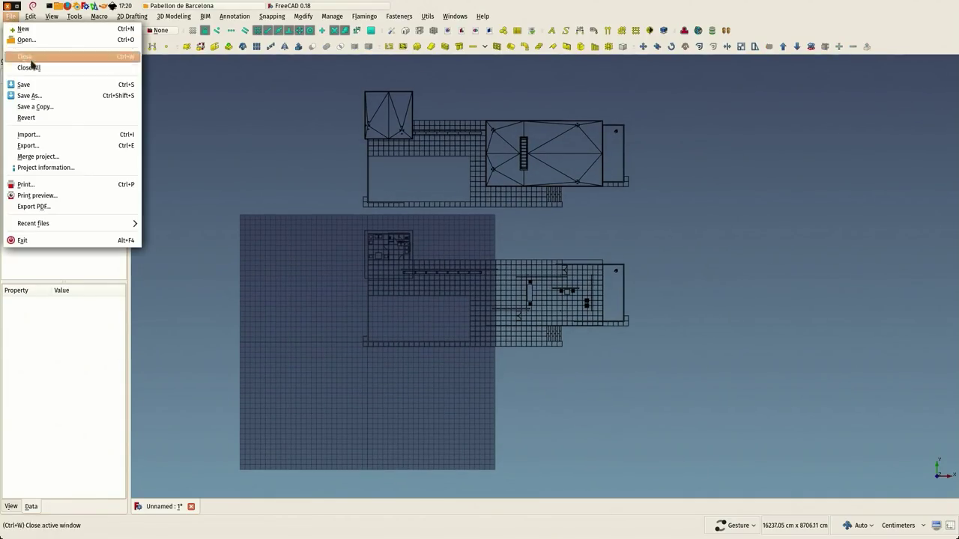
click(36, 102)
text(Pabellon de Barcelona)
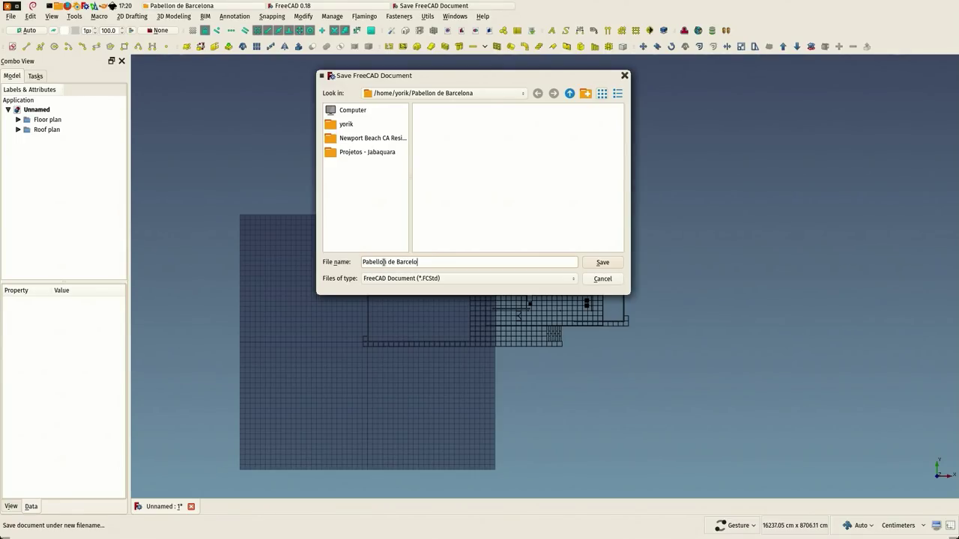
click(603, 262)
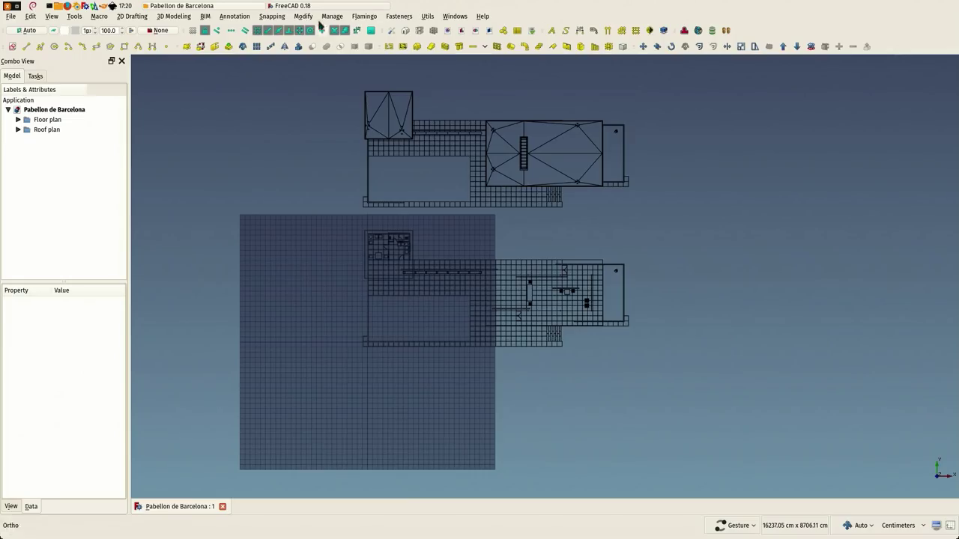
Step: Import view 1.dxf and gather its objects into a new group named View 1
click(206, 6)
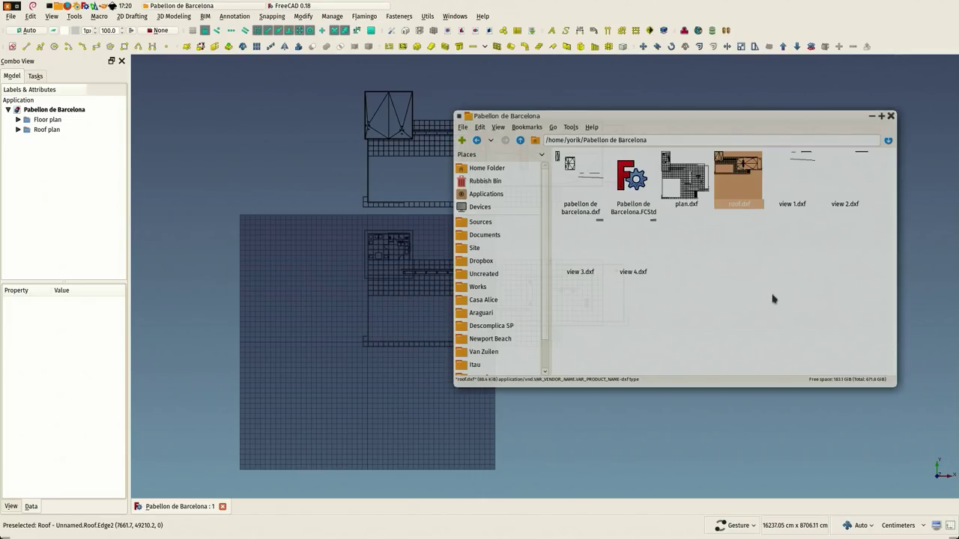
mouse_move(817, 187)
mouse_down()
mouse_move(229, 269)
mouse_move(229, 256)
mouse_up()
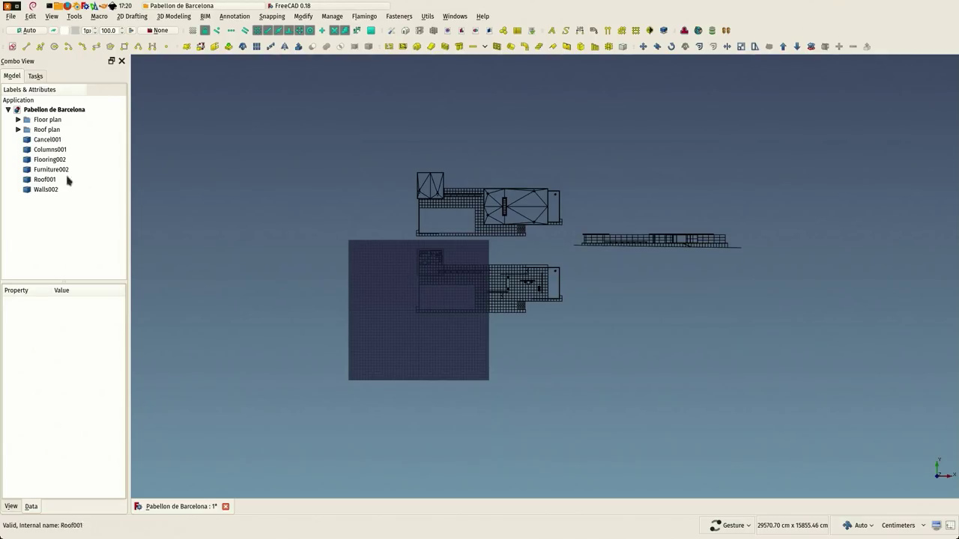
right_click(33, 112)
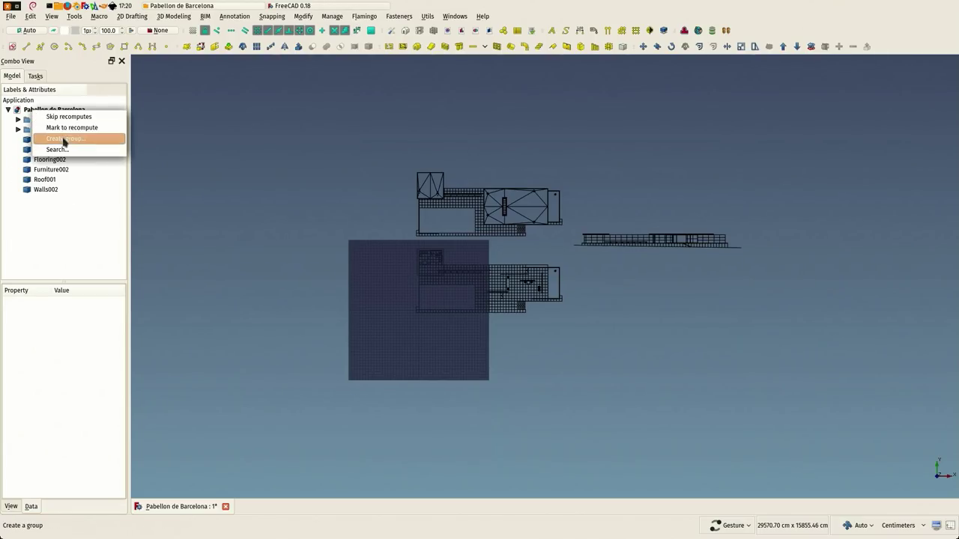
click(64, 142)
text(View)
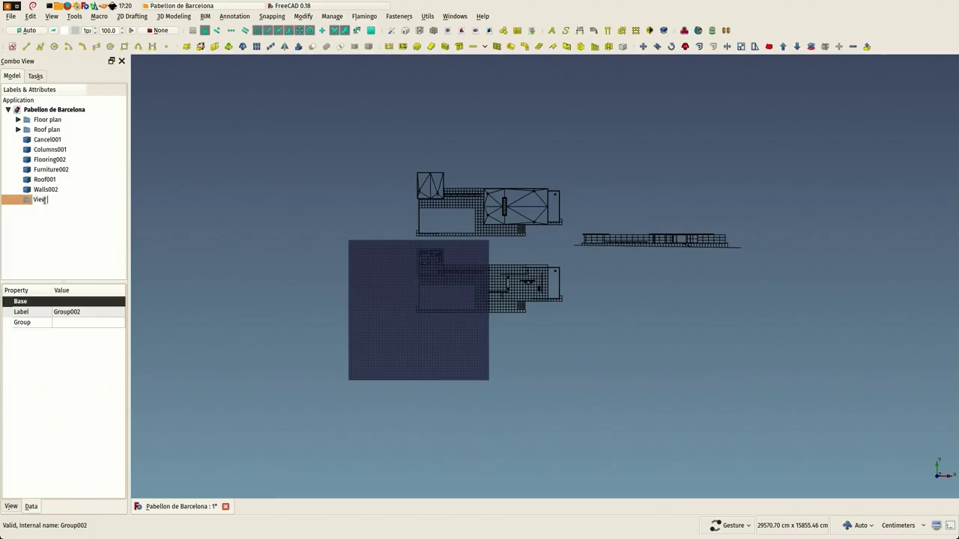
text(1)
key(Return)
click(41, 140)
shift+click(39, 196)
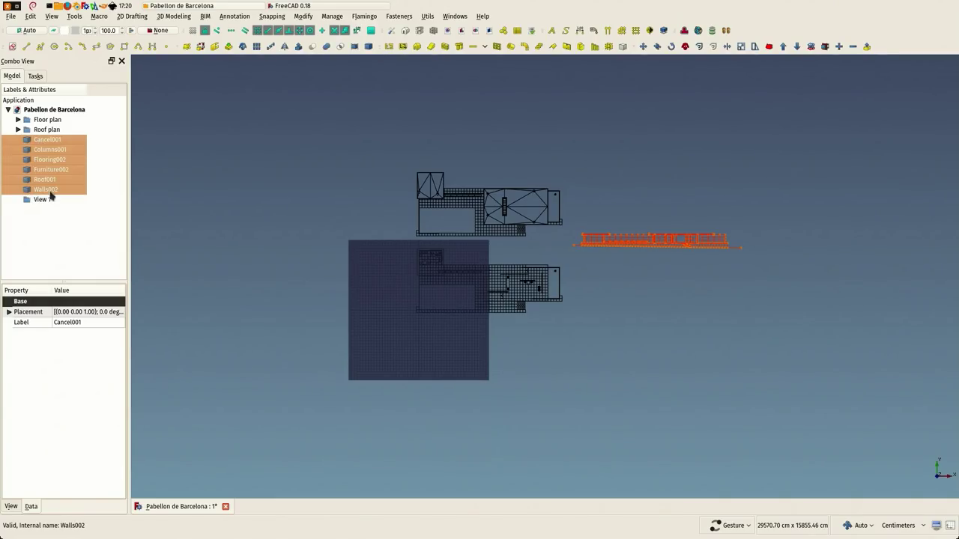
drag(49, 195, 43, 204)
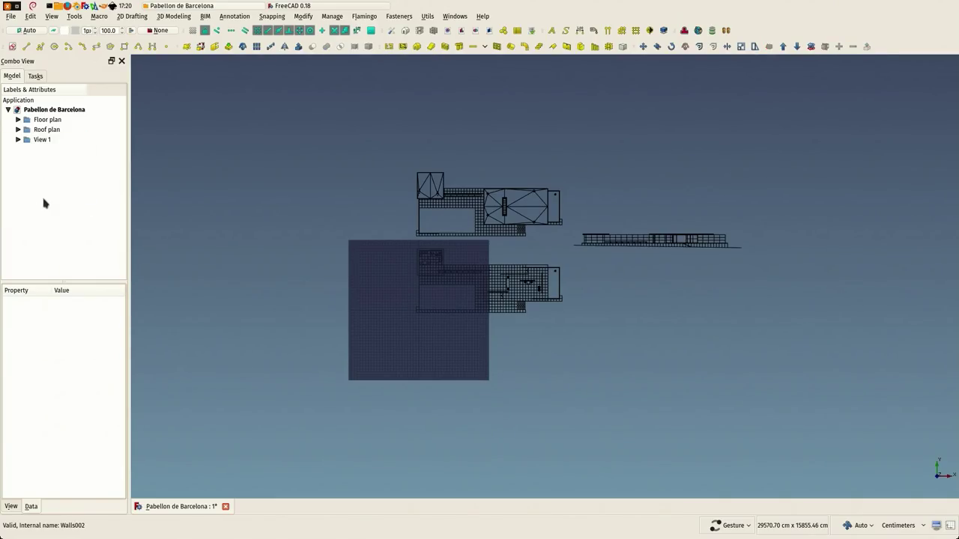
Step: Import view 2.dxf and move its four objects into a new View 2 group
click(174, 6)
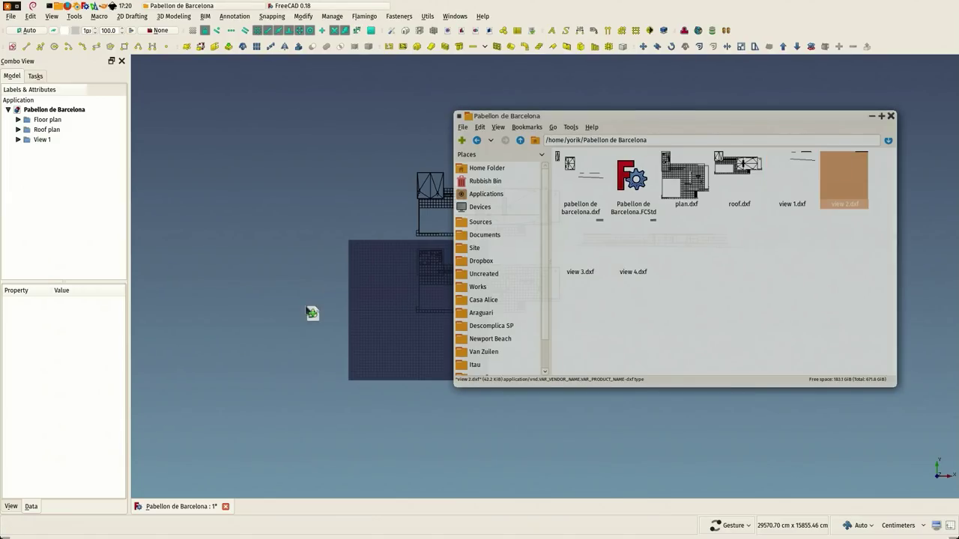
drag(839, 169, 305, 305)
click(252, 248)
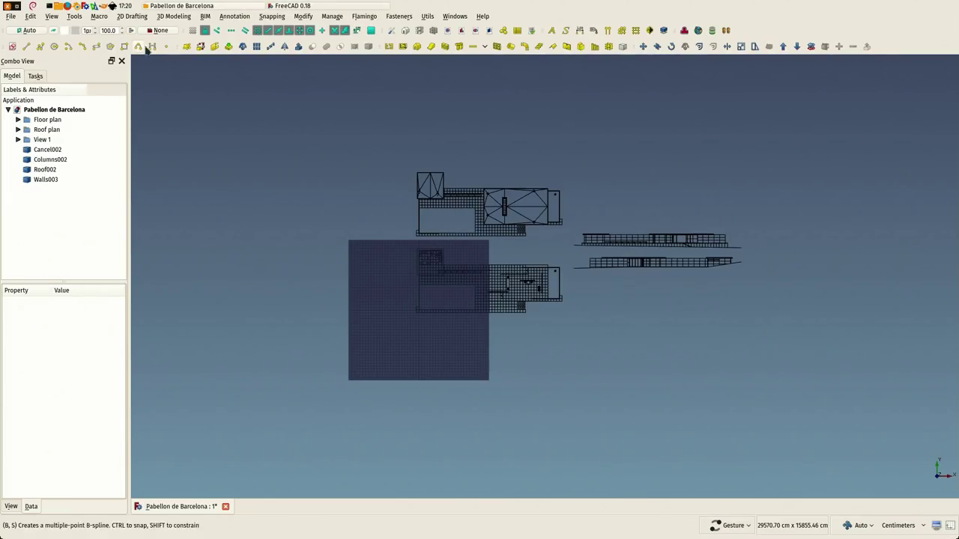
right_click(45, 109)
click(64, 141)
double_click(45, 191)
text(View)
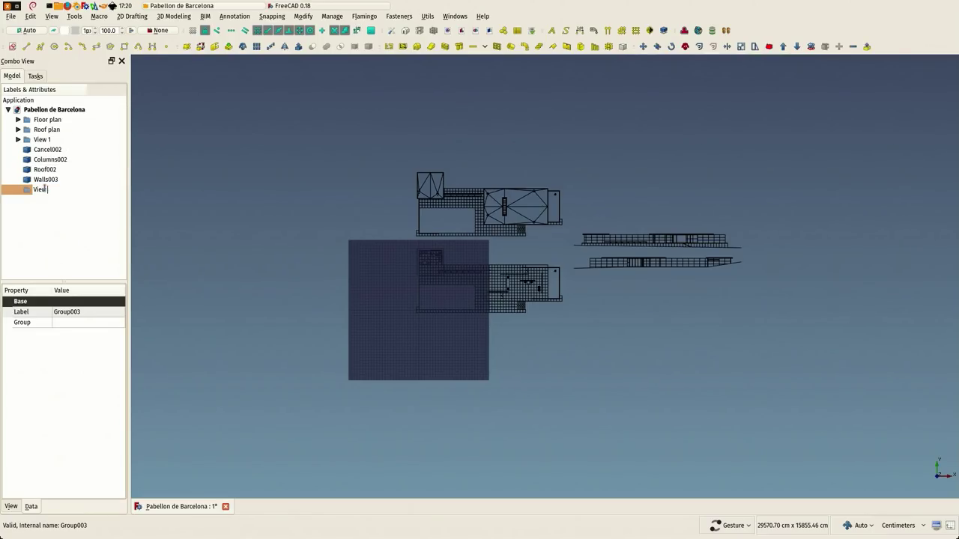
text(2)
key(Return)
click(42, 150)
shift+click(43, 180)
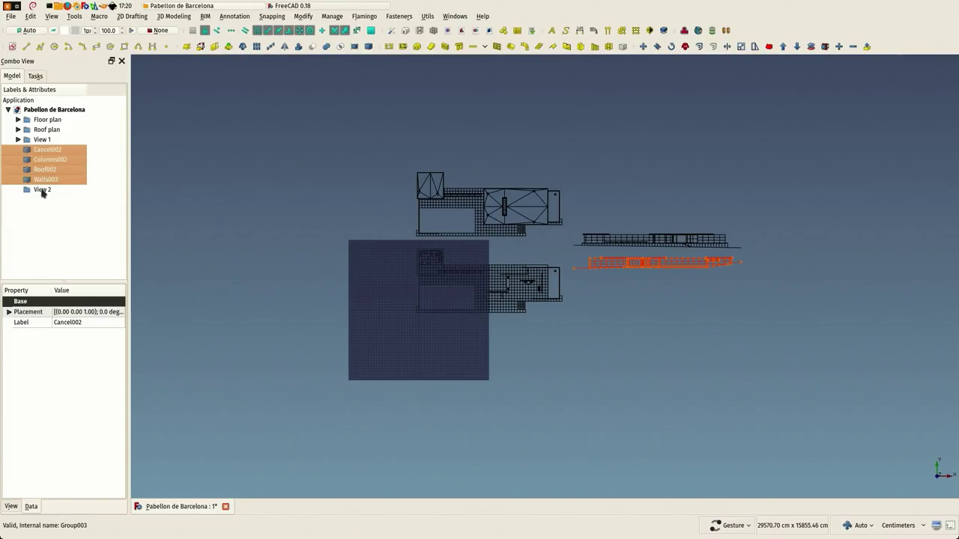
drag(43, 180, 42, 189)
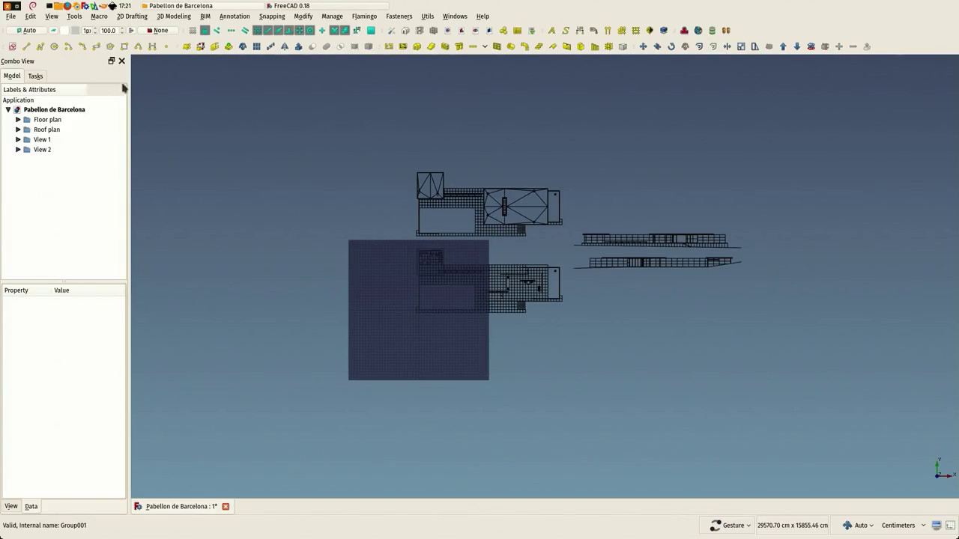
Step: Import view 3.dxf and move its three objects into a new View 3 group
click(158, 6)
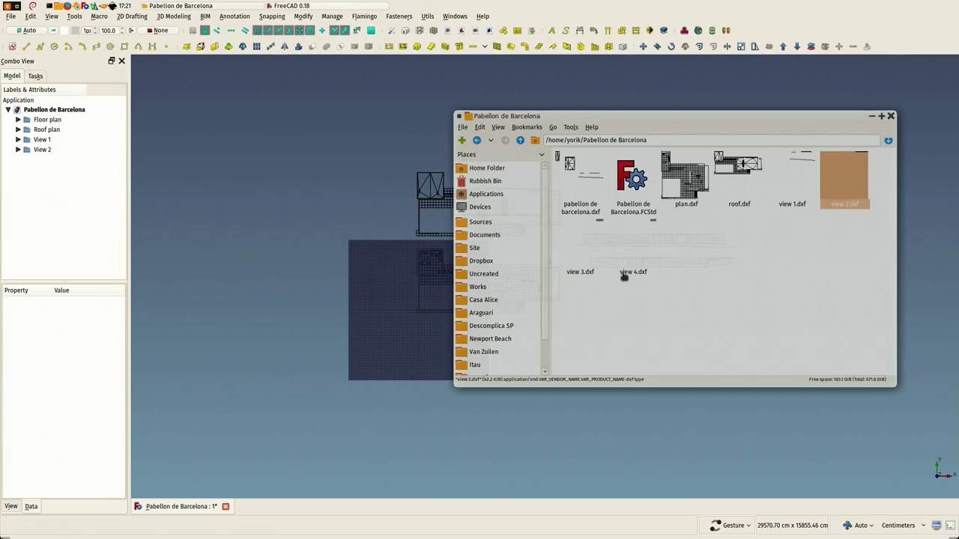
click(562, 248)
drag(562, 248, 288, 295)
click(289, 296)
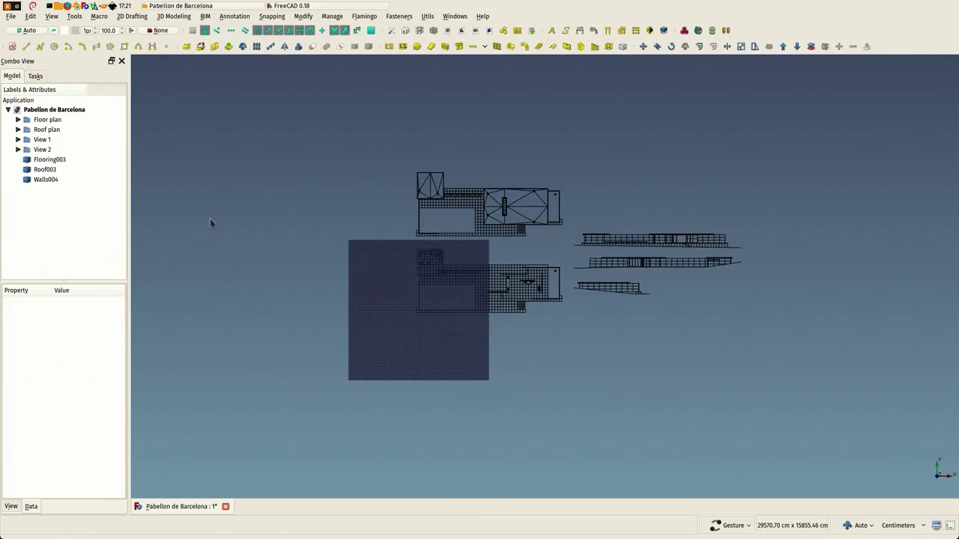
right_click(36, 112)
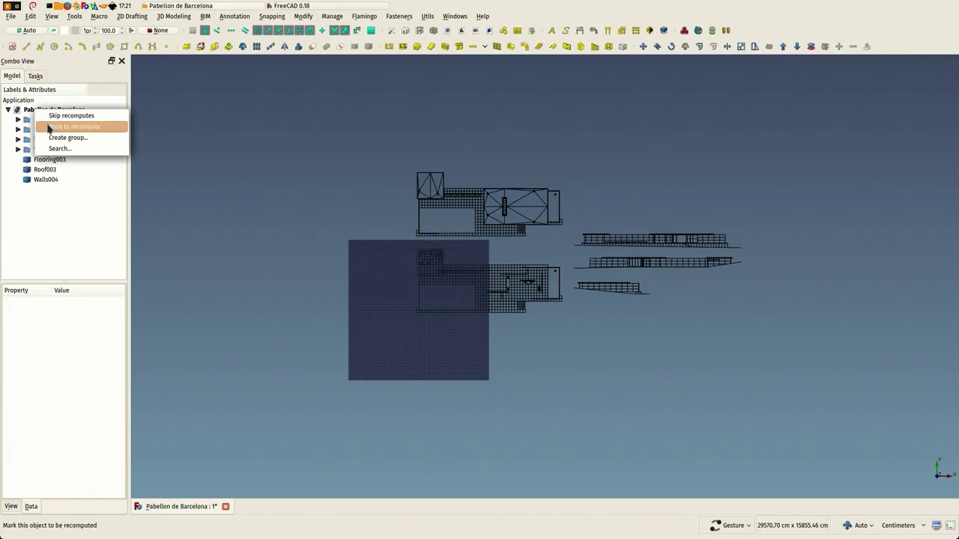
click(59, 140)
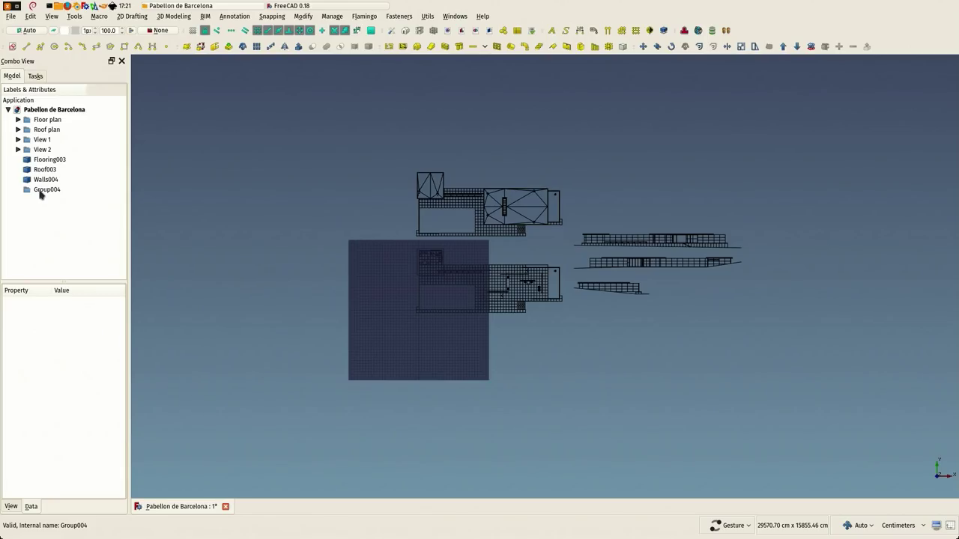
click(39, 191)
text(View)
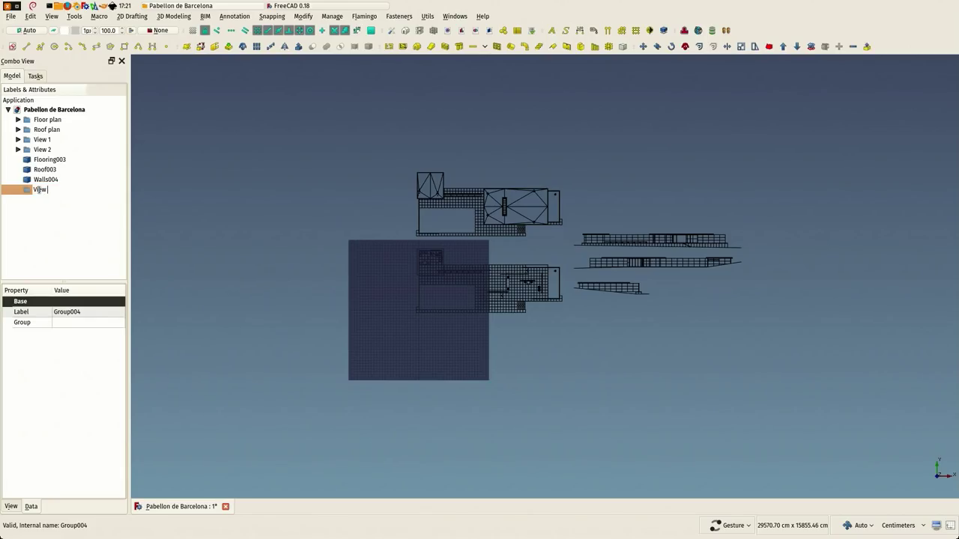
text(3)
key(Return)
click(45, 159)
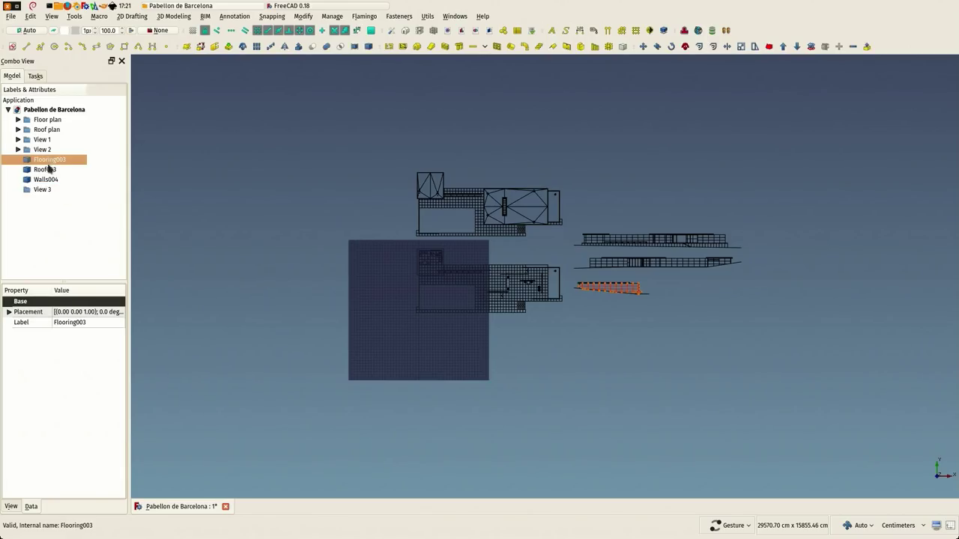
shift+click(37, 182)
drag(37, 182, 42, 190)
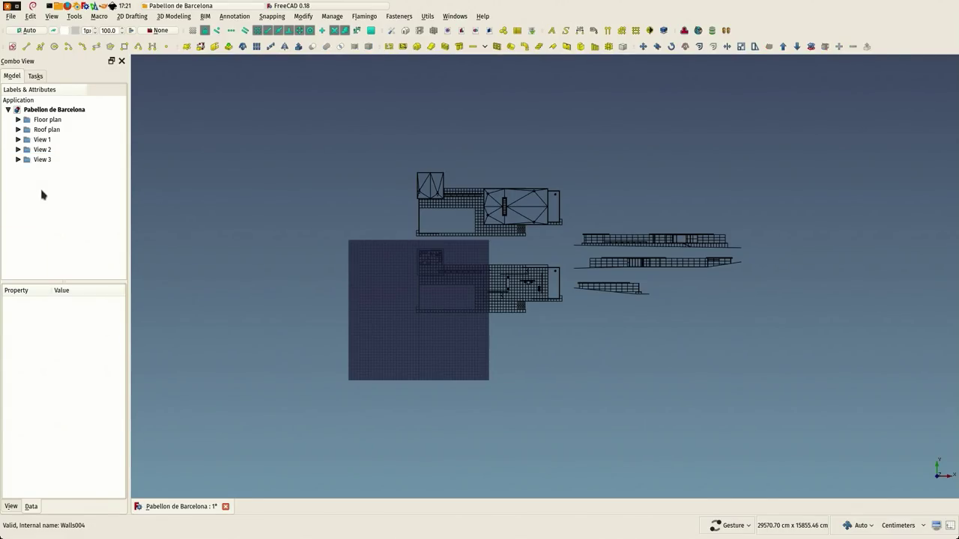
Step: Import view 4.dxf and move its four objects into a new View 4 group
click(199, 9)
mouse_move(615, 278)
mouse_down()
mouse_move(312, 262)
mouse_move(300, 285)
mouse_up()
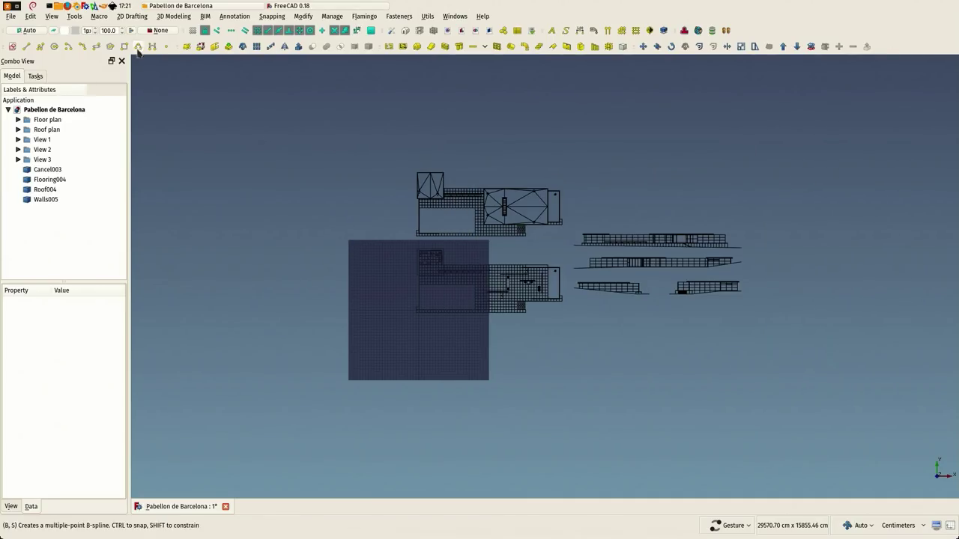
right_click(45, 110)
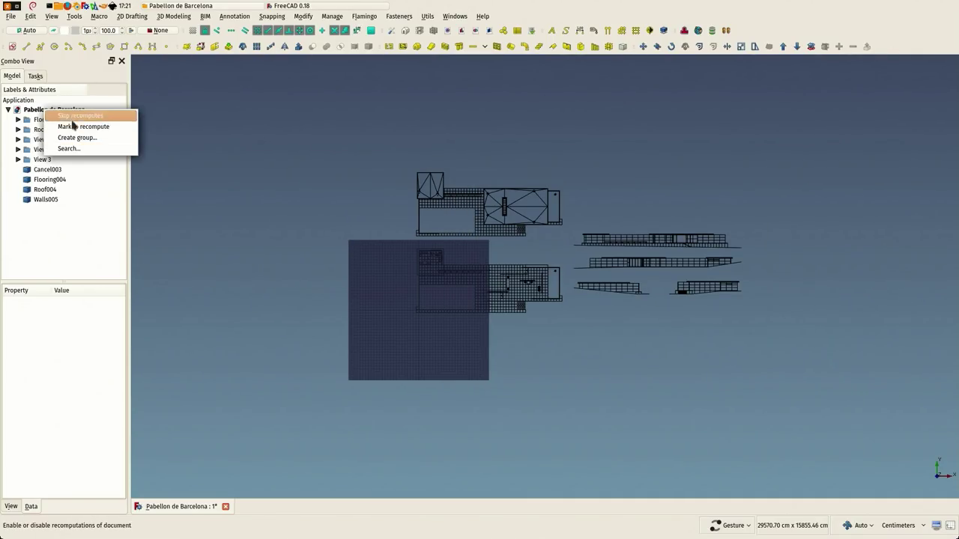
click(78, 137)
click(52, 210)
text(View)
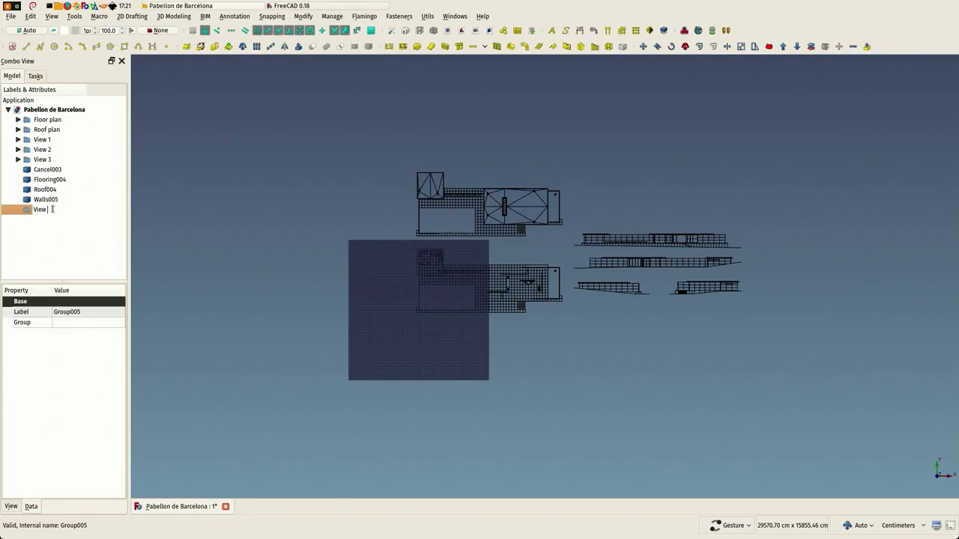
text(4)
key(Return)
click(42, 171)
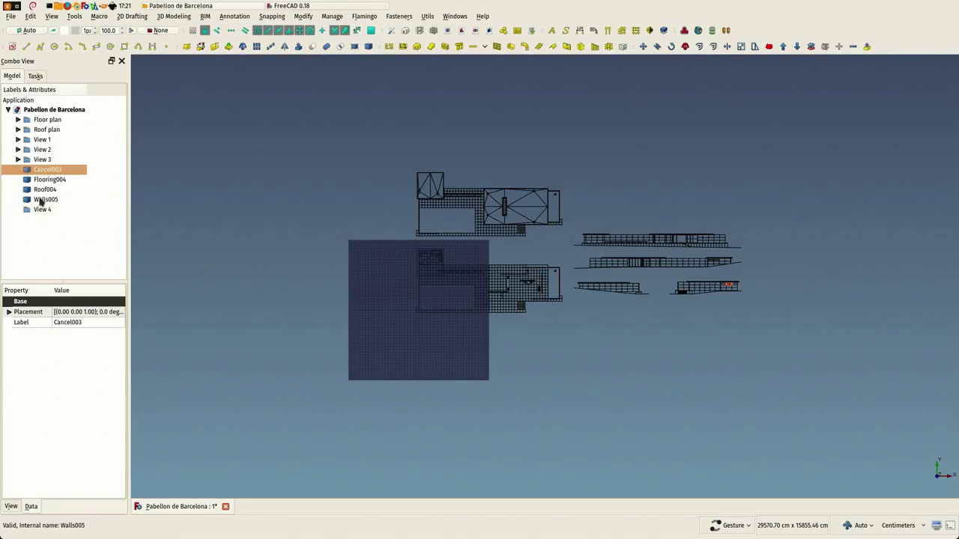
shift+click(45, 199)
drag(45, 200, 45, 213)
Step: Expand the Floor plan and Roof plan groups and select the floor-plan objects Cancel through Walls
scroll(588, 266, up, 4)
scroll(576, 266, down, 1)
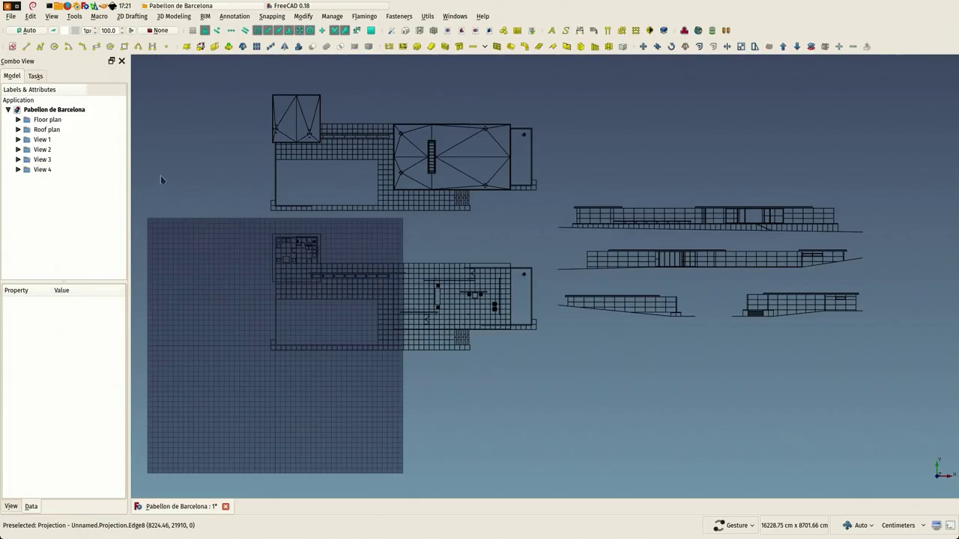
click(18, 120)
click(17, 210)
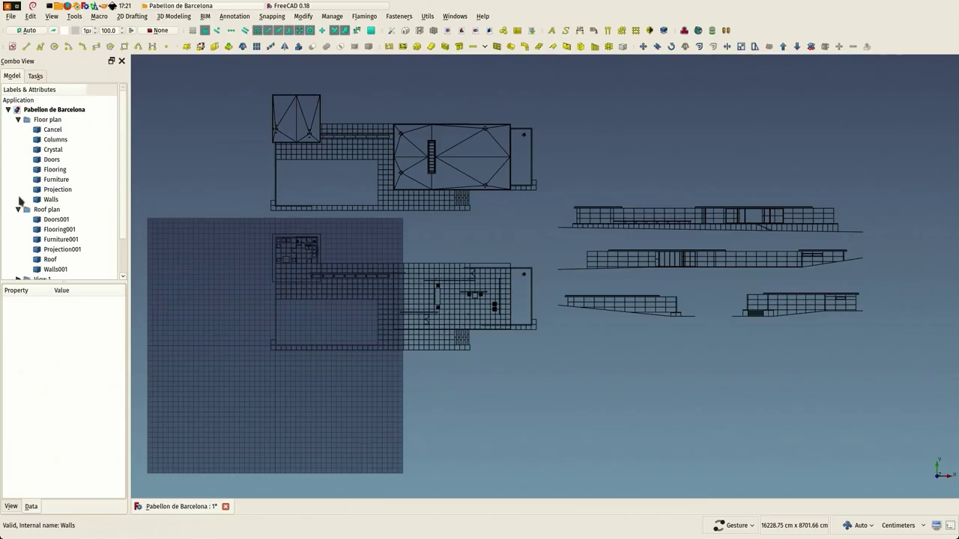
click(44, 132)
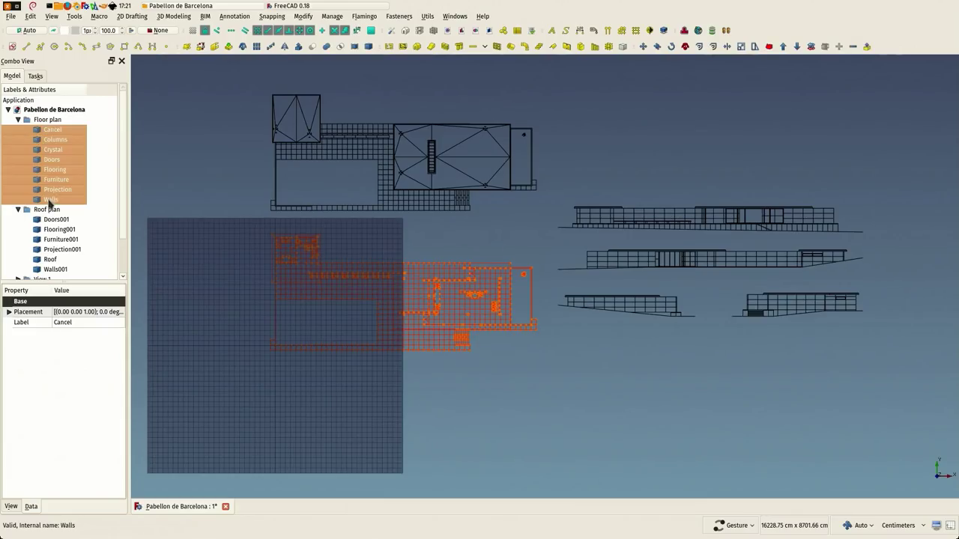
shift+click(51, 200)
ctrl+click(46, 219)
ctrl+click(48, 229)
ctrl+click(49, 250)
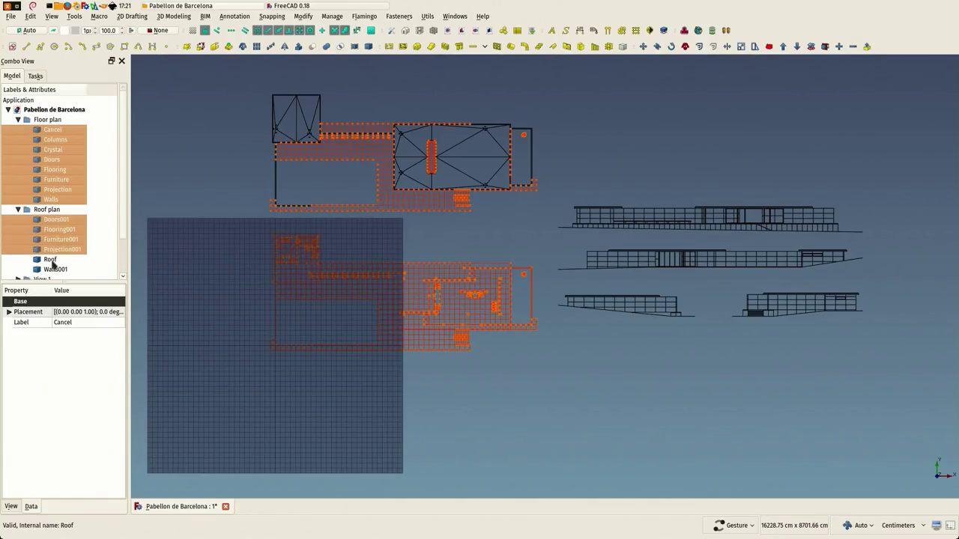
Step: Select all floor-plan objects, Cancel through Walls, and zoom in on the plans
click(42, 199)
shift+click(48, 133)
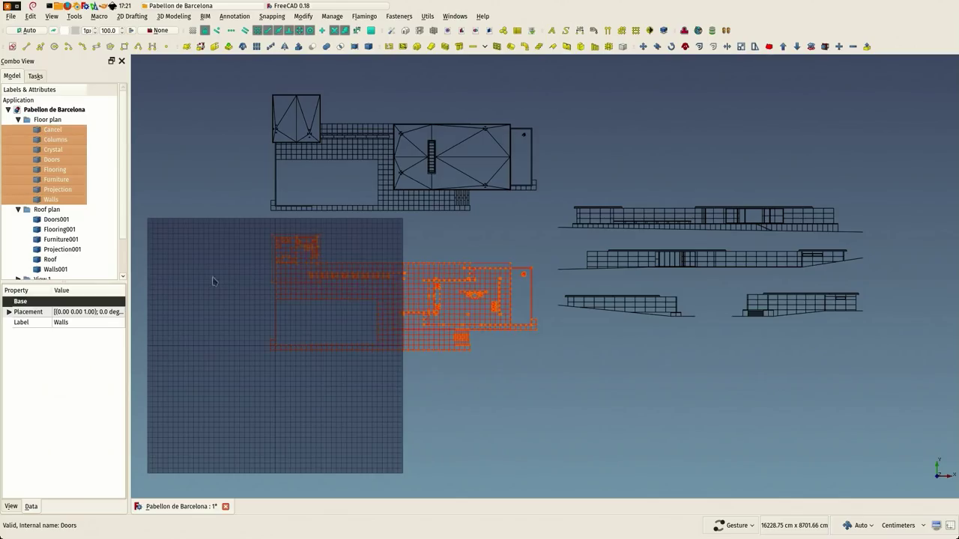
scroll(257, 371, up, 3)
scroll(315, 315, up, 3)
scroll(314, 312, up, 3)
scroll(315, 311, down, 5)
scroll(300, 284, up, 5)
scroll(395, 292, up, 2)
scroll(332, 302, up, 3)
scroll(328, 304, up, 3)
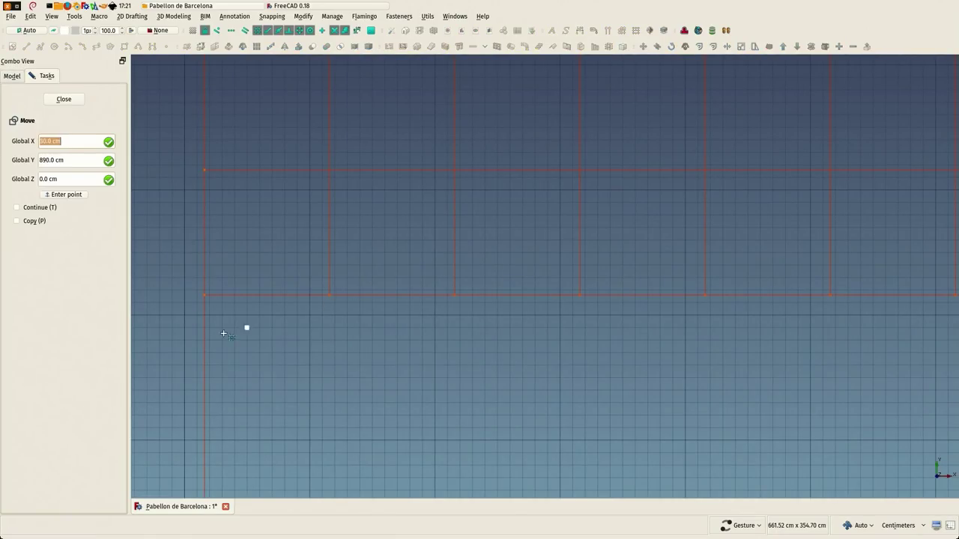
scroll(233, 329, down, 3)
scroll(266, 304, down, 2)
scroll(255, 307, up, 2)
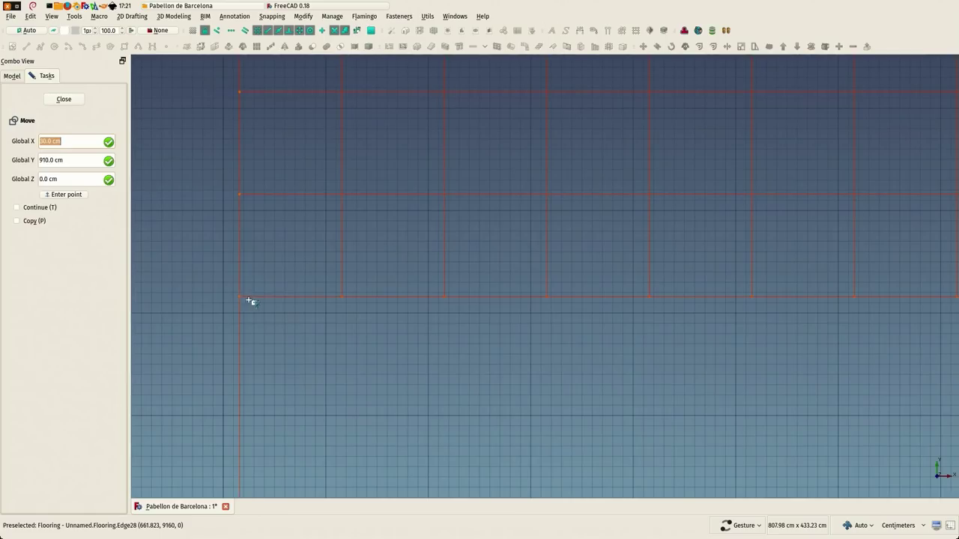
Step: Move the floor plan from its corner onto the matching roof-plan corner
click(245, 299)
scroll(409, 257, down, 4)
scroll(409, 257, down, 4)
scroll(409, 257, down, 3)
scroll(266, 349, up, 3)
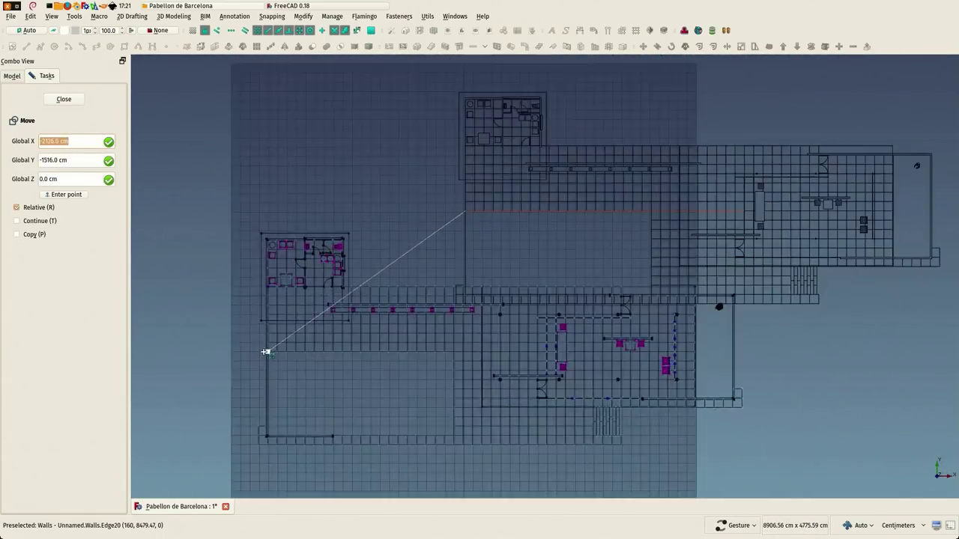
scroll(261, 349, up, 3)
scroll(255, 353, up, 3)
scroll(247, 354, up, 2)
scroll(247, 354, up, 2)
scroll(250, 347, up, 2)
click(283, 331)
scroll(285, 328, down, 3)
scroll(285, 329, down, 4)
scroll(363, 330, up, 3)
scroll(356, 352, up, 1)
scroll(448, 356, down, 2)
scroll(365, 300, down, 1)
scroll(365, 301, down, 1)
scroll(455, 357, down, 1)
scroll(447, 367, down, 1)
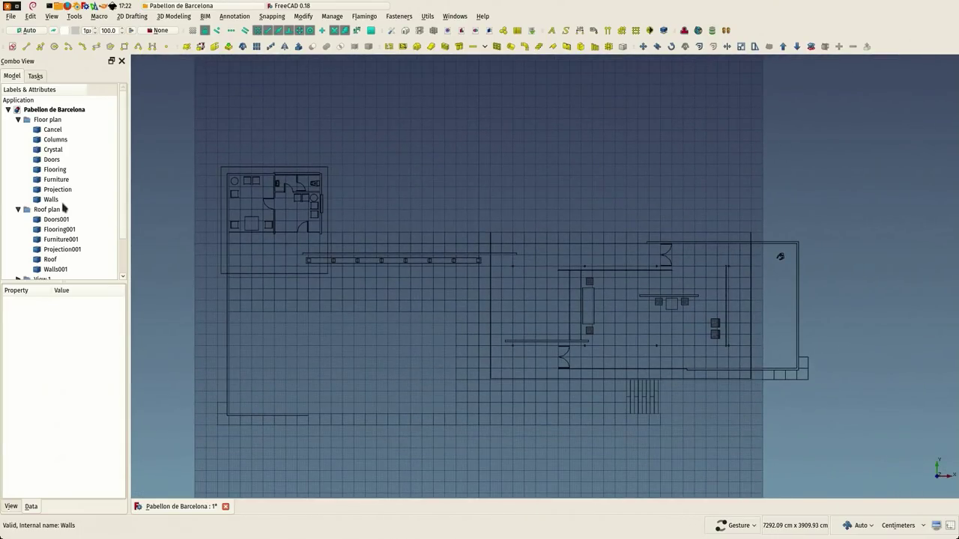
Step: Set the floor-plan Walls' line width to 2.0 and deselect them to compare
click(54, 201)
click(10, 506)
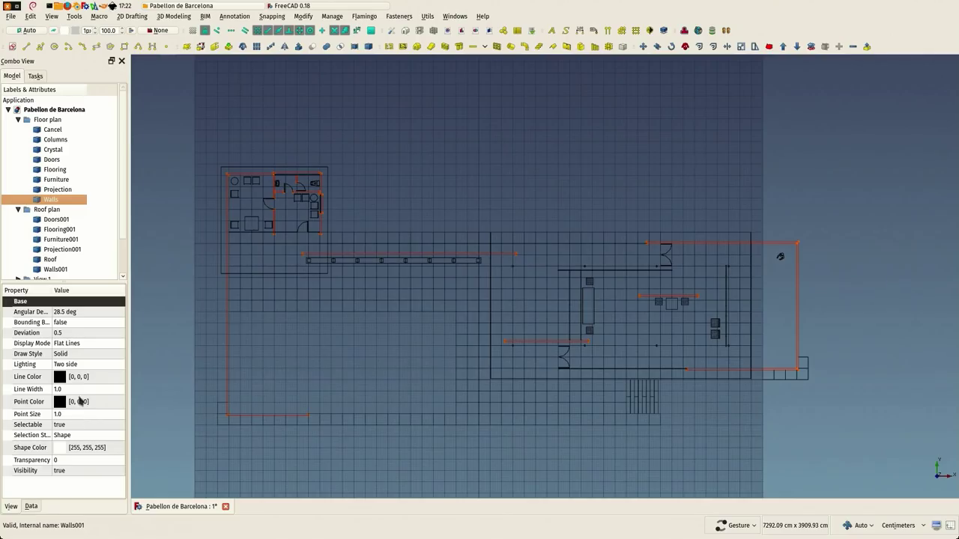
click(78, 390)
scroll(76, 388, up, 1)
scroll(76, 388, up, 1)
click(178, 347)
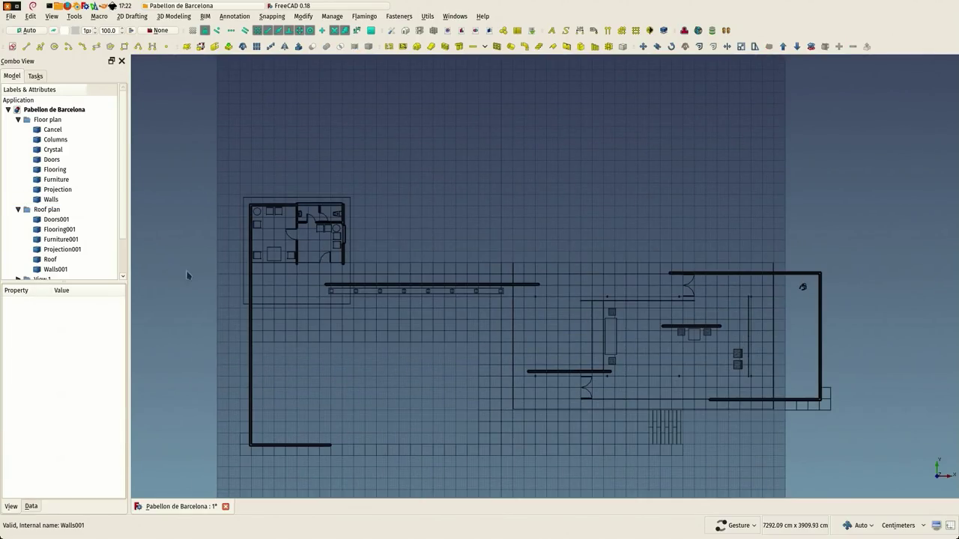
Step: Check the Columns' line width, then deselect them and review the plan
click(49, 140)
click(73, 390)
click(218, 355)
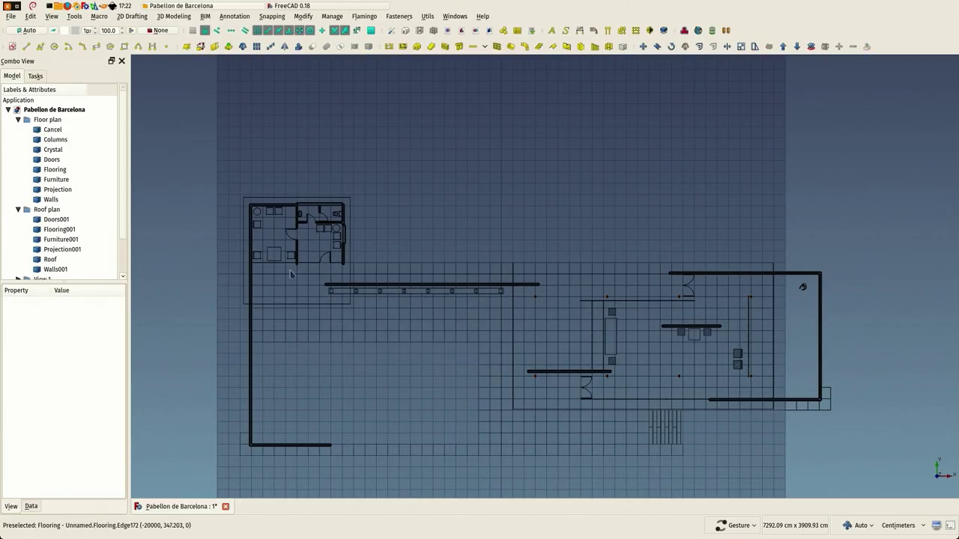
scroll(529, 298, up, 2)
scroll(529, 299, up, 3)
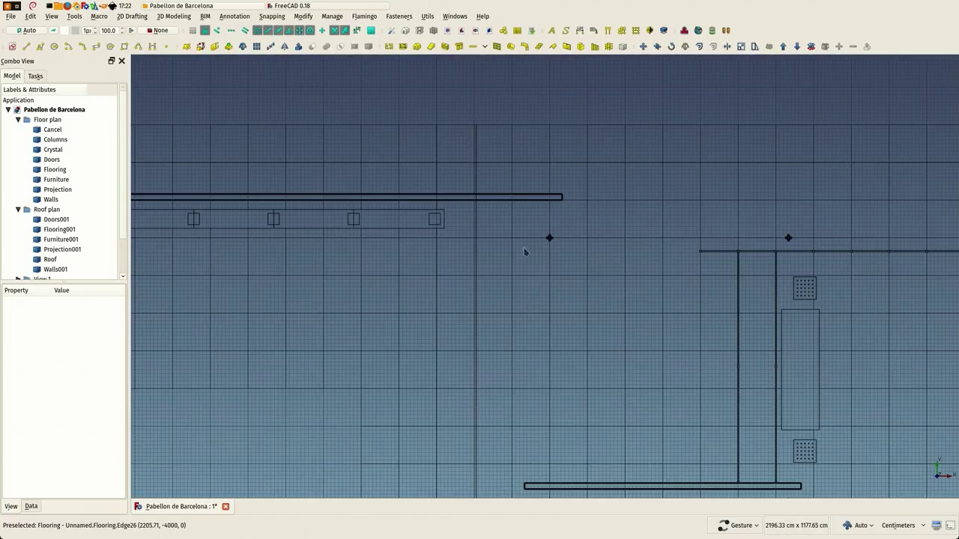
scroll(547, 255, up, 2)
scroll(557, 259, down, 2)
scroll(556, 263, down, 2)
scroll(525, 300, down, 3)
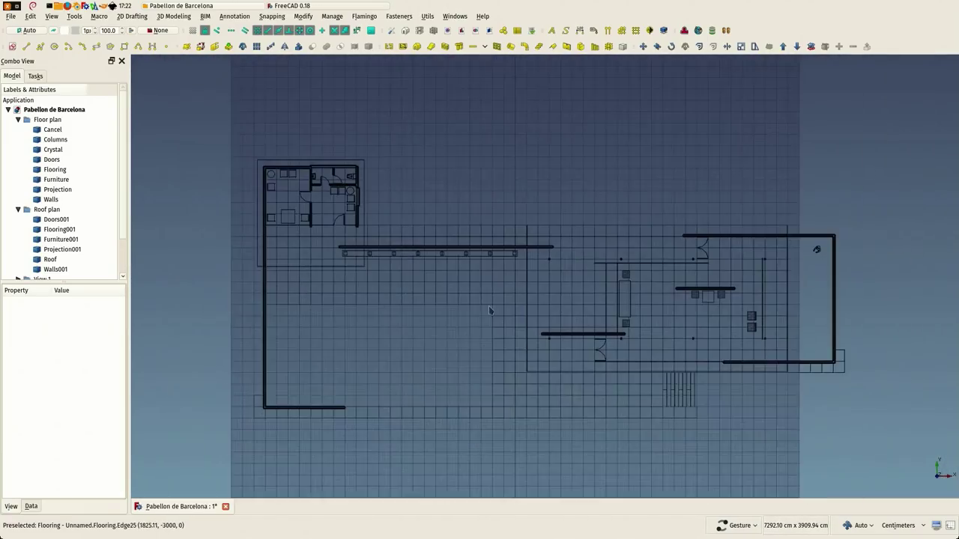
scroll(424, 364, down, 3)
Step: Collapse the Floor plan group and select the roof-plan objects Doors001 through Walls001
scroll(419, 311, down, 1)
scroll(417, 247, up, 1)
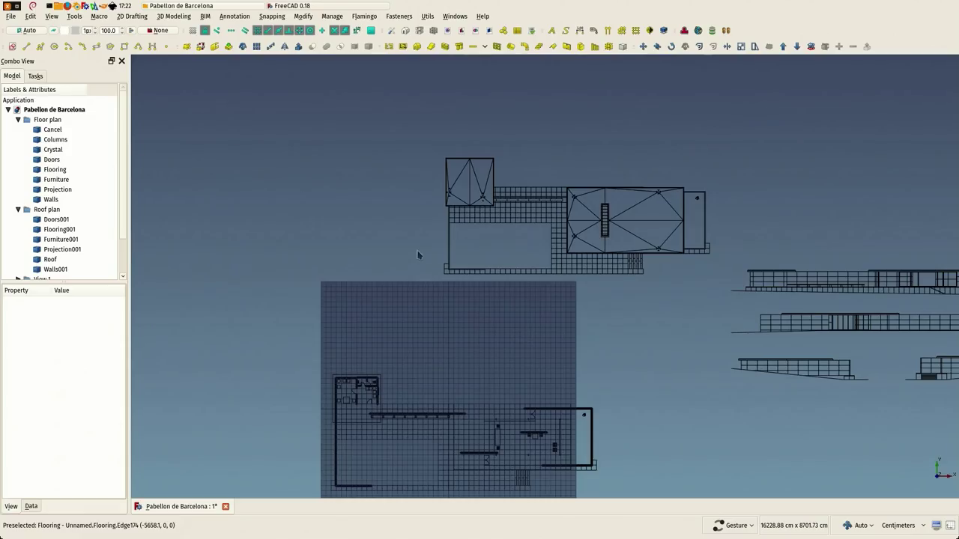
click(19, 121)
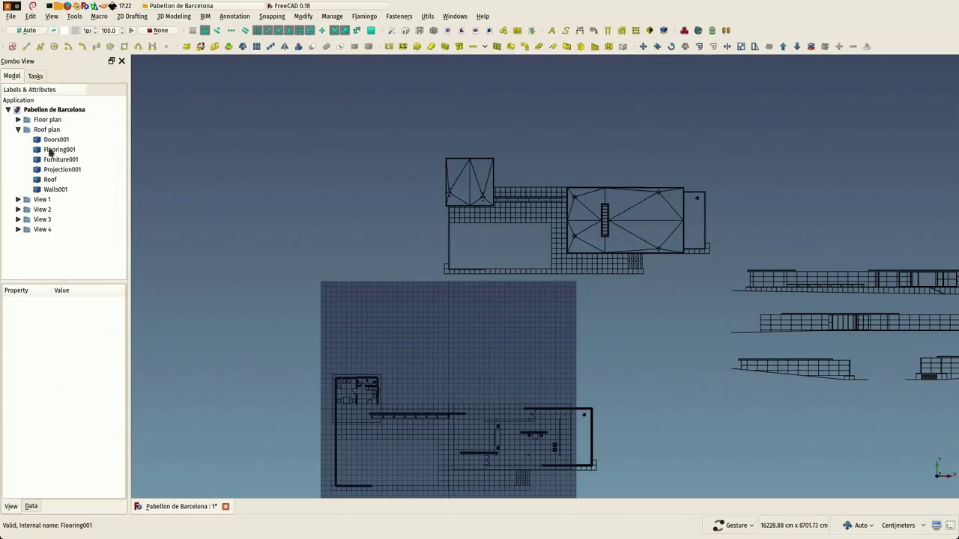
click(52, 139)
shift+click(56, 190)
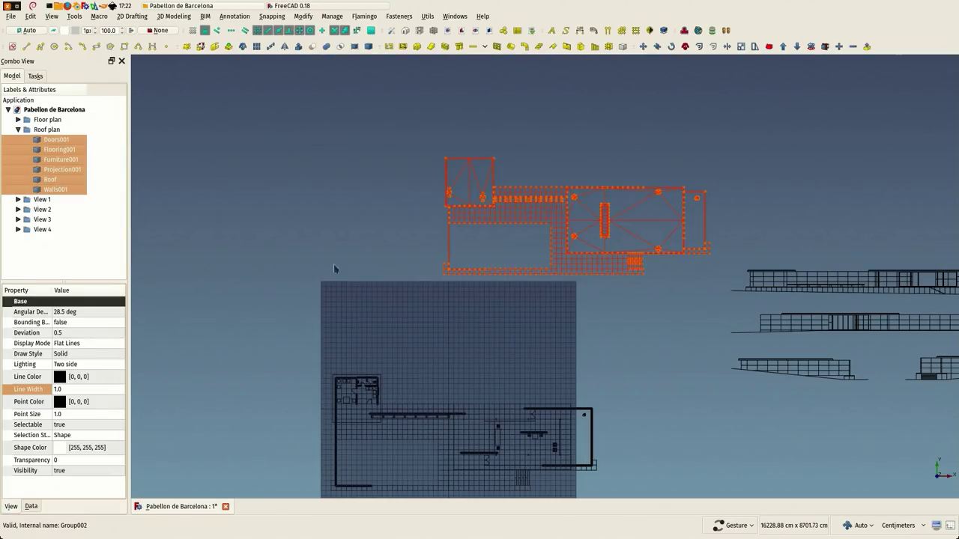
scroll(405, 262, down, 2)
scroll(363, 405, up, 3)
scroll(356, 387, up, 2)
scroll(357, 388, down, 3)
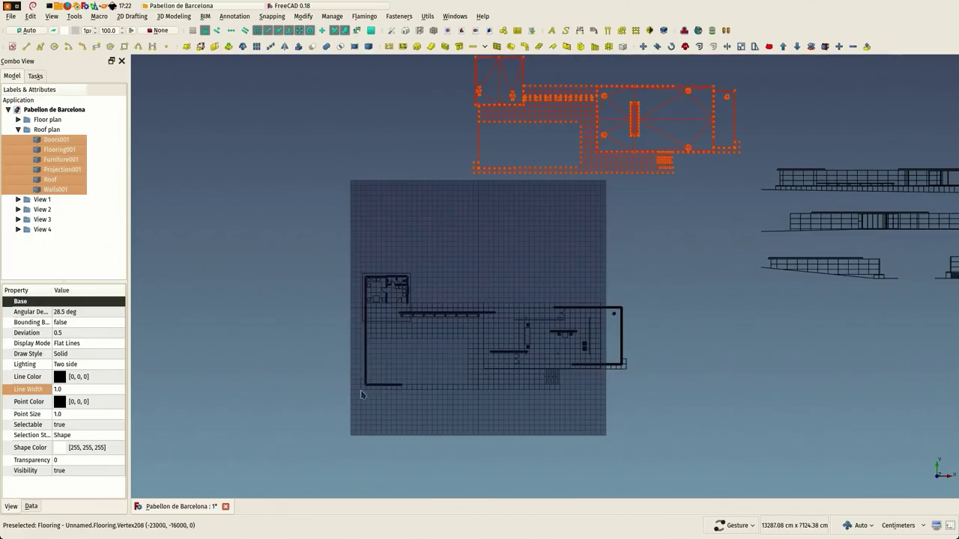
scroll(477, 178, up, 5)
scroll(478, 174, up, 2)
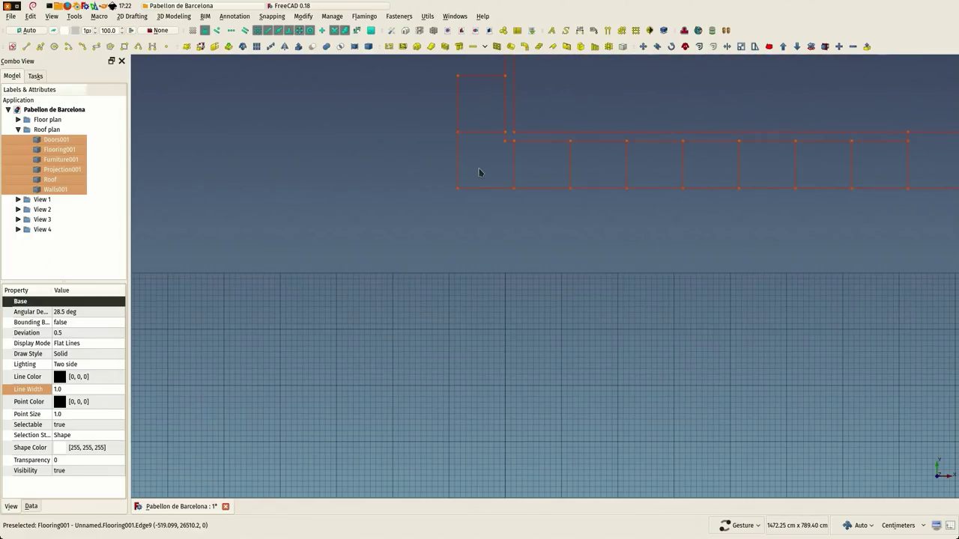
Step: Move the roof plan with MV from its corner onto the matching floor-plan corner
key(m)
key(v)
click(456, 188)
scroll(579, 173, down, 2)
scroll(579, 172, down, 2)
scroll(567, 170, down, 1)
scroll(517, 336, down, 2)
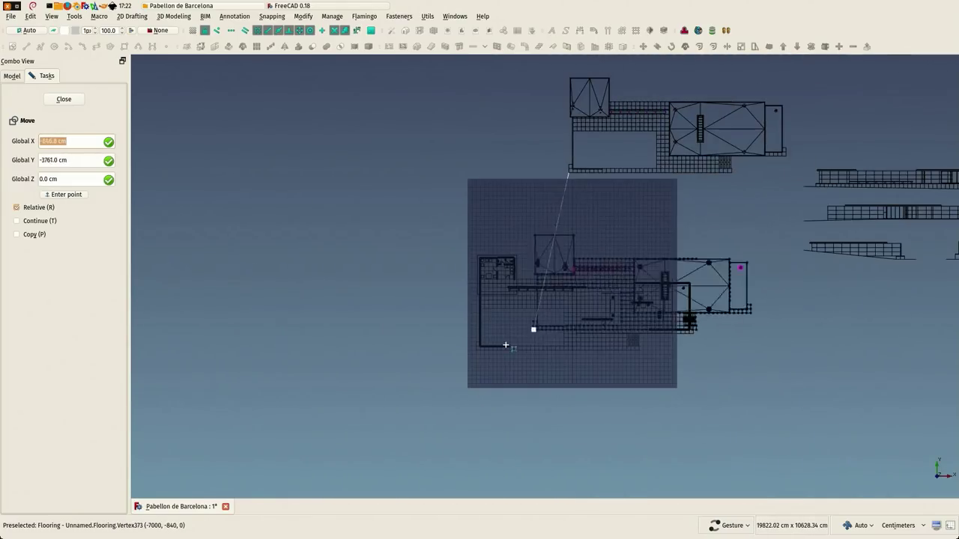
scroll(478, 352, up, 3)
scroll(483, 344, up, 3)
scroll(488, 334, up, 4)
scroll(483, 318, up, 4)
click(404, 221)
scroll(345, 322, down, 2)
scroll(347, 333, down, 2)
scroll(346, 336, down, 5)
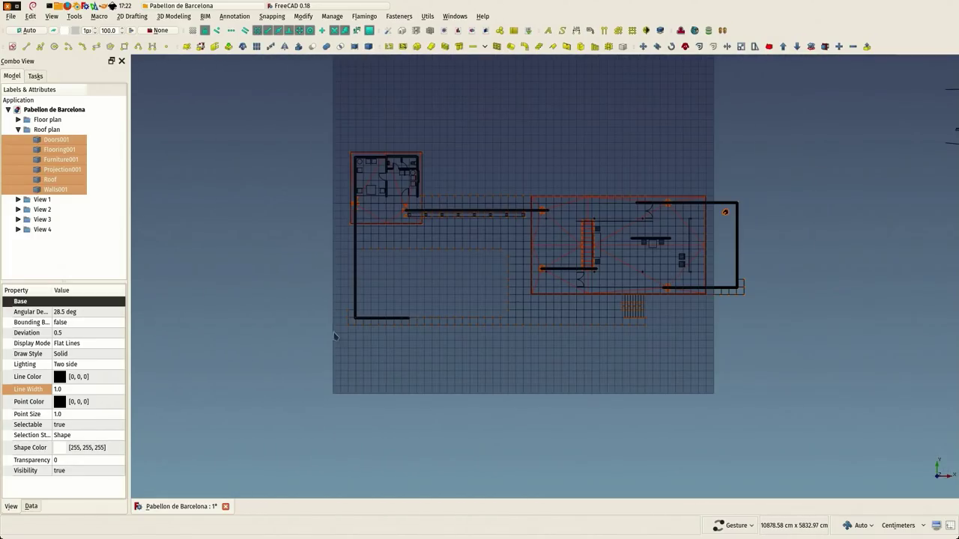
click(250, 288)
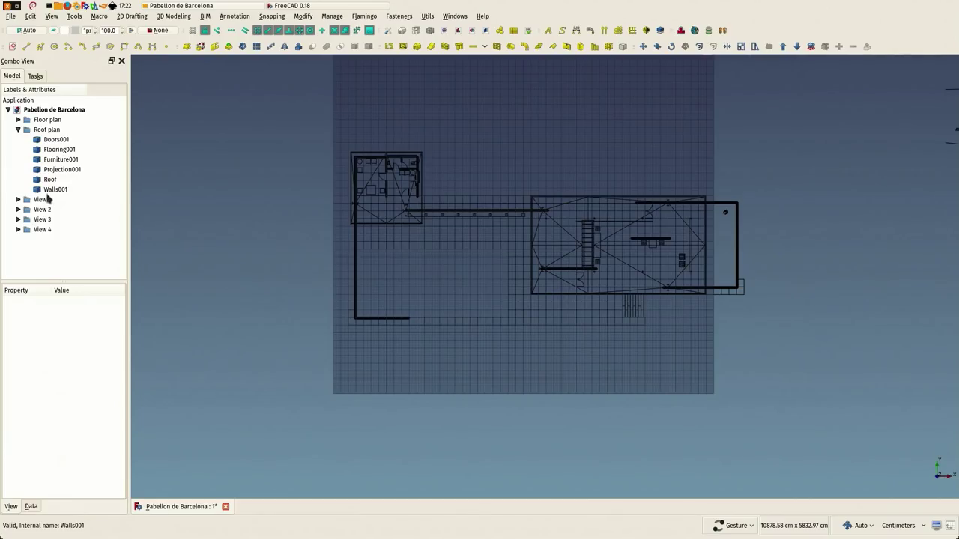
Step: Frame the elevation drawings and expand the View 4 and View 3 groups in the tree
scroll(252, 357, down, 3)
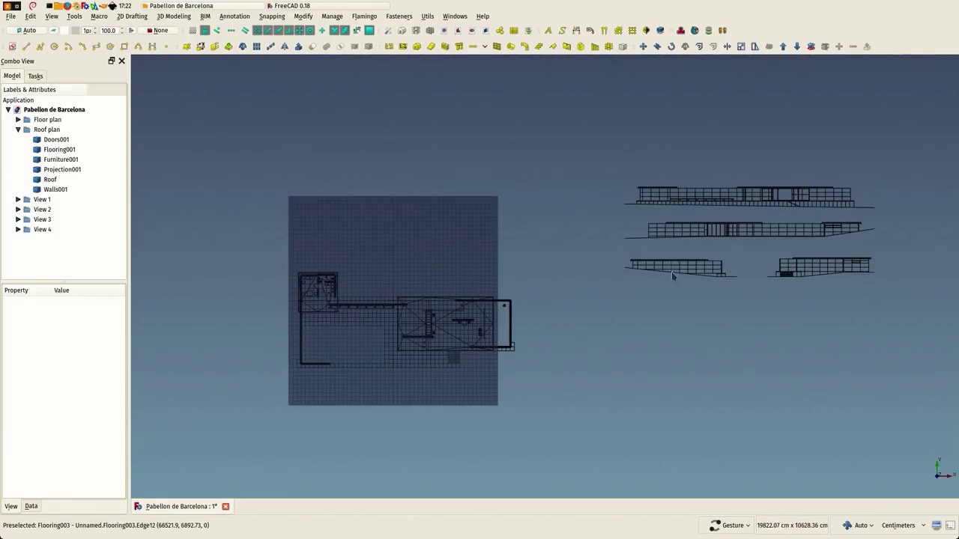
scroll(684, 303, up, 2)
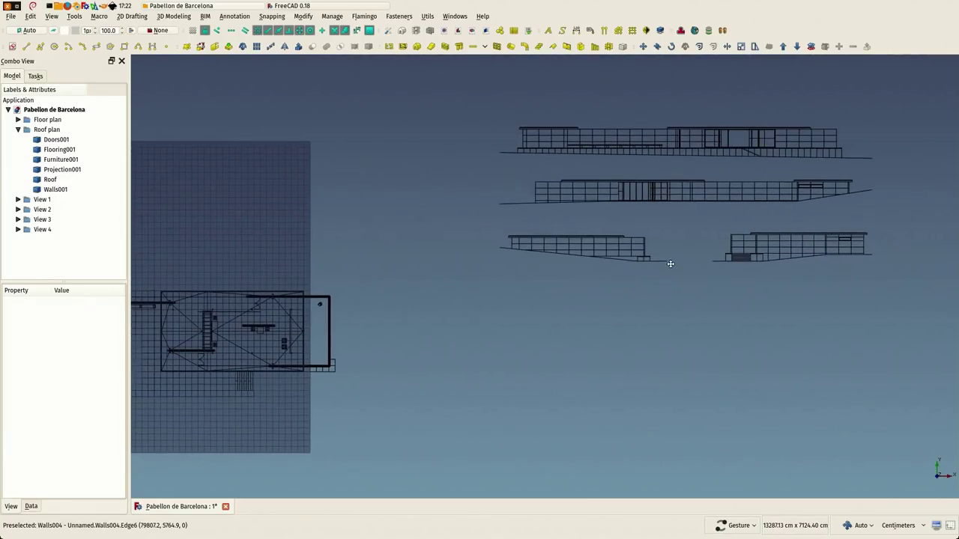
scroll(805, 250, up, 3)
scroll(806, 250, down, 2)
scroll(802, 248, down, 3)
mouse_move(270, 416)
right_down()
mouse_move(612, 376)
mouse_move(502, 367)
right_up()
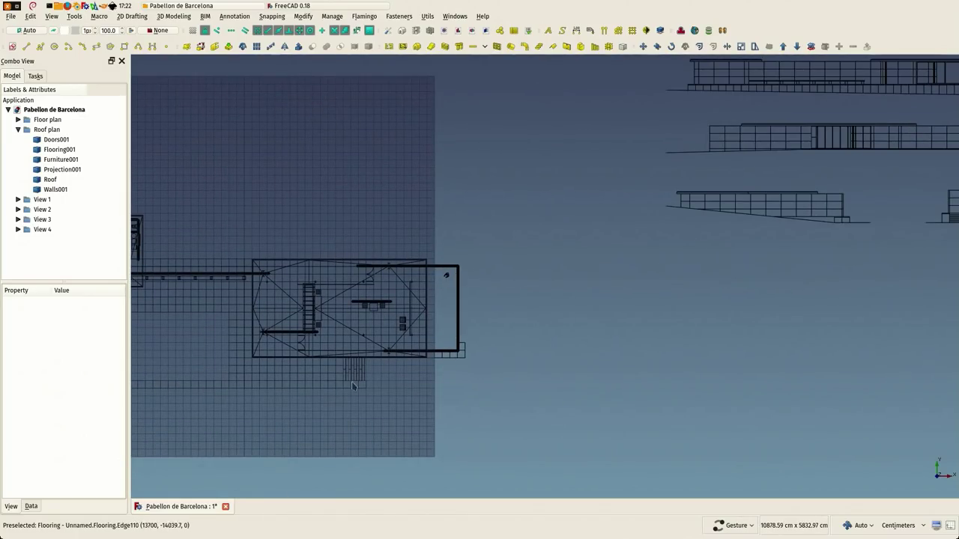
scroll(520, 390, down, 2)
right_drag(676, 374, 495, 357)
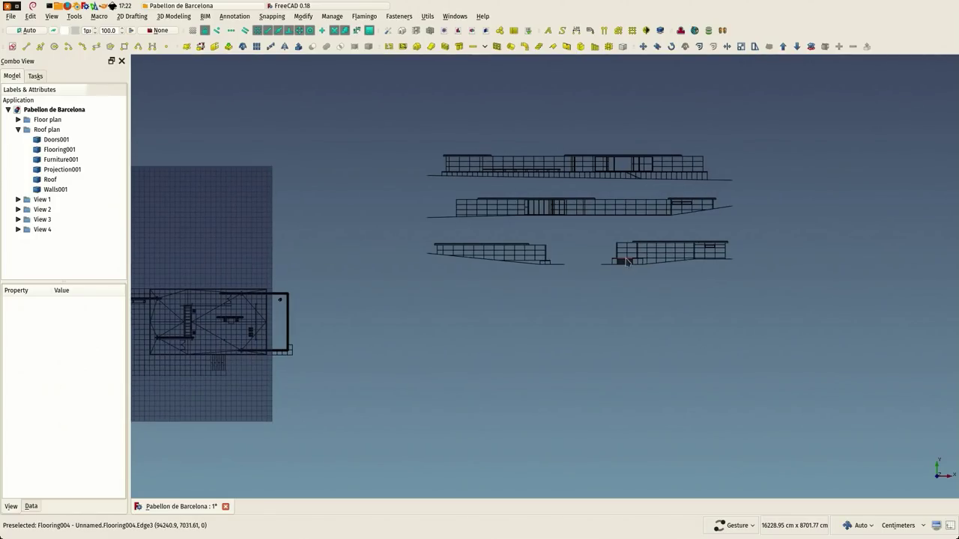
click(622, 261)
click(18, 229)
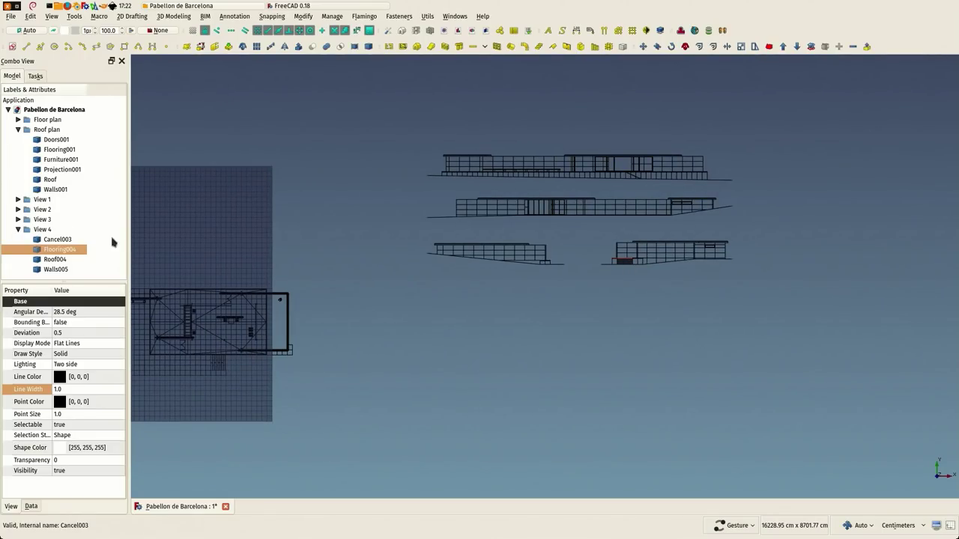
click(475, 287)
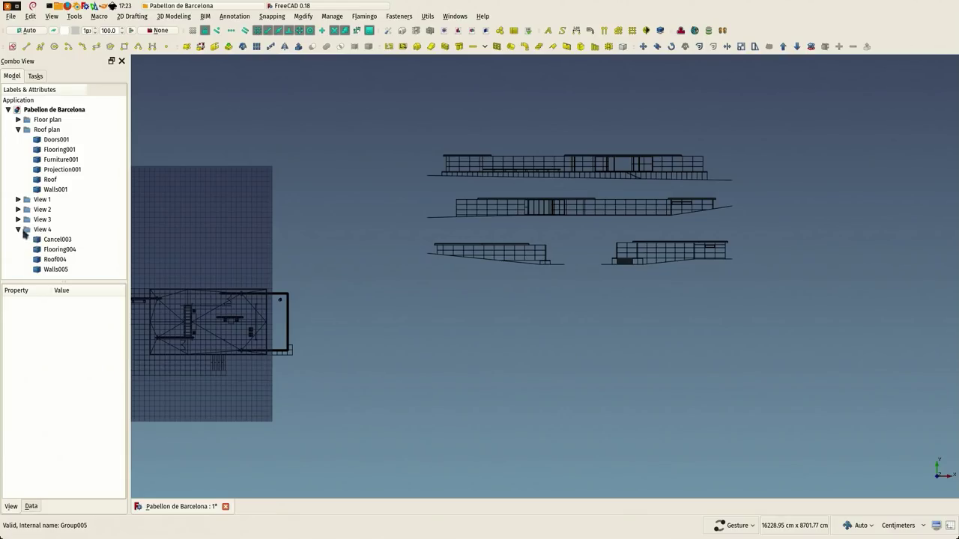
click(18, 219)
Step: Rename the View 4 group to 'View left' and collapse it
click(47, 262)
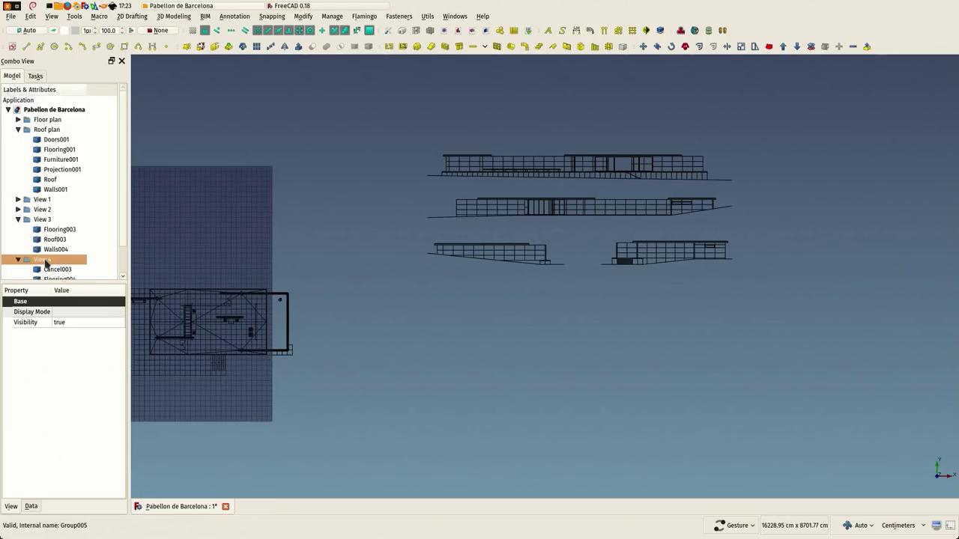
click(47, 262)
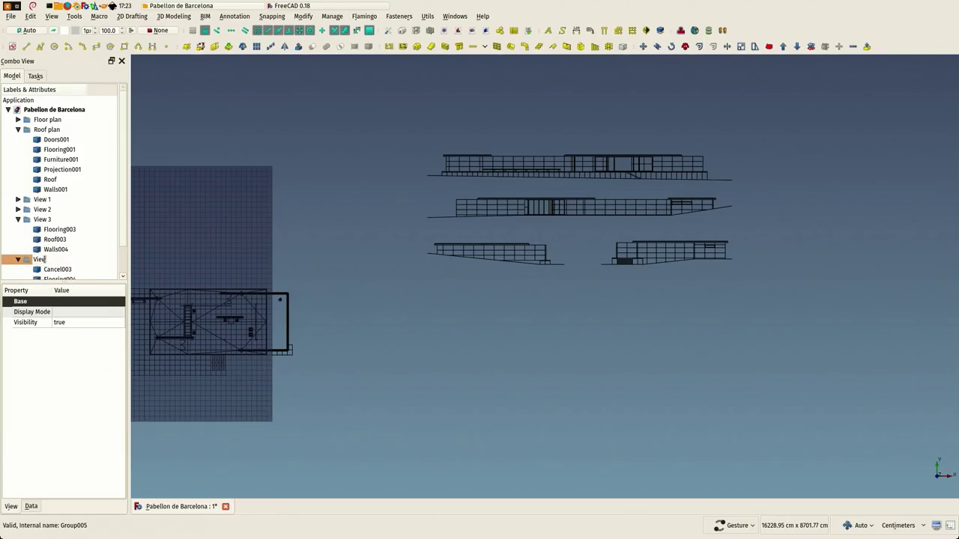
text(left)
key(Return)
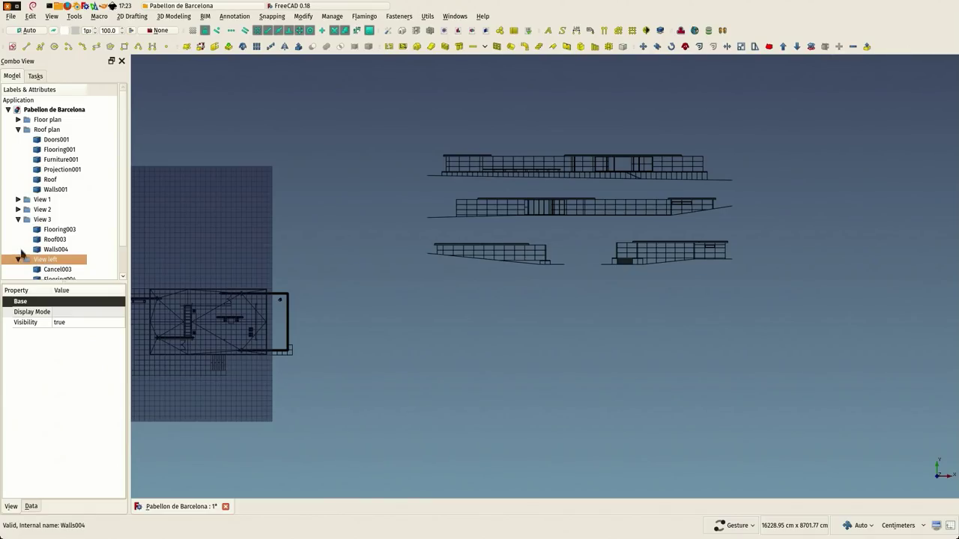
click(18, 259)
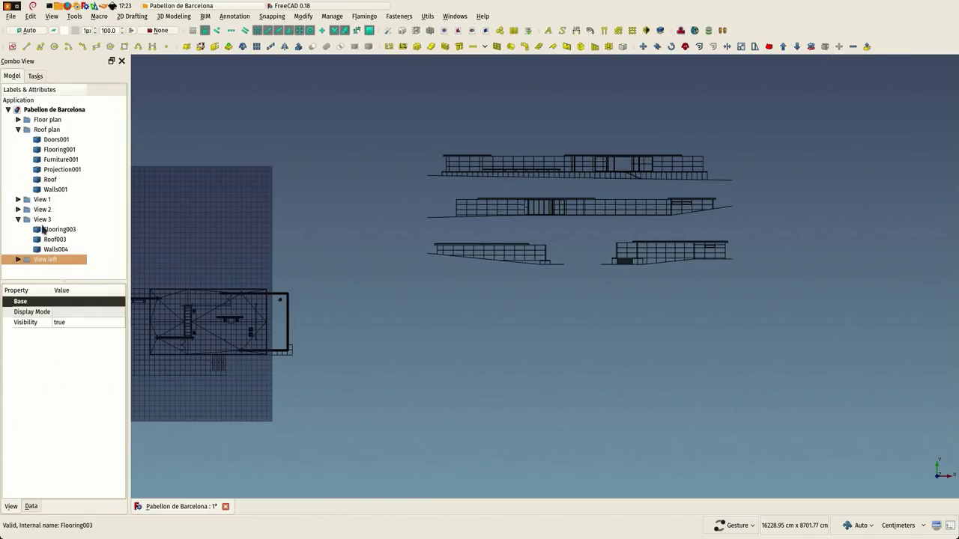
Step: Rename the View 3 group to 'View right' and collapse it
click(43, 230)
click(35, 222)
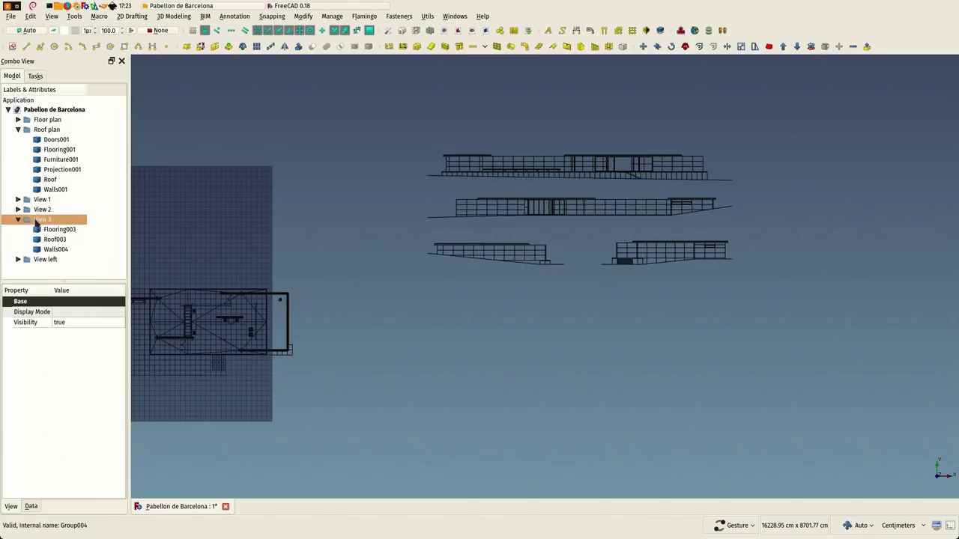
click(35, 221)
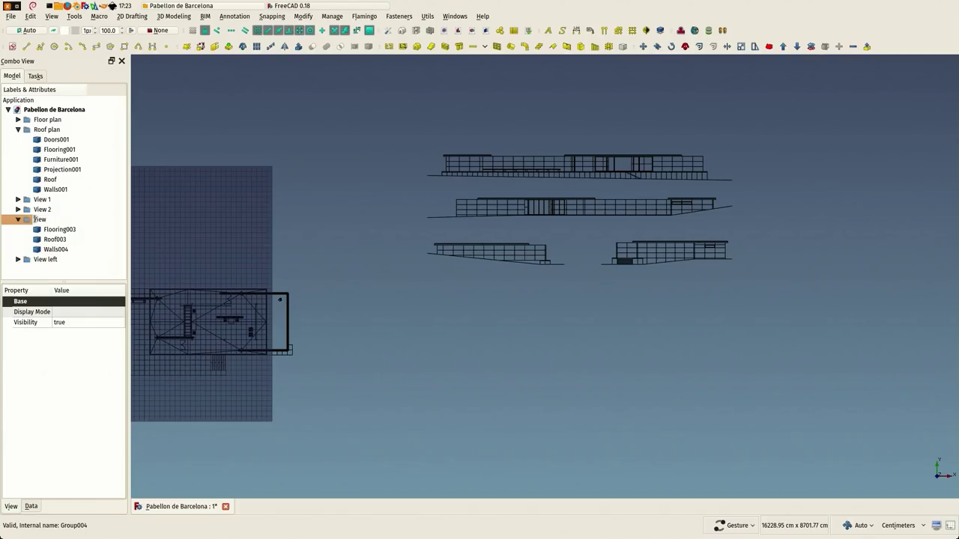
text(right)
key(Return)
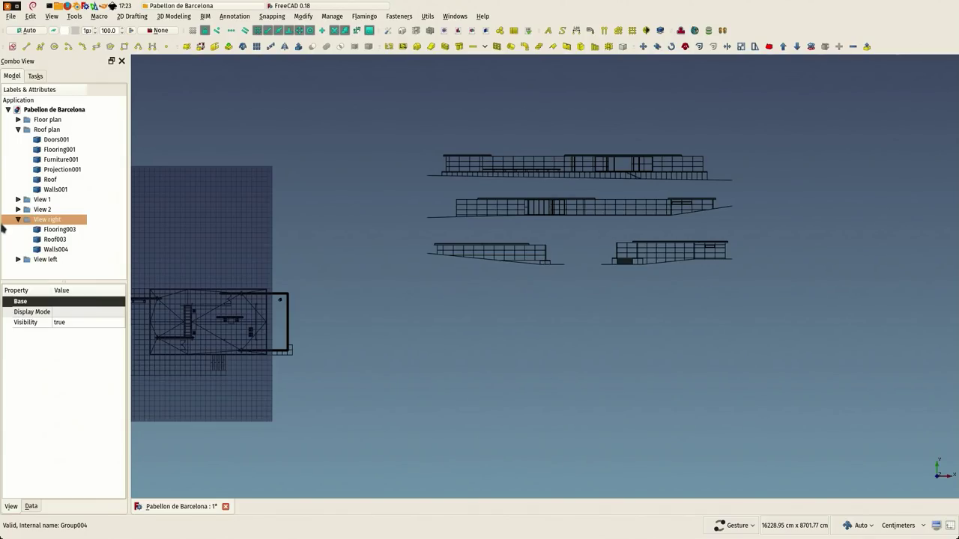
click(16, 221)
Step: Recentre the drawings, collapse the Roof plan group and select Floor plan
right_drag(512, 302, 634, 326)
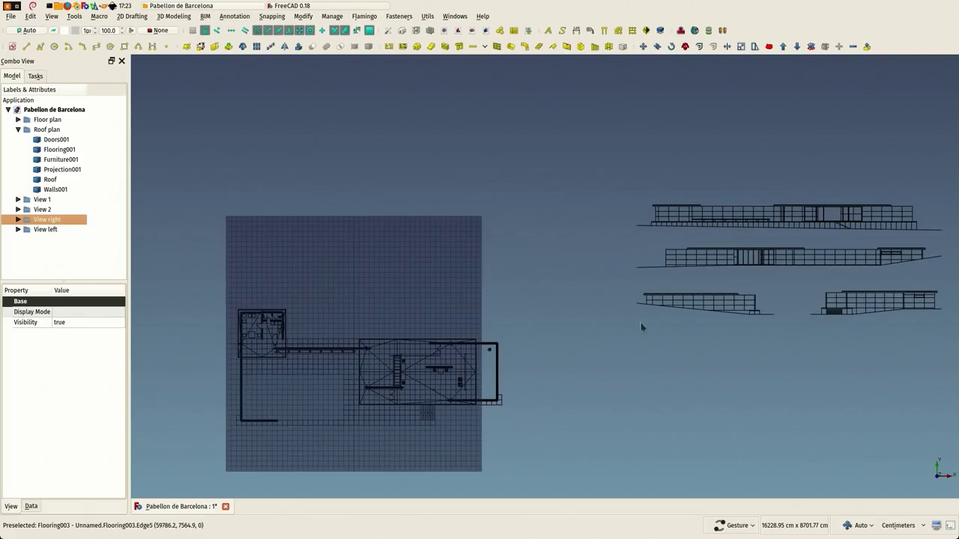
scroll(536, 333, down, 1)
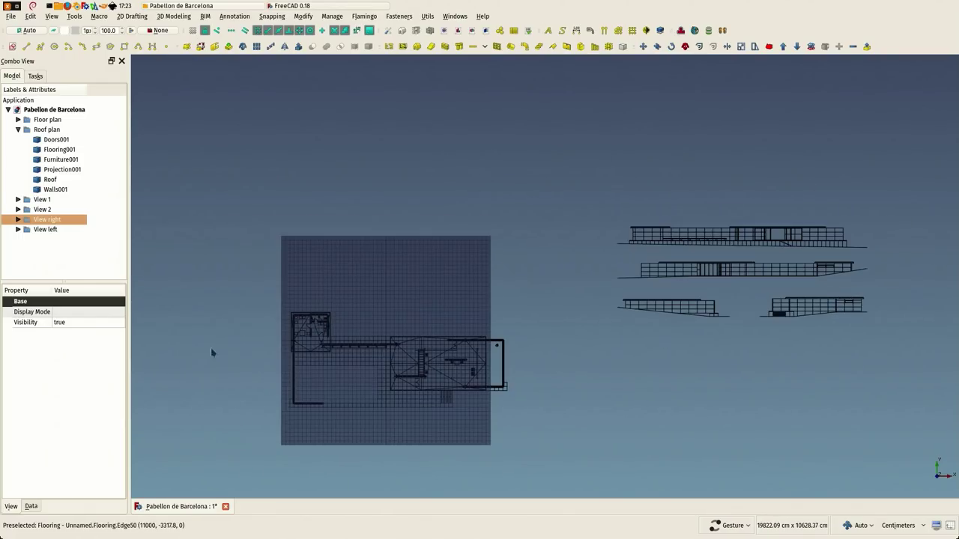
click(18, 130)
click(47, 120)
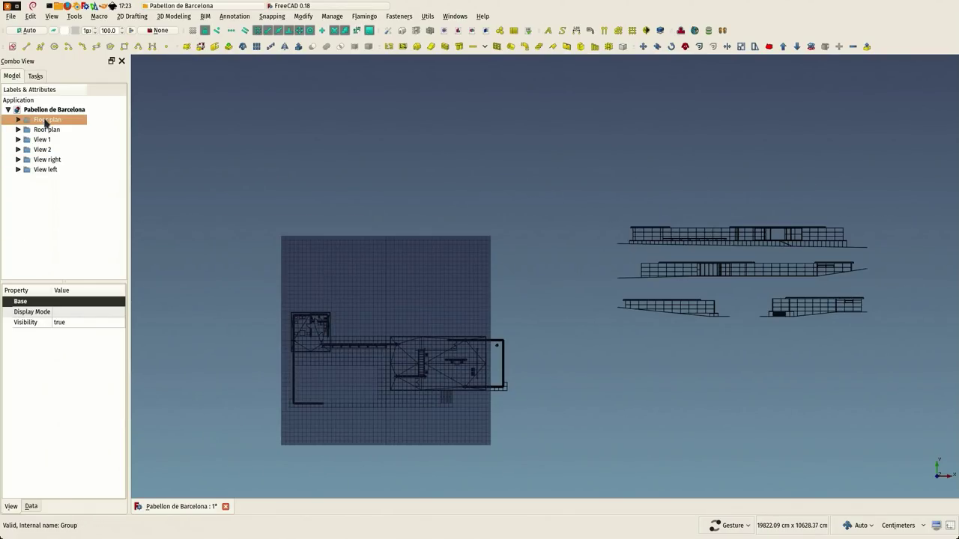
Step: Hide the floor plan and find which group holds the top elevation
key(space)
right_drag(374, 369, 371, 321)
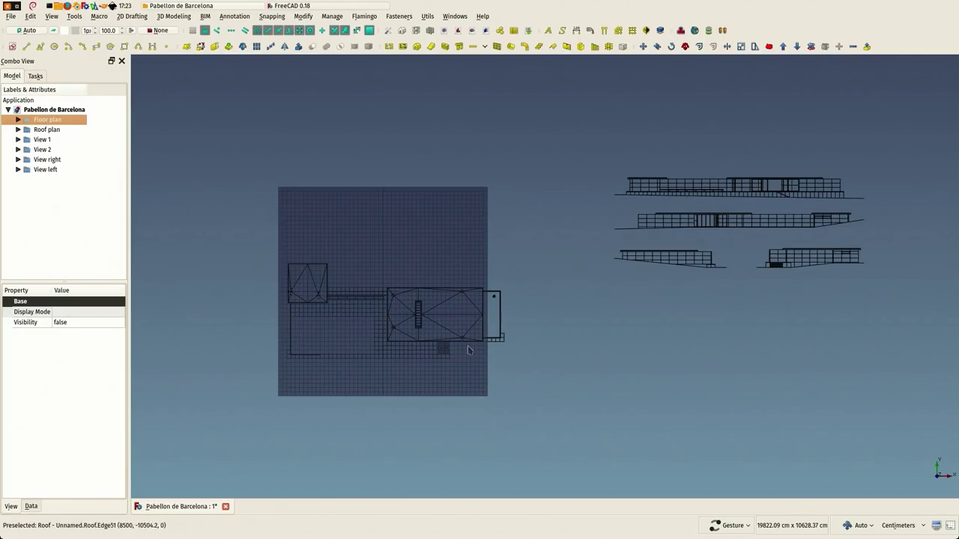
click(643, 182)
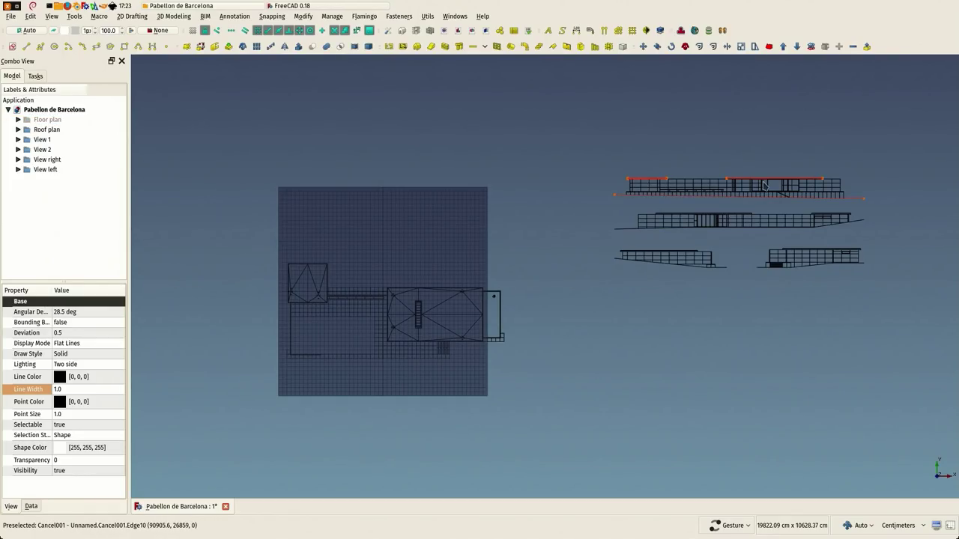
click(706, 150)
click(690, 185)
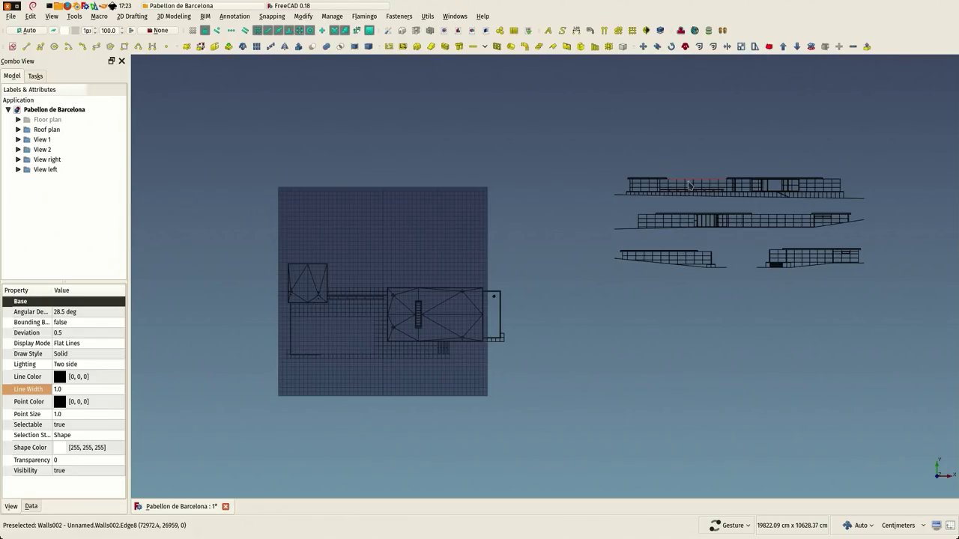
click(18, 140)
Step: Rename the View 1 group to 'View front'
click(36, 143)
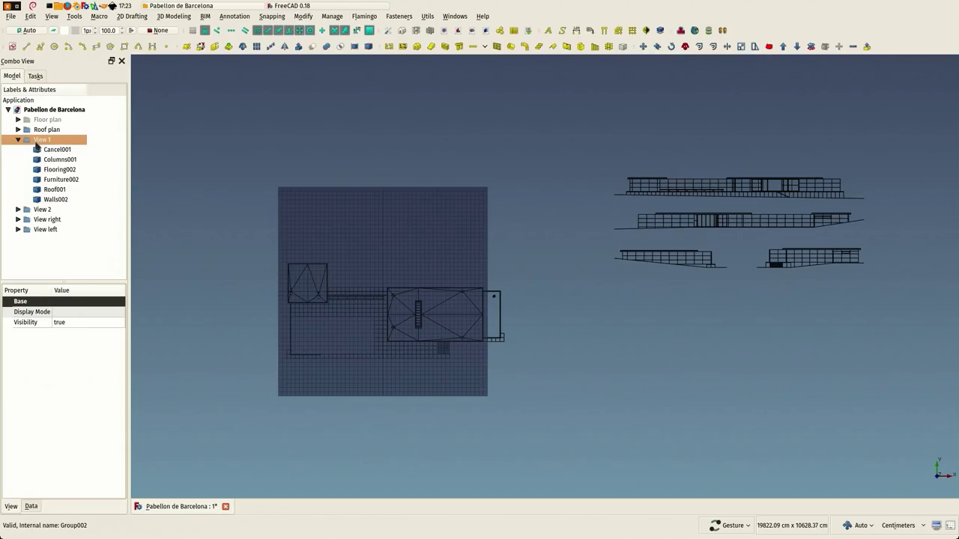
click(34, 141)
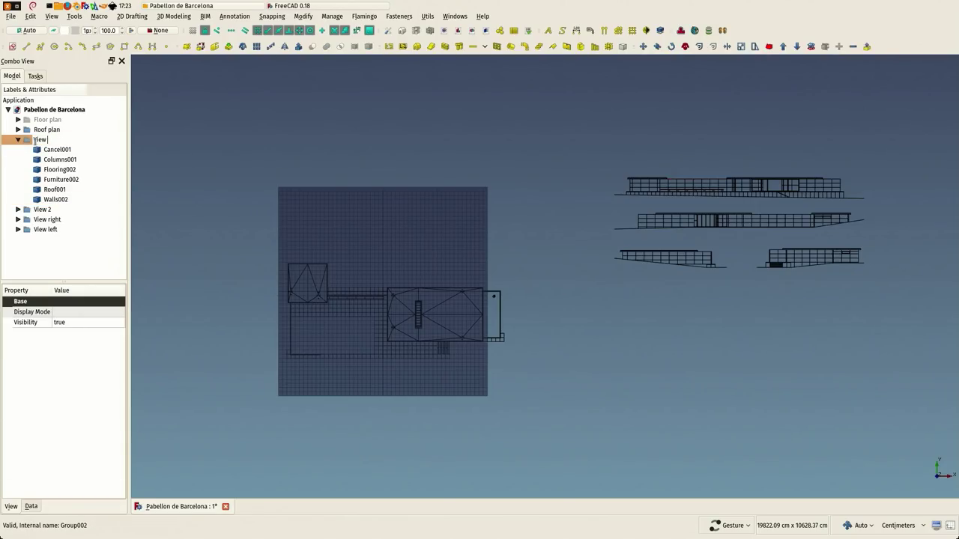
text(front)
key(Return)
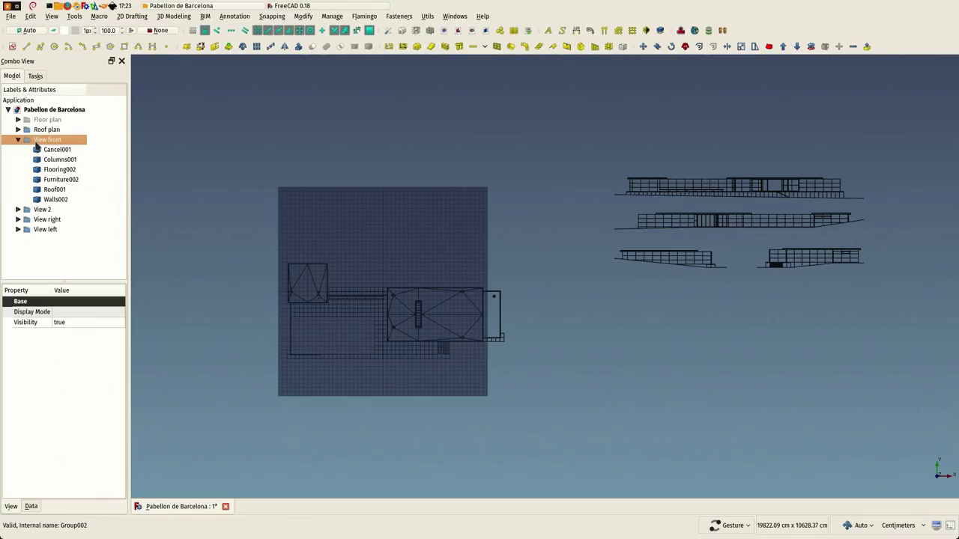
Step: Rename the View 2 group to 'View back'
click(42, 209)
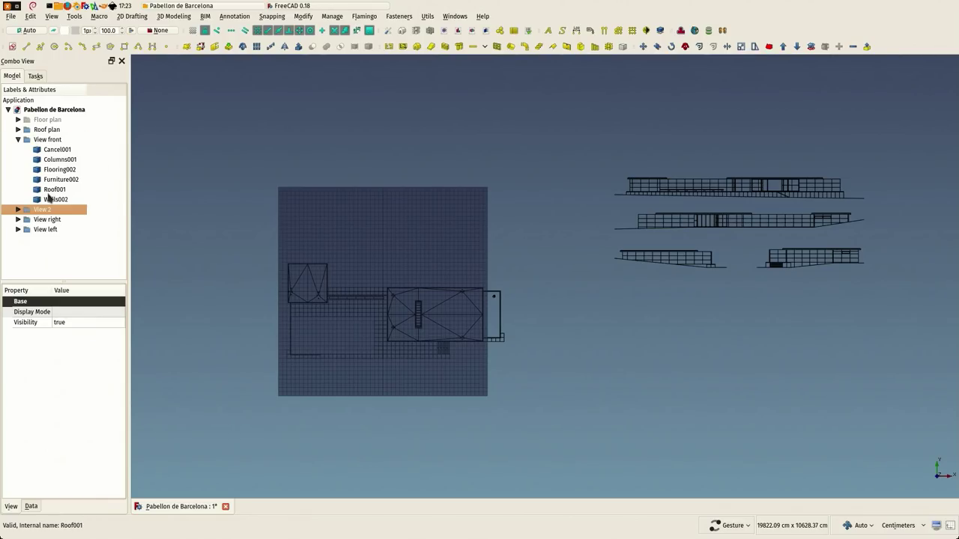
key(F2)
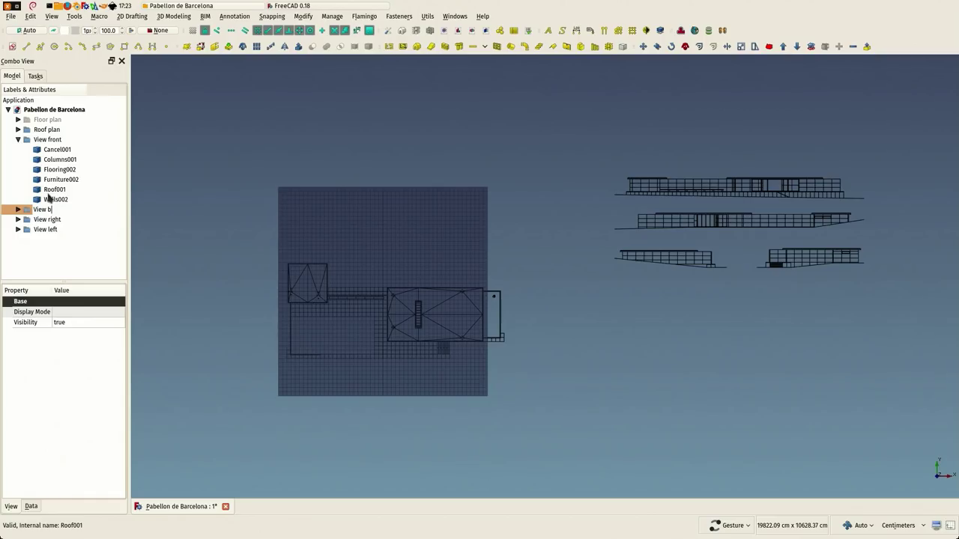
key(Return)
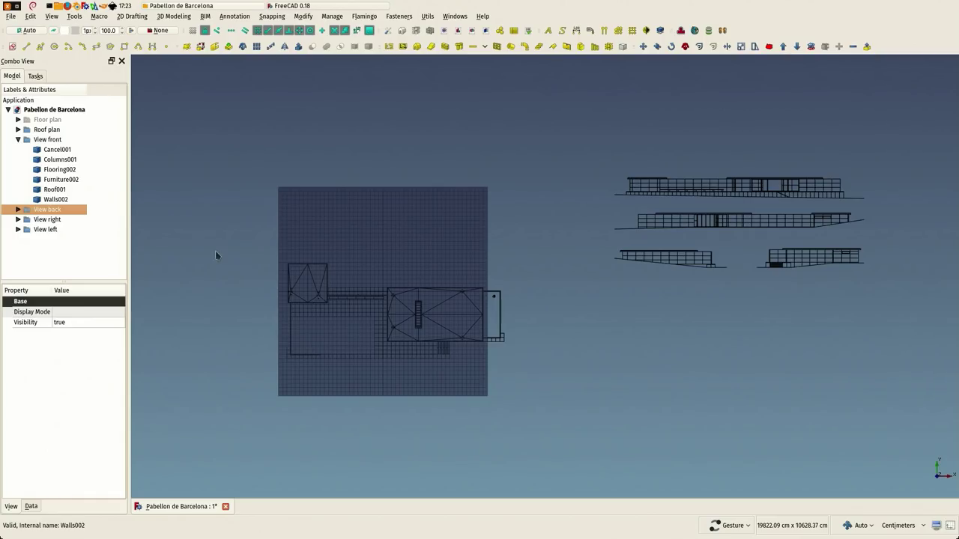
Step: Select all six objects of the View front group, from Cancel001 down
click(214, 255)
click(19, 140)
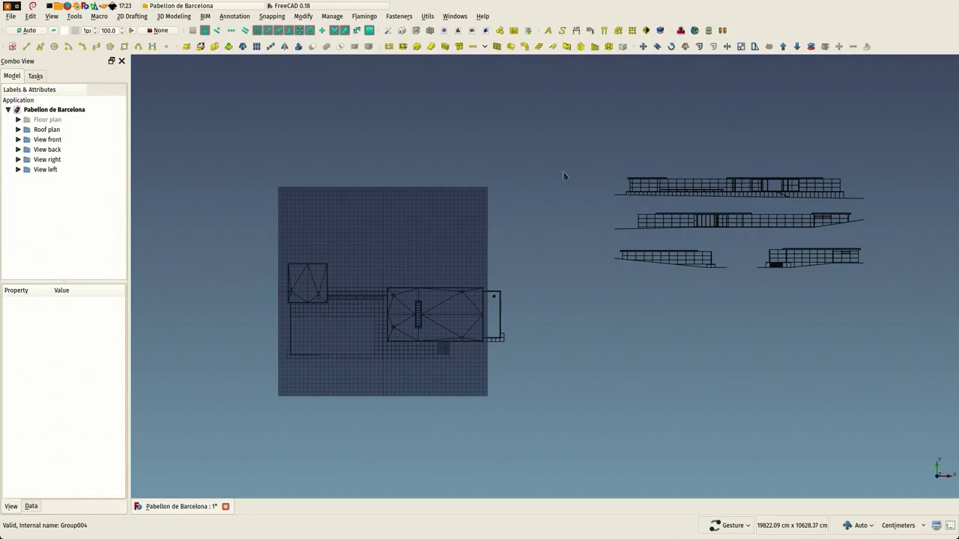
click(18, 140)
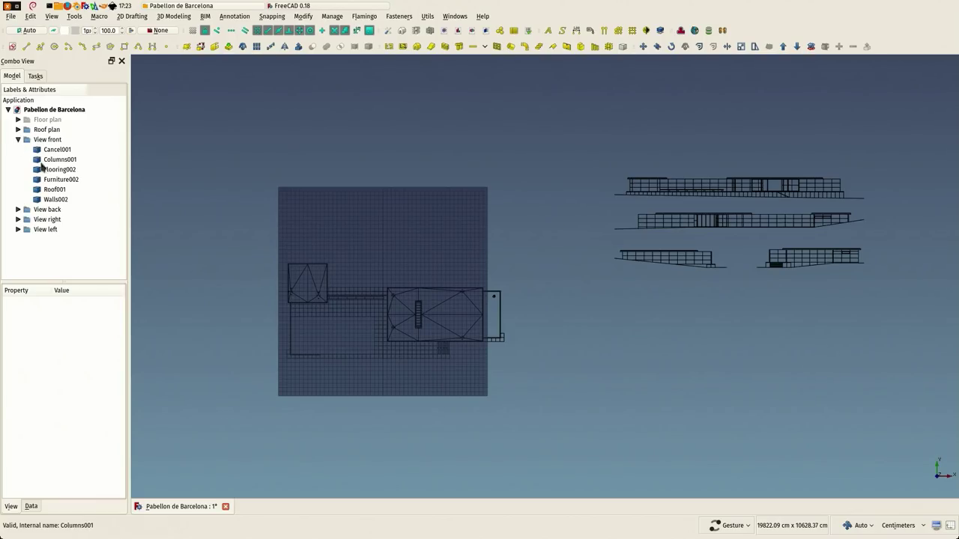
click(50, 151)
shift+click(52, 200)
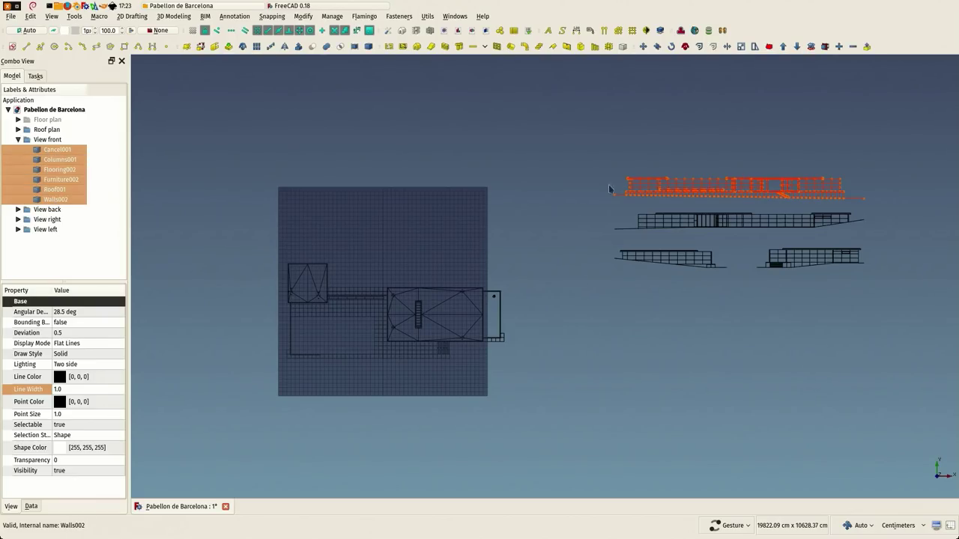
scroll(621, 178, up, 5)
scroll(637, 180, up, 8)
scroll(573, 208, up, 4)
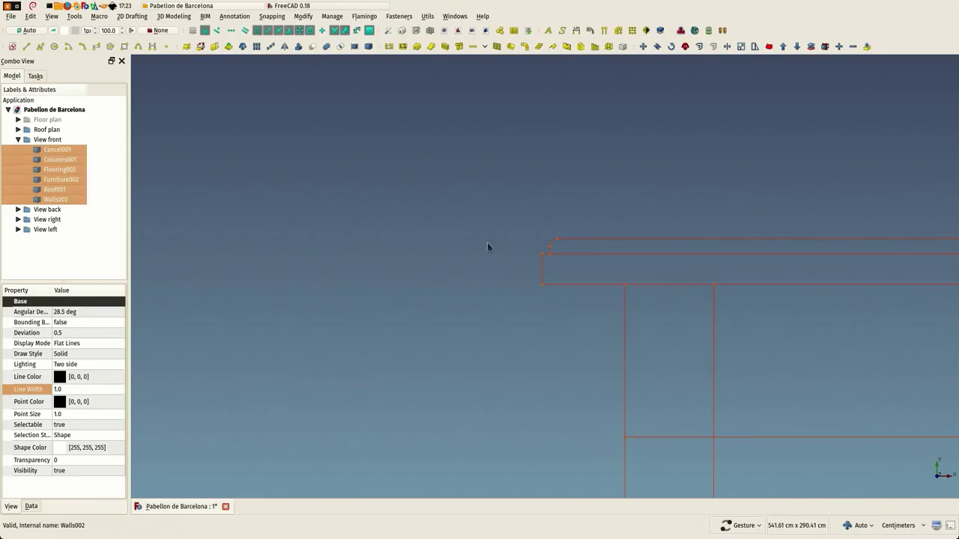
scroll(487, 247, down, 4)
Step: Move the front elevation so its roof corner snaps onto the plan's corner
key(m)
key(v)
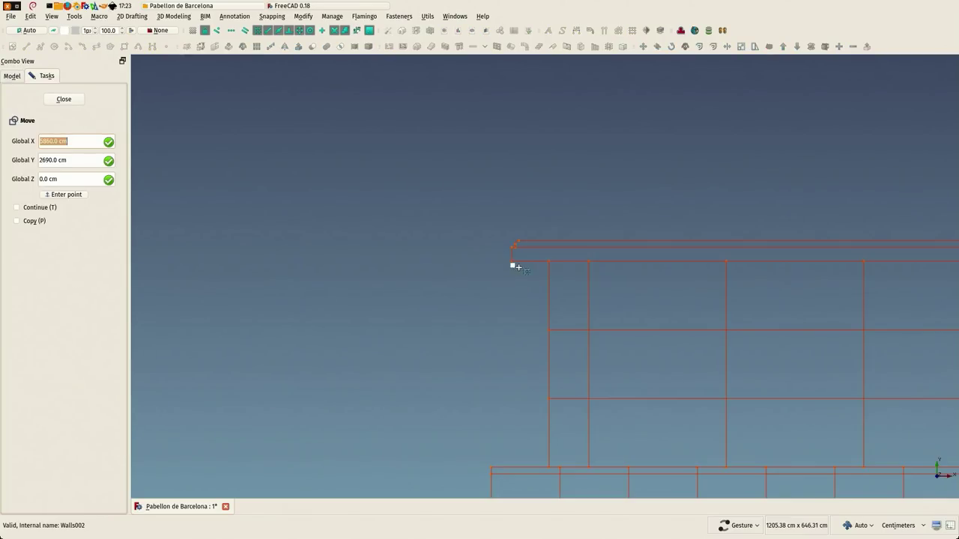
click(623, 179)
scroll(574, 212, down, 5)
scroll(450, 217, down, 6)
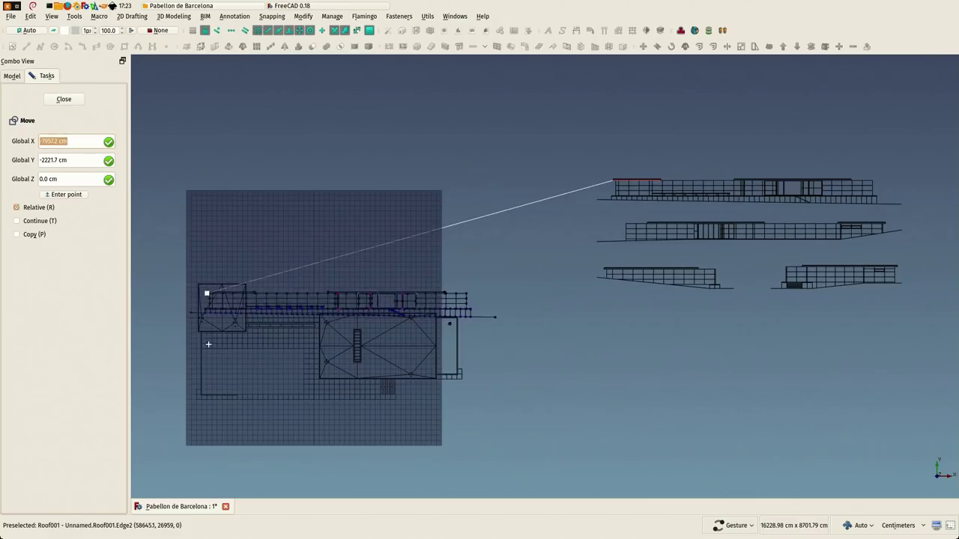
scroll(207, 345, up, 2)
scroll(204, 338, up, 3)
scroll(203, 338, up, 3)
scroll(213, 314, up, 1)
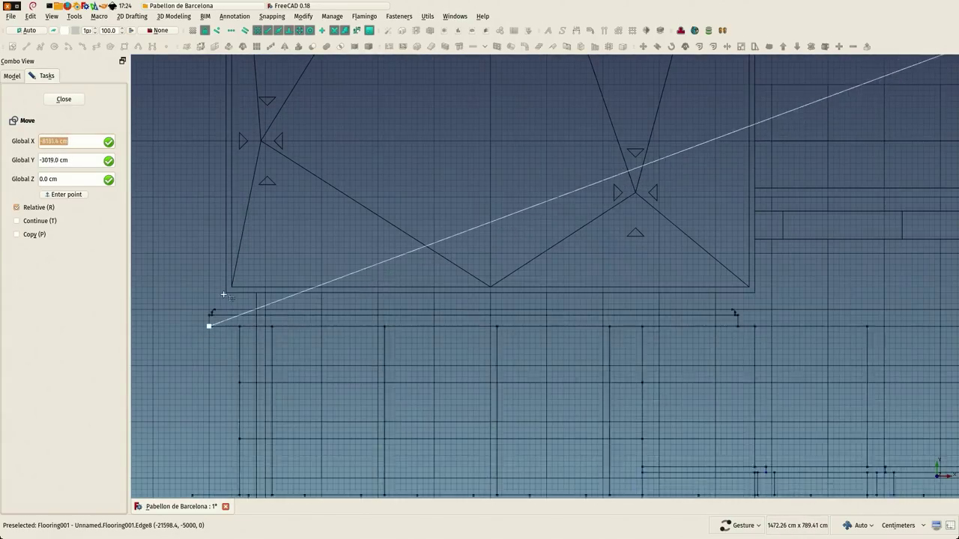
scroll(225, 292, up, 1)
click(225, 292)
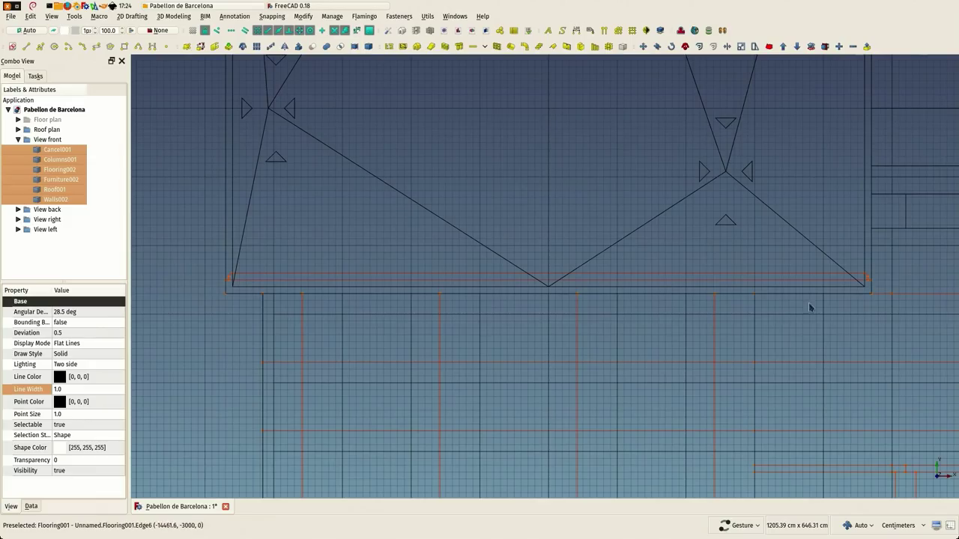
scroll(854, 285, down, 3)
scroll(706, 276, down, 3)
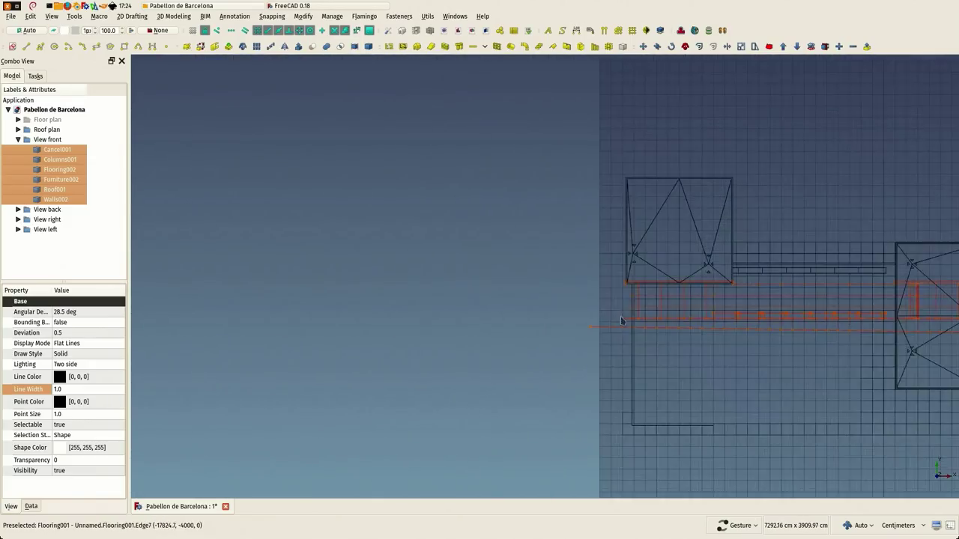
scroll(617, 322, down, 2)
scroll(803, 309, up, 2)
scroll(637, 276, up, 2)
scroll(617, 285, up, 3)
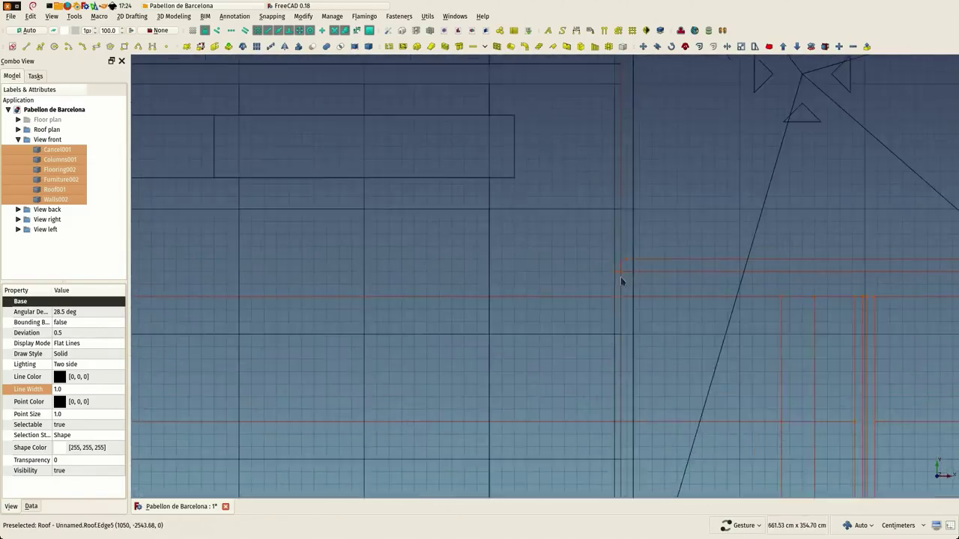
scroll(681, 301, down, 2)
scroll(589, 261, down, 2)
scroll(749, 270, down, 1)
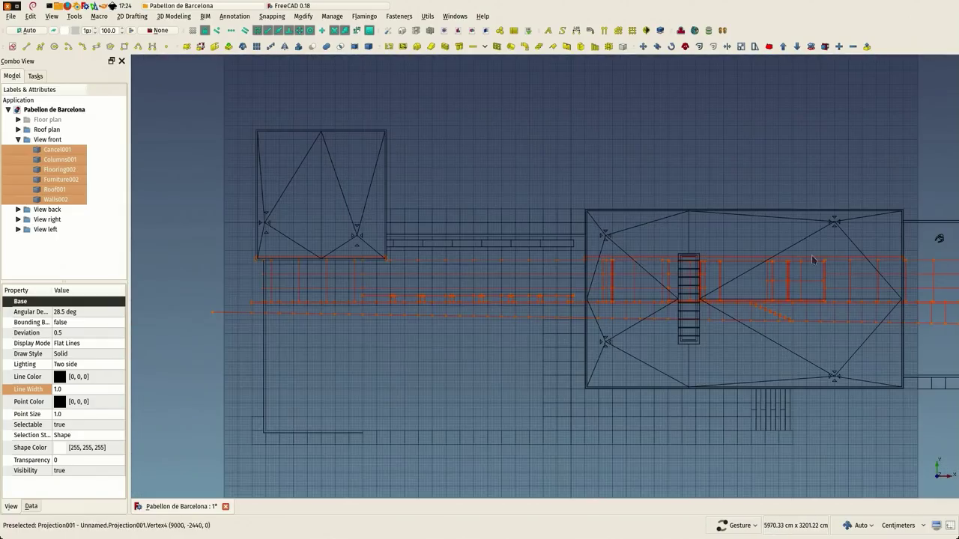
scroll(884, 274, down, 2)
scroll(884, 275, up, 2)
scroll(899, 240, up, 2)
scroll(749, 221, up, 3)
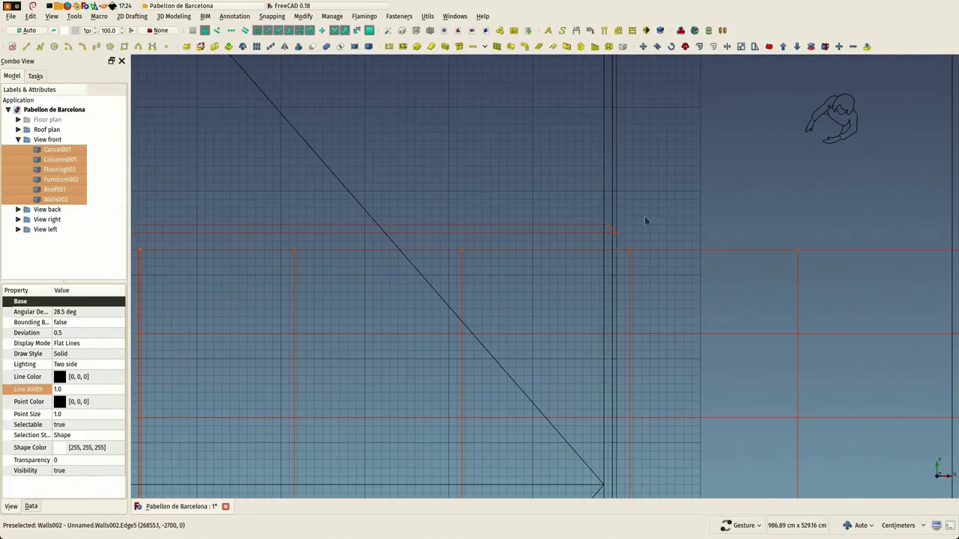
scroll(607, 229, down, 3)
scroll(510, 236, down, 2)
scroll(426, 240, up, 1)
scroll(410, 250, up, 1)
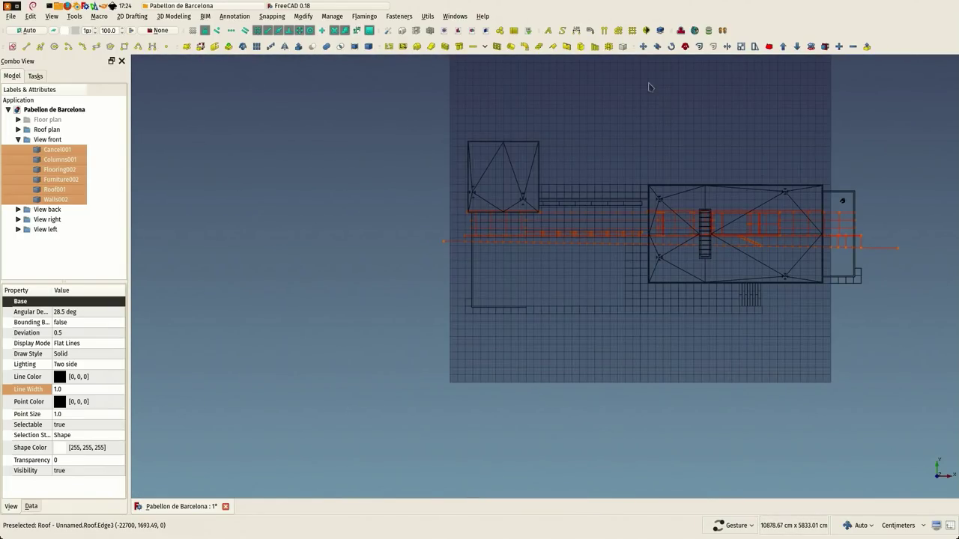
Step: Move the front elevation straight down to sit along the plan's lower edge
click(643, 47)
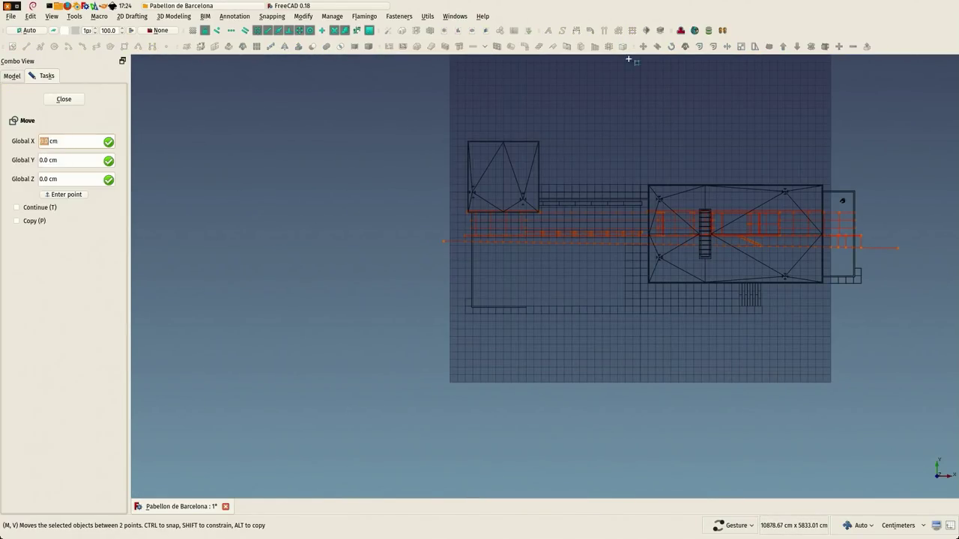
click(415, 238)
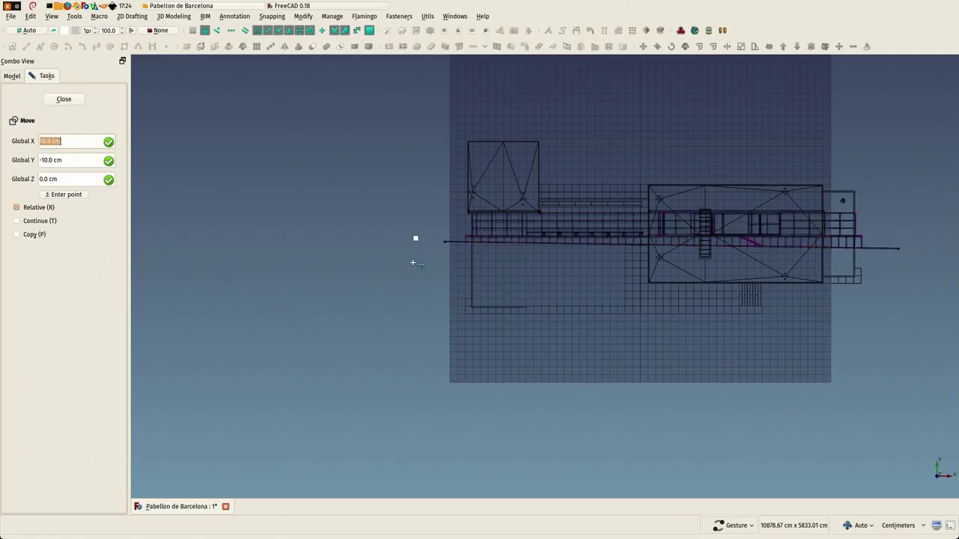
click(395, 372)
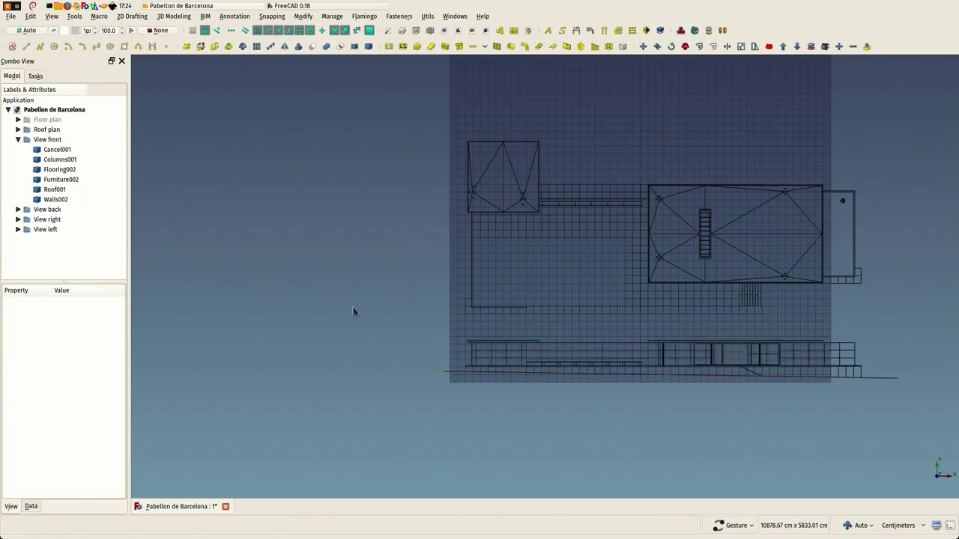
click(350, 303)
scroll(350, 303, down, 3)
scroll(351, 303, up, 3)
Step: Save the project and pan to show all the drawings
click(11, 16)
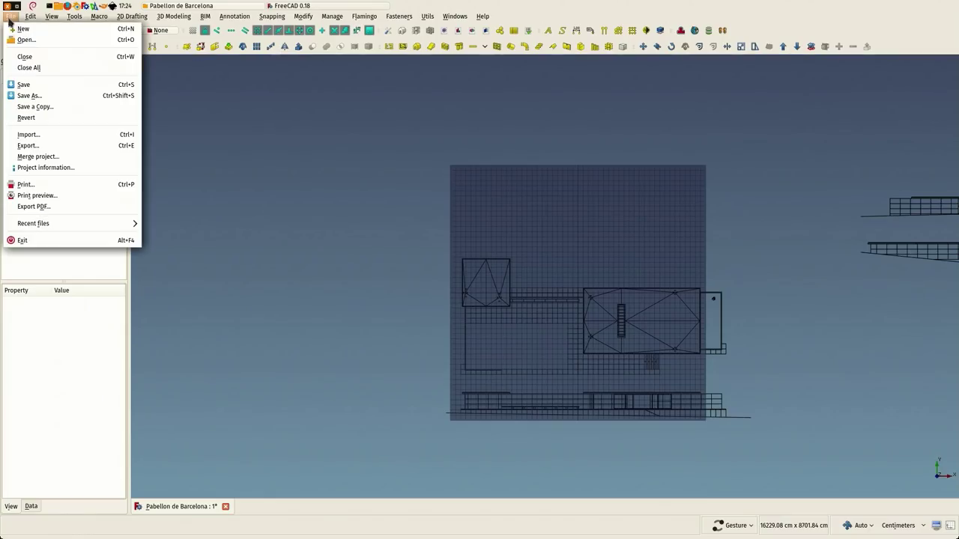
click(25, 85)
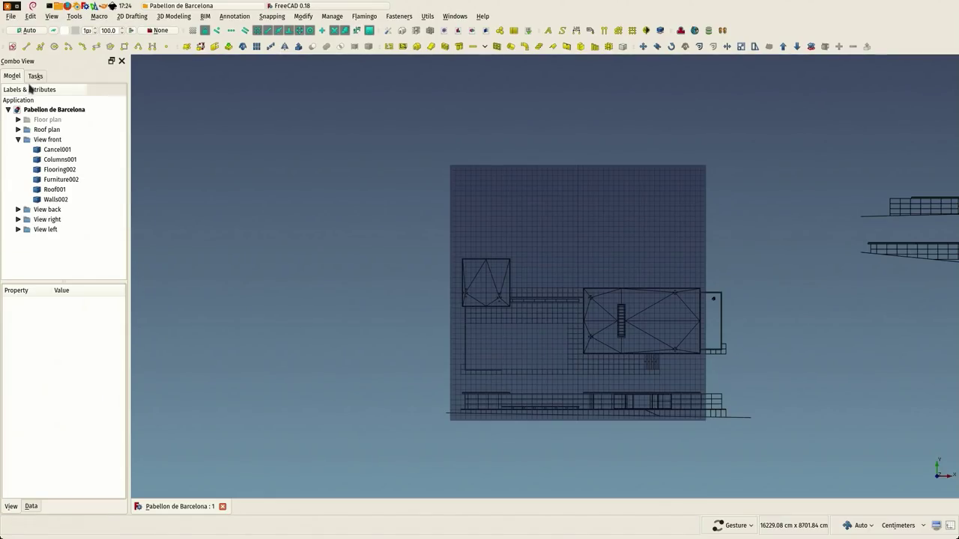
scroll(323, 166, down, 2)
right_drag(680, 223, 532, 217)
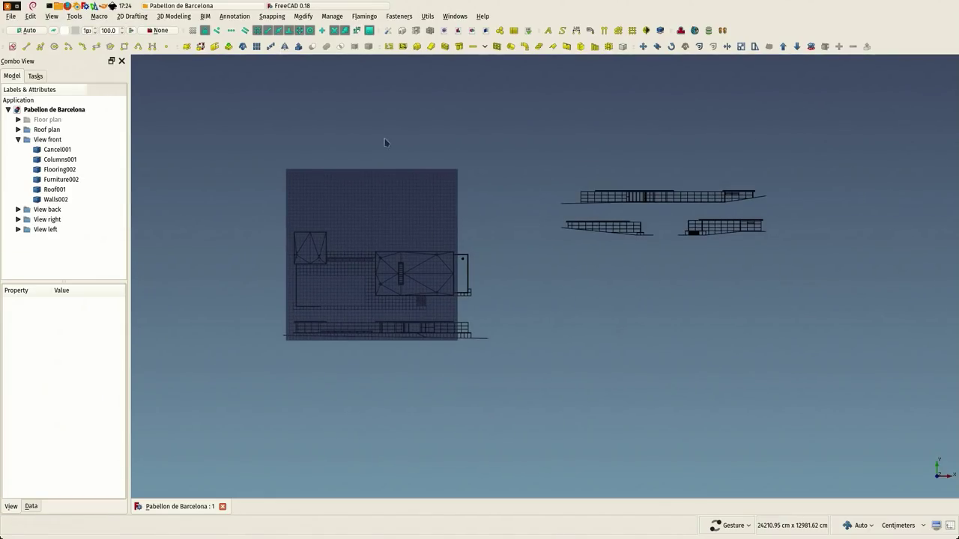
Step: Select all four objects of the View back group, from Cancel002 down
click(18, 140)
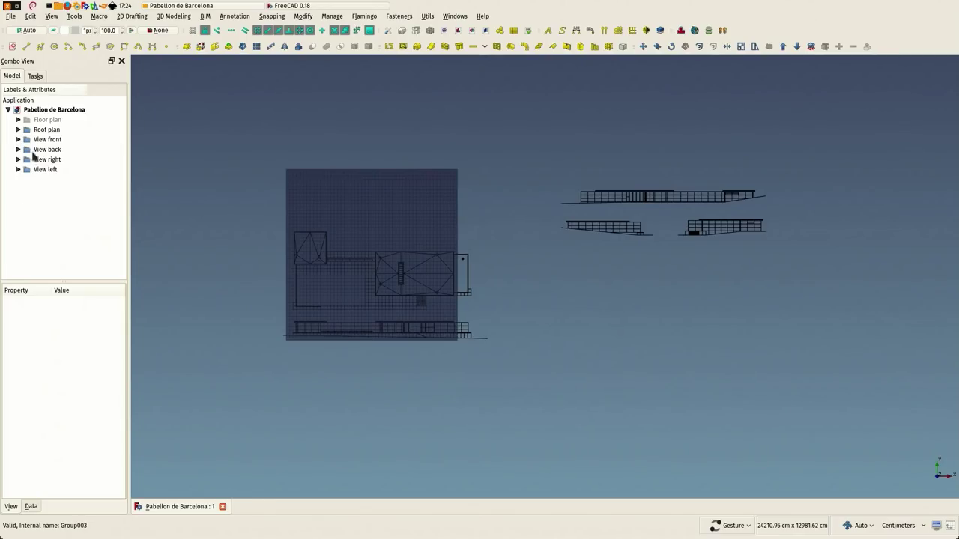
click(18, 150)
click(49, 161)
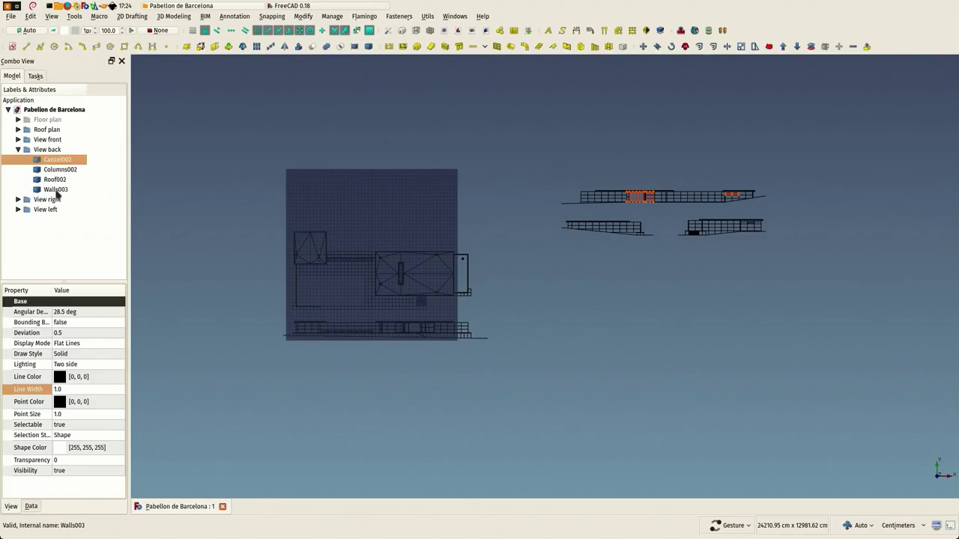
shift+click(55, 189)
scroll(687, 167, up, 2)
scroll(644, 187, up, 2)
Step: Rotate the back elevation 180 degrees
click(674, 46)
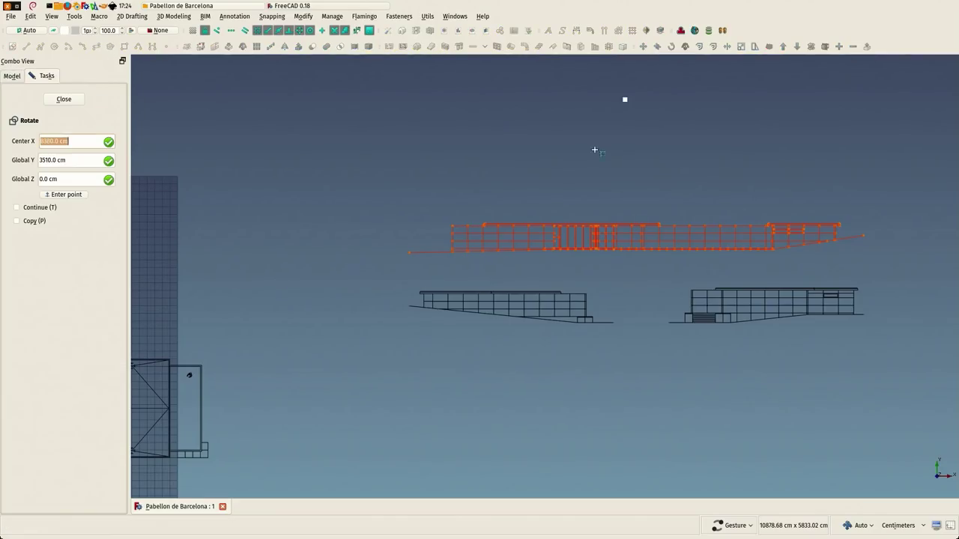
click(582, 197)
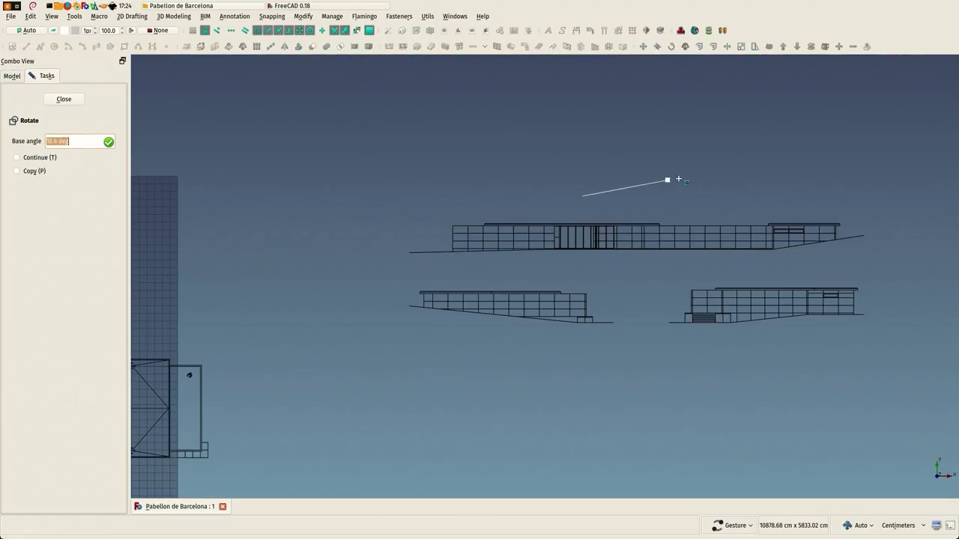
click(710, 201)
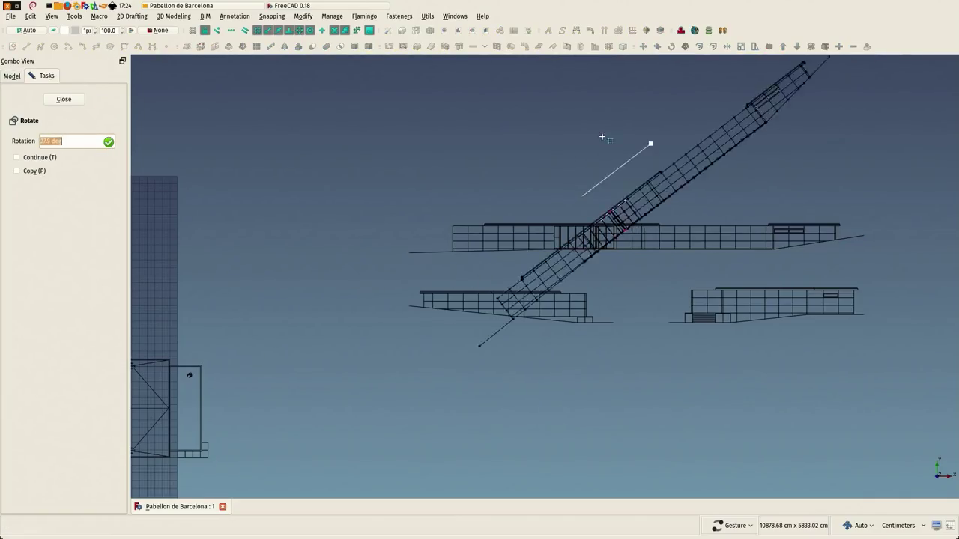
click(420, 194)
scroll(420, 191, down, 2)
scroll(383, 183, up, 3)
scroll(391, 185, up, 3)
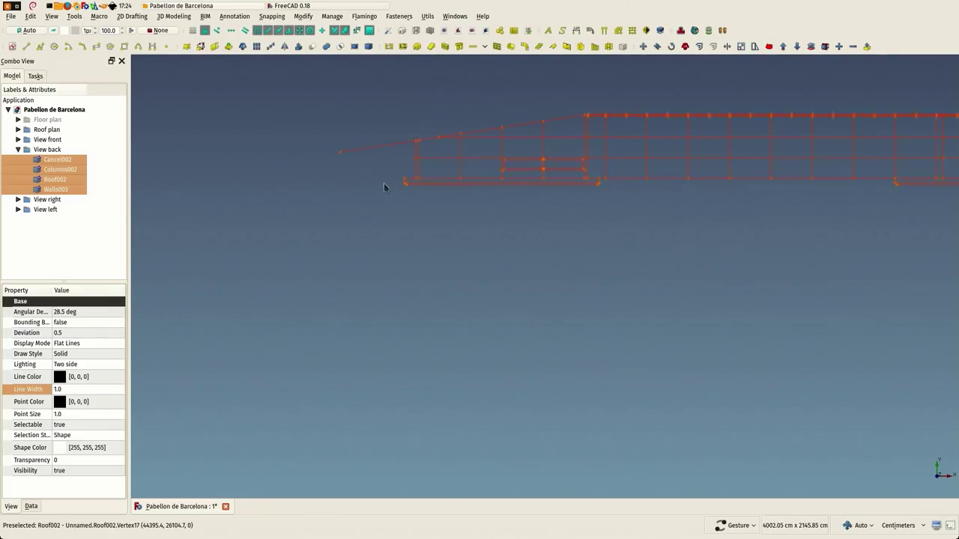
scroll(392, 184, up, 3)
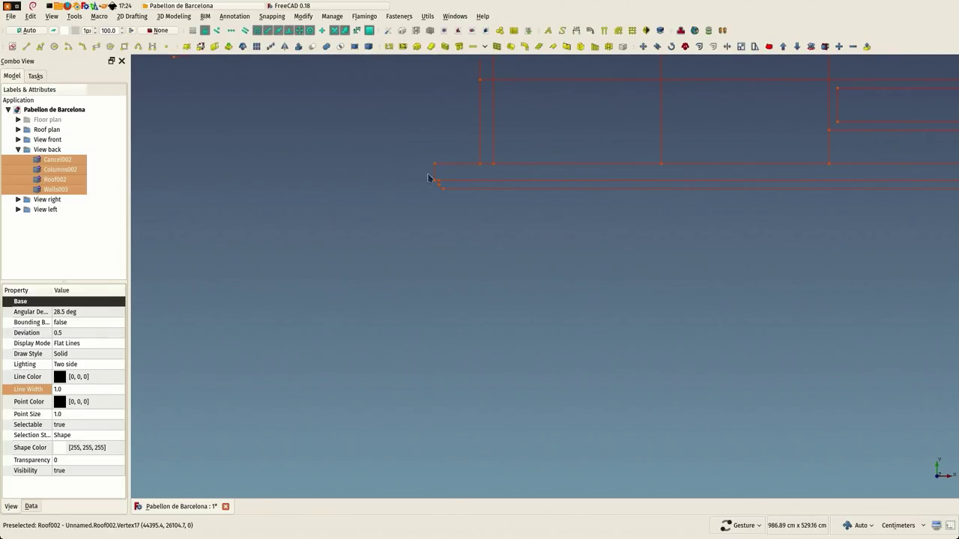
Step: Move the back elevation so its corner snaps to the plan's left corner
click(643, 47)
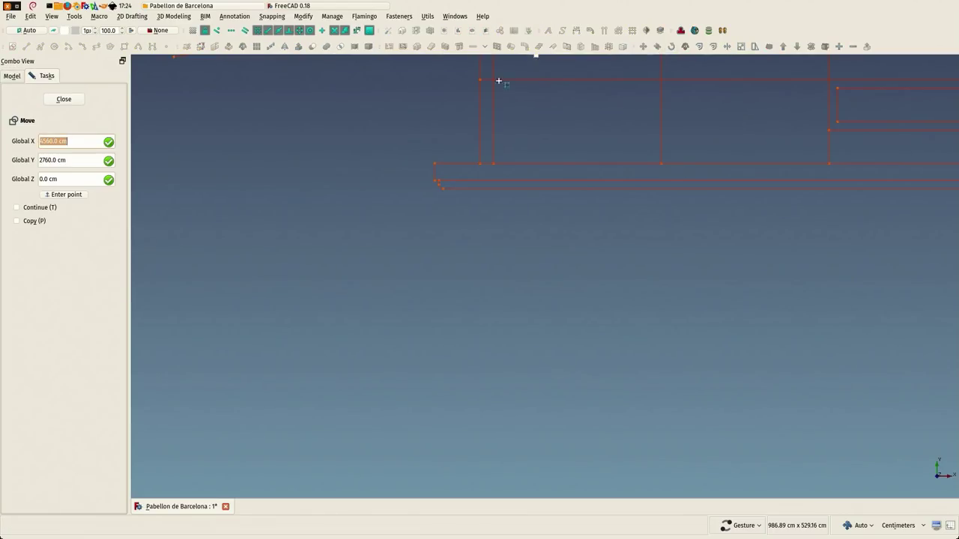
click(445, 163)
scroll(454, 122, down, 2)
scroll(452, 118, down, 3)
scroll(452, 118, down, 3)
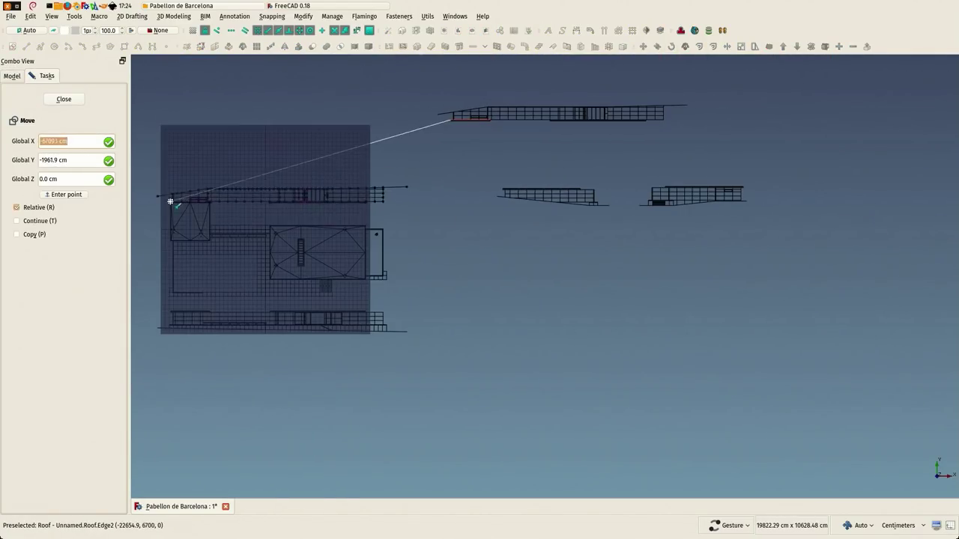
scroll(169, 199, up, 1)
scroll(167, 199, up, 1)
scroll(170, 208, up, 2)
scroll(165, 375, up, 2)
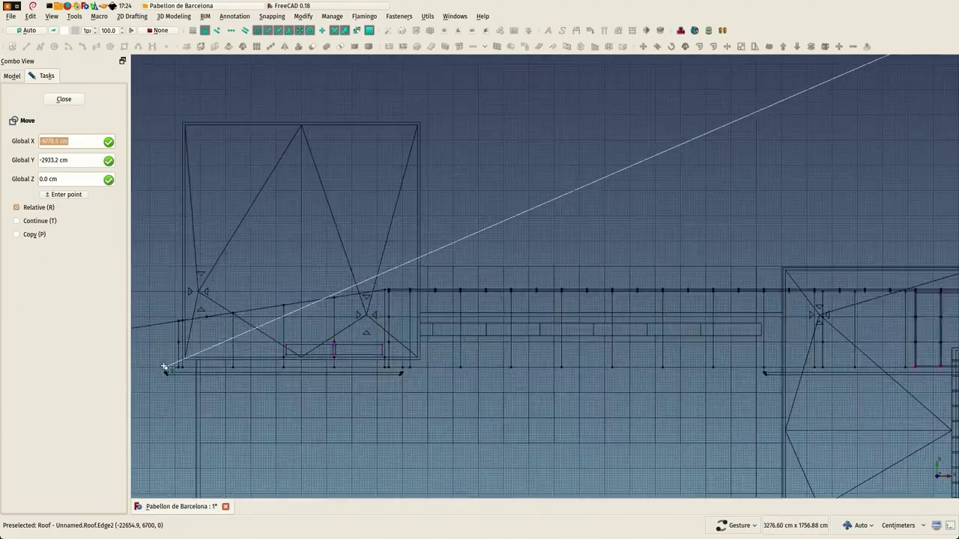
scroll(179, 365, up, 2)
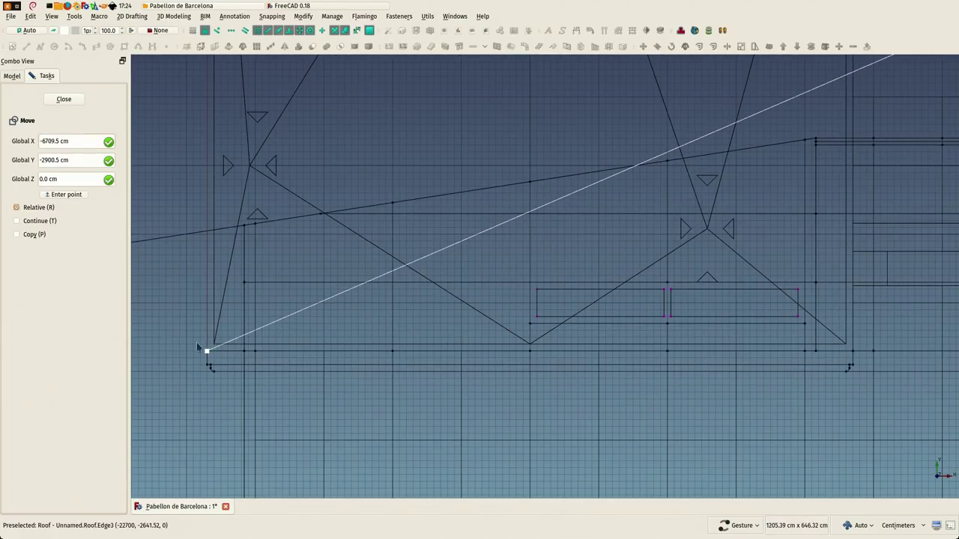
click(207, 348)
scroll(185, 352, down, 1)
scroll(190, 335, down, 1)
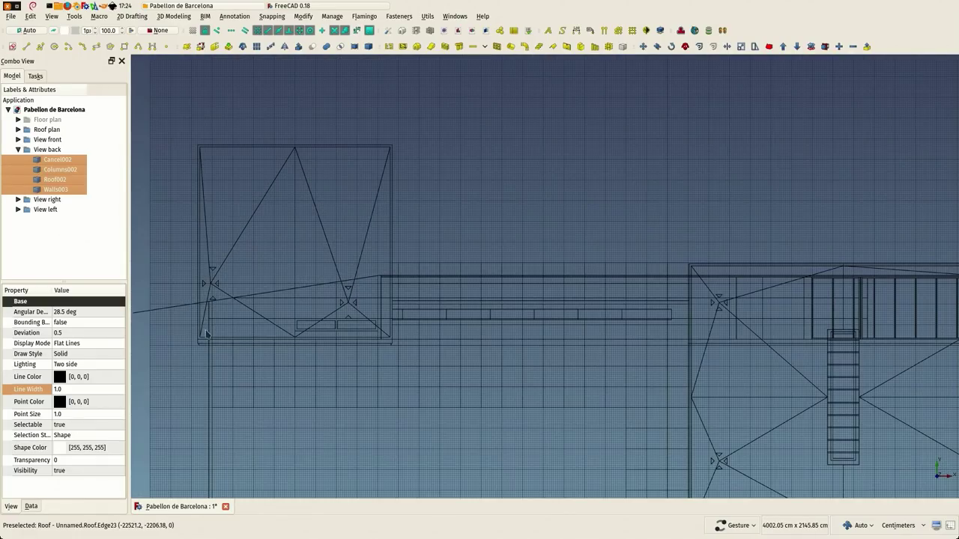
Step: Reselect the back elevation and move it up along the plan's top edge
click(56, 160)
shift+click(56, 190)
scroll(352, 341, up, 3)
scroll(569, 339, down, 5)
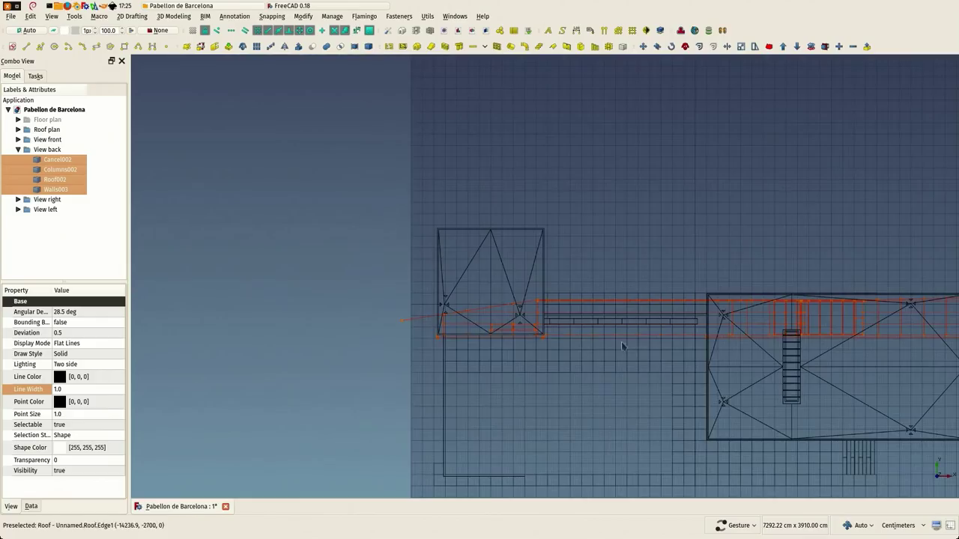
scroll(634, 340, up, 2)
scroll(634, 340, up, 1)
scroll(736, 350, up, 2)
scroll(646, 341, down, 3)
scroll(580, 349, down, 2)
scroll(751, 349, up, 1)
scroll(870, 344, up, 2)
scroll(815, 338, up, 2)
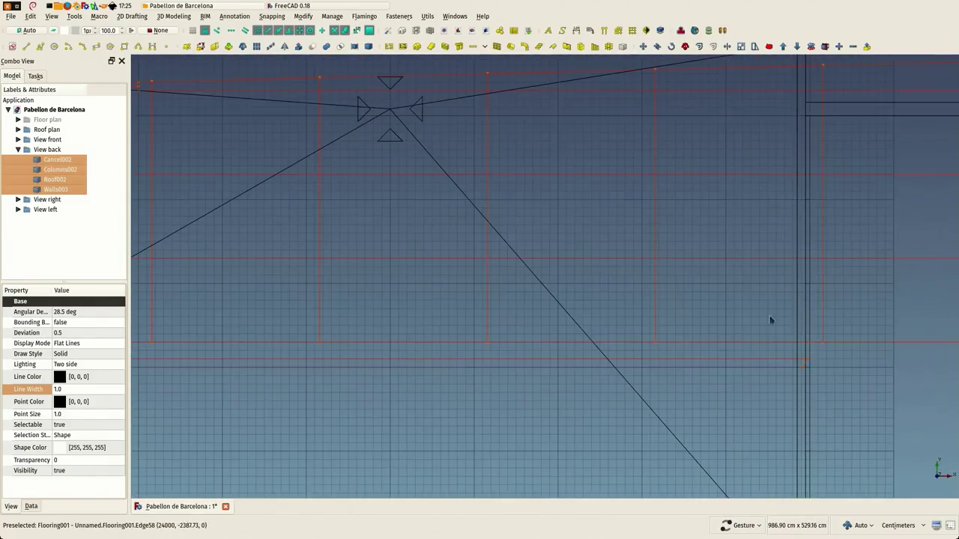
scroll(753, 346, down, 2)
scroll(774, 328, down, 3)
scroll(642, 294, down, 3)
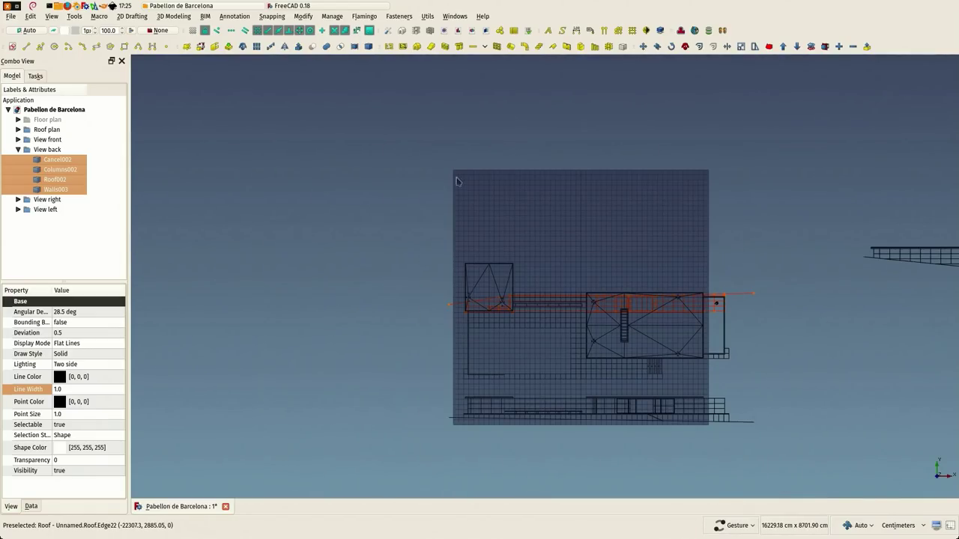
click(643, 47)
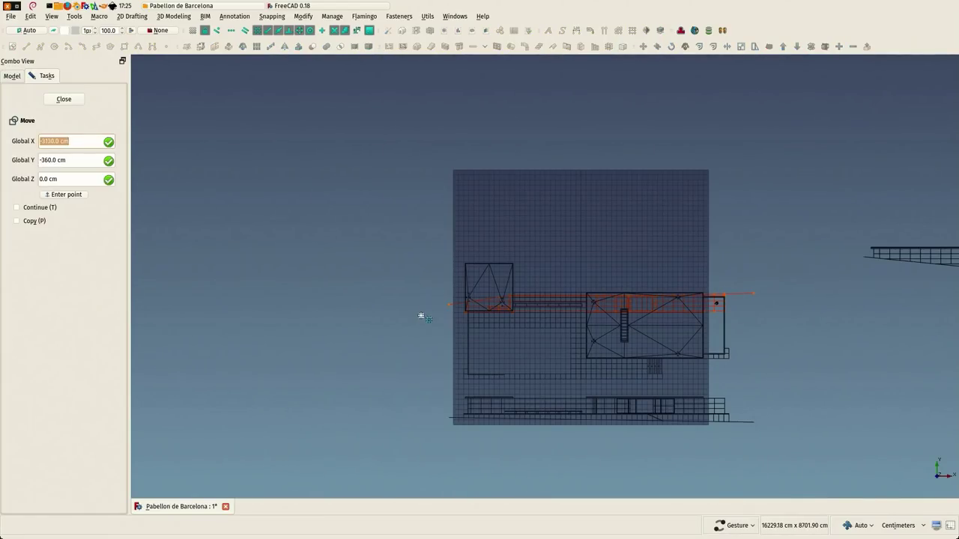
click(421, 316)
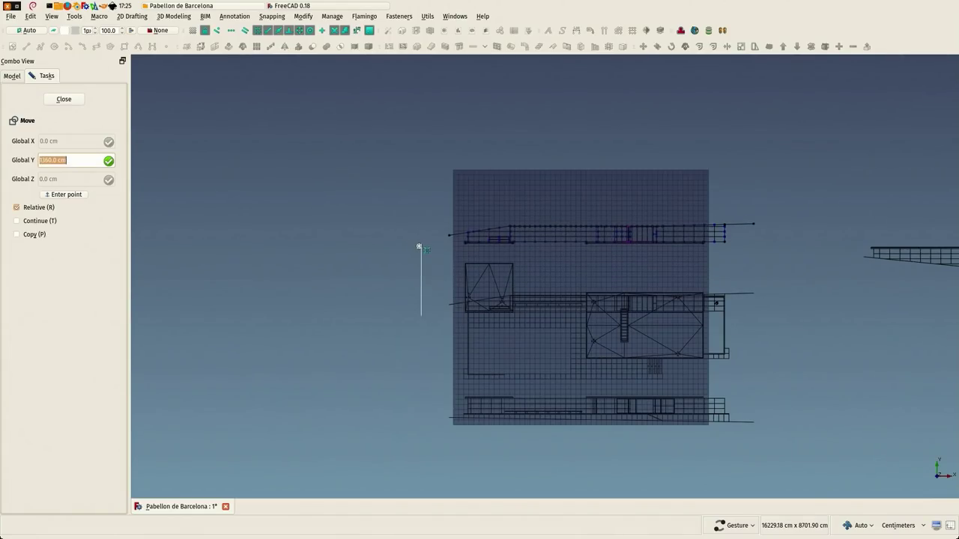
click(419, 247)
click(359, 242)
scroll(359, 242, down, 4)
scroll(599, 262, up, 4)
right_drag(517, 267, 697, 284)
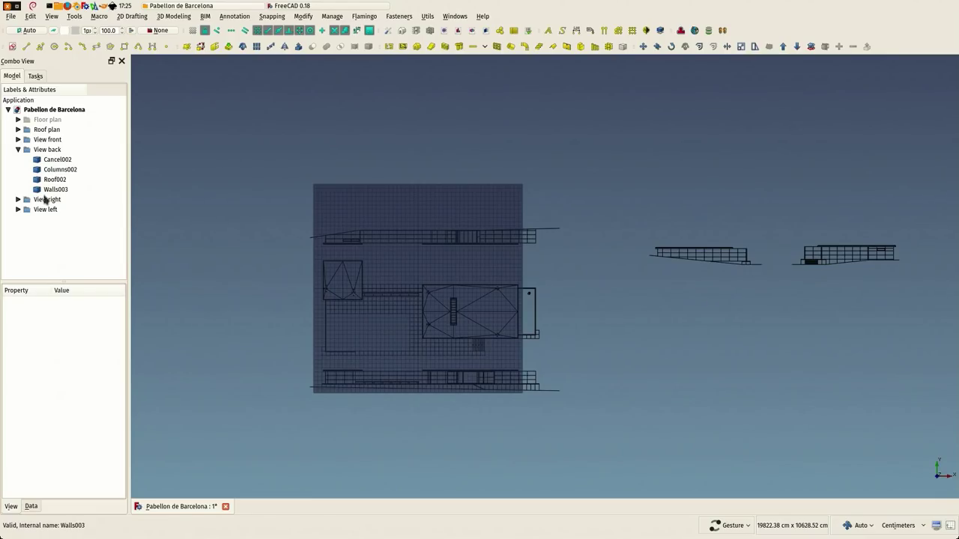
Step: Collapse View back and select the three View right elevation objects
click(18, 150)
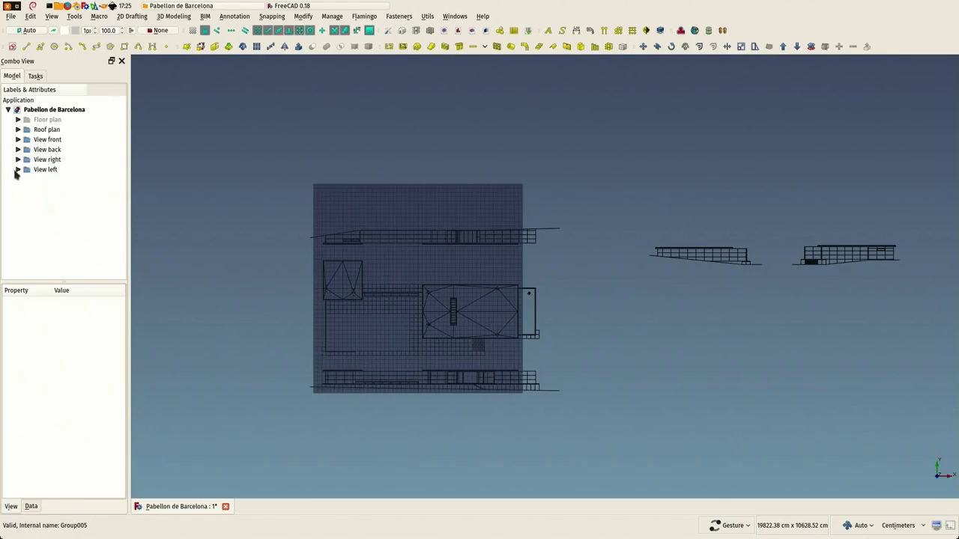
click(18, 160)
click(54, 169)
shift+click(54, 190)
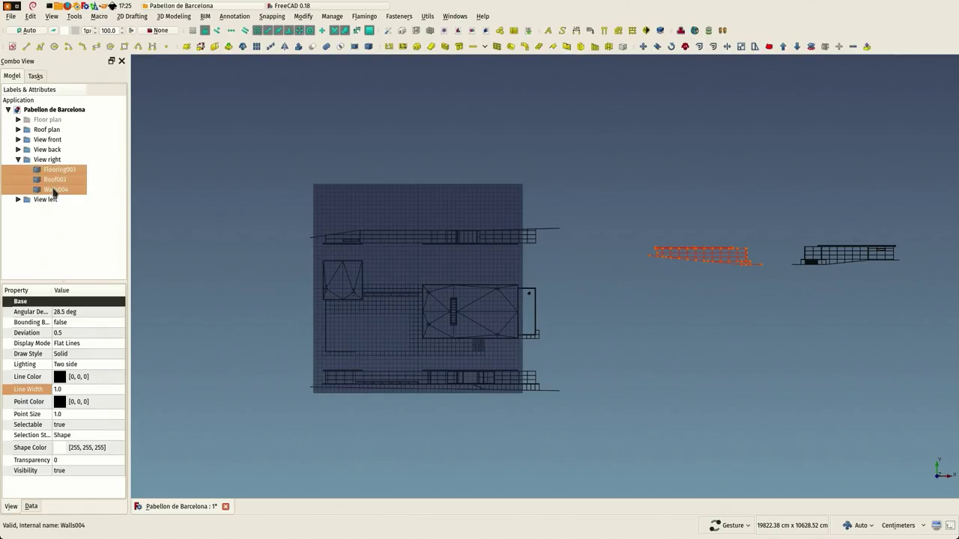
scroll(685, 274, up, 1)
scroll(685, 274, up, 1)
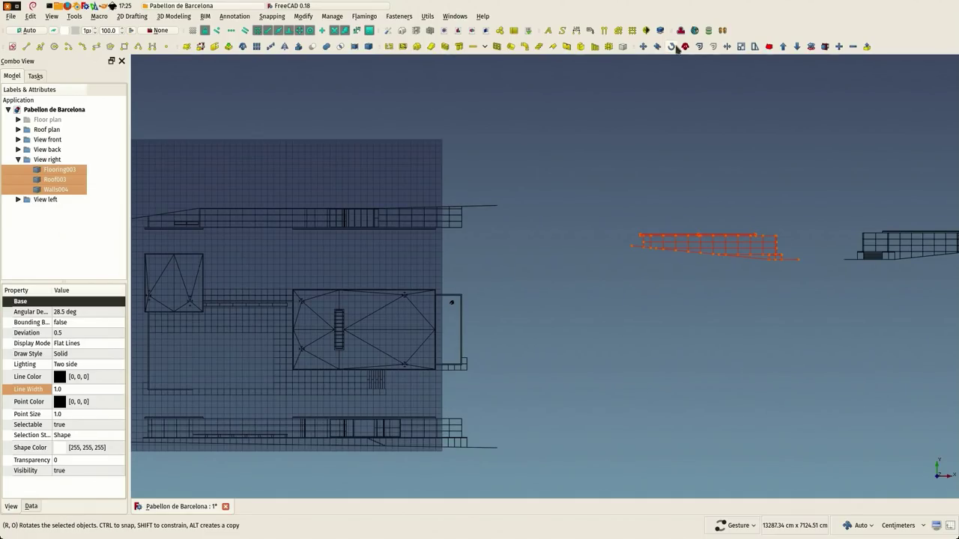
Step: Rotate the right elevation 270° about a picked centre point
click(672, 46)
click(695, 283)
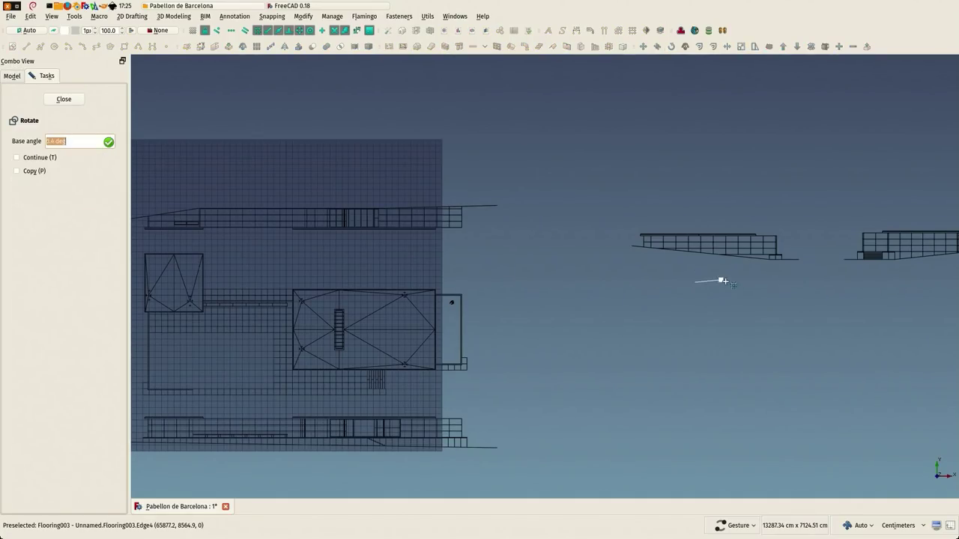
click(747, 289)
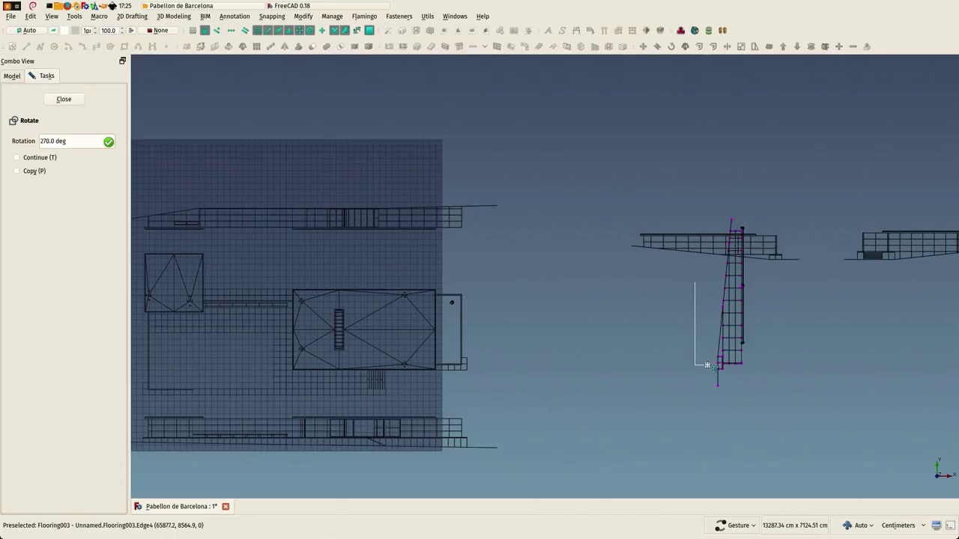
click(708, 365)
scroll(670, 260, down, 3)
scroll(710, 247, up, 5)
scroll(708, 207, down, 3)
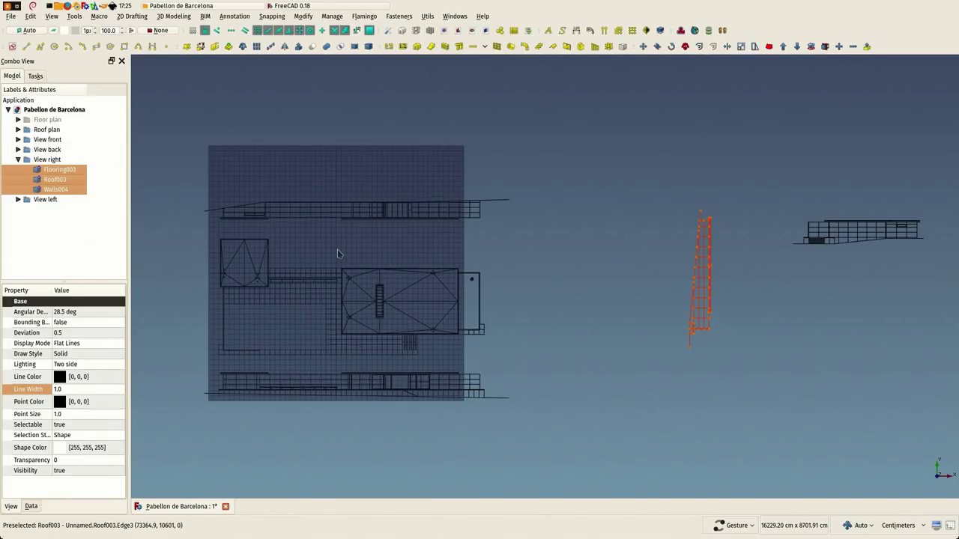
Step: Move the right elevation from its top corner onto the plan's corner
scroll(630, 228, up, 2)
scroll(711, 218, up, 3)
scroll(706, 220, up, 2)
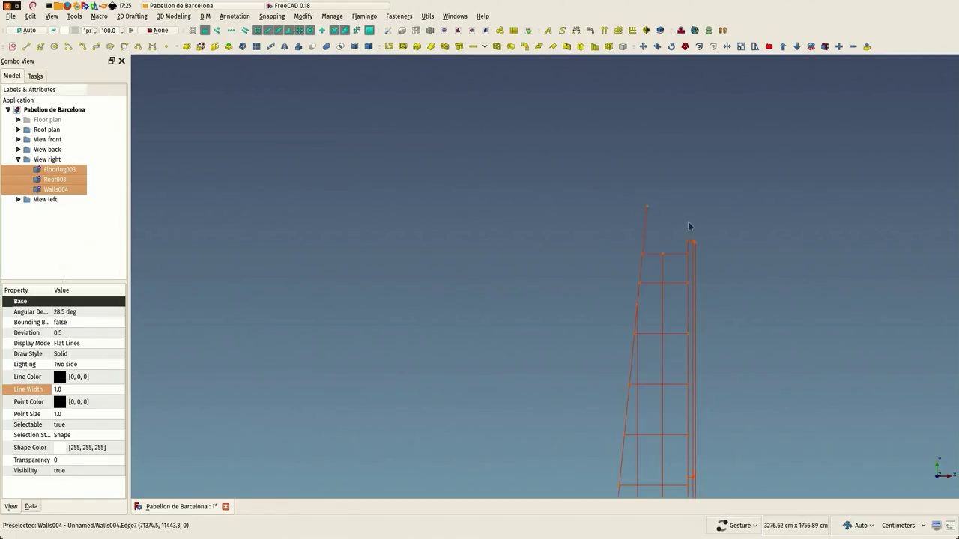
scroll(685, 268, up, 3)
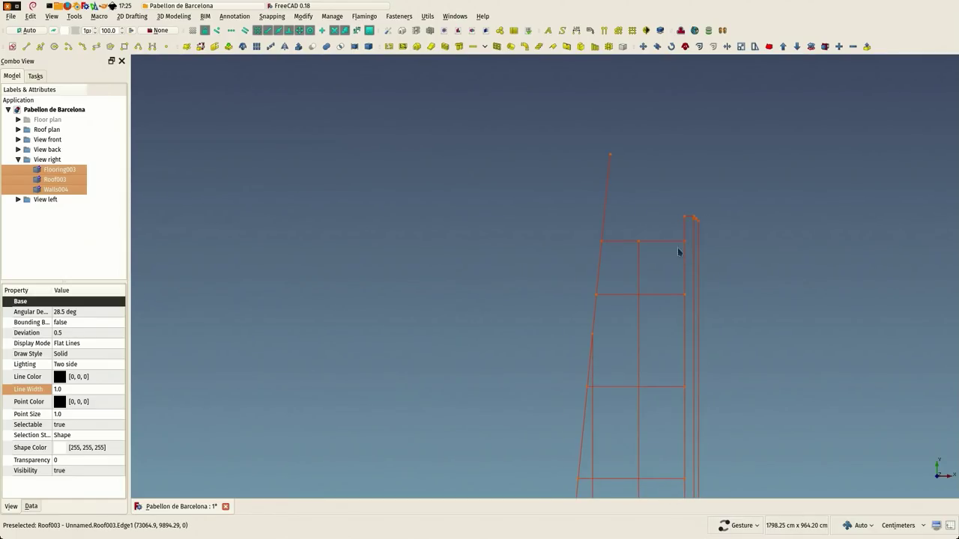
click(656, 46)
scroll(682, 224, up, 2)
click(689, 223)
scroll(779, 196, down, 10)
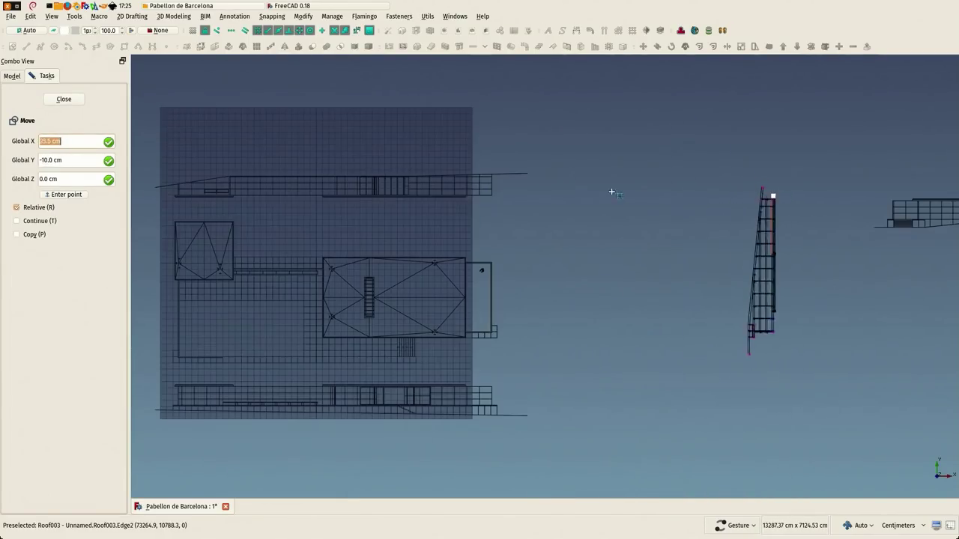
scroll(217, 236, up, 2)
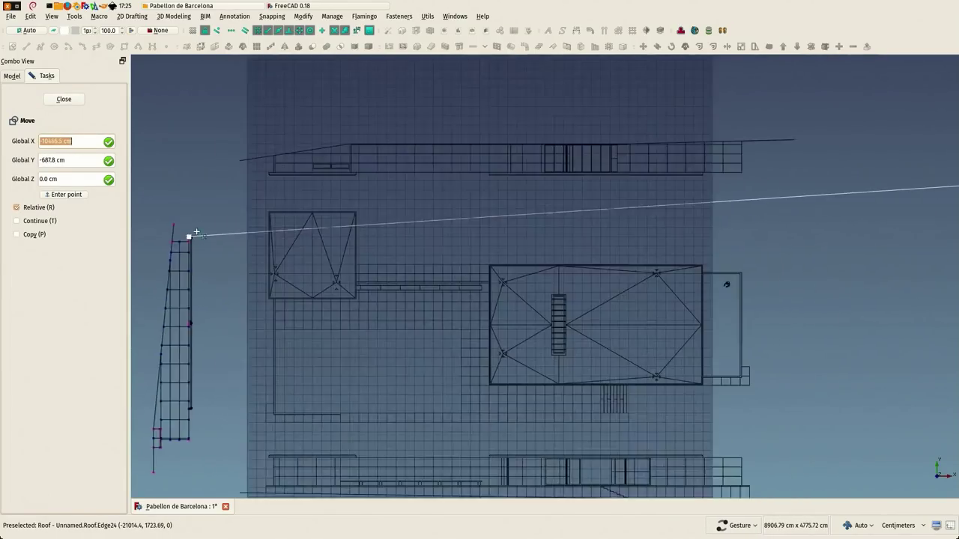
scroll(217, 225, up, 2)
scroll(248, 210, up, 2)
scroll(337, 191, up, 1)
scroll(349, 202, up, 2)
scroll(406, 201, up, 1)
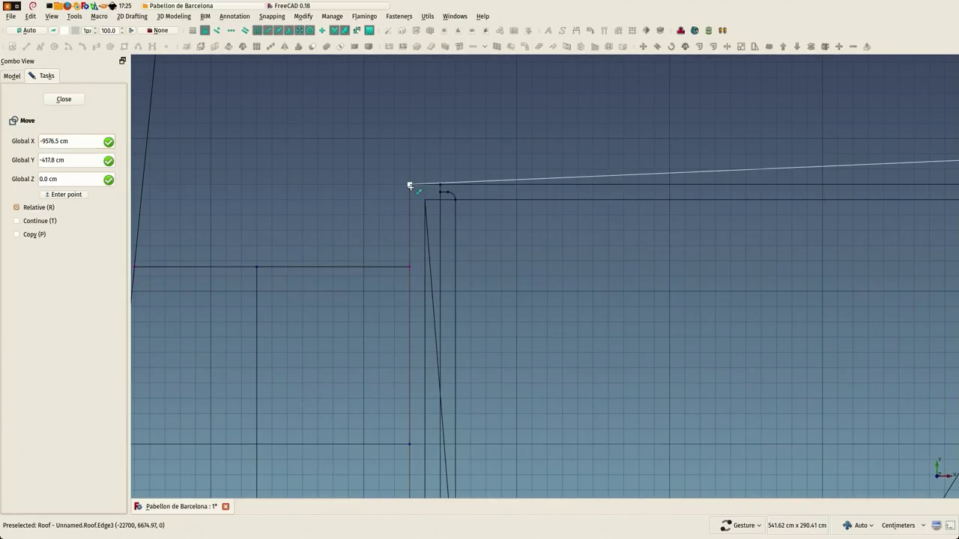
click(411, 191)
scroll(413, 152, down, 2)
scroll(413, 152, down, 3)
scroll(311, 204, down, 2)
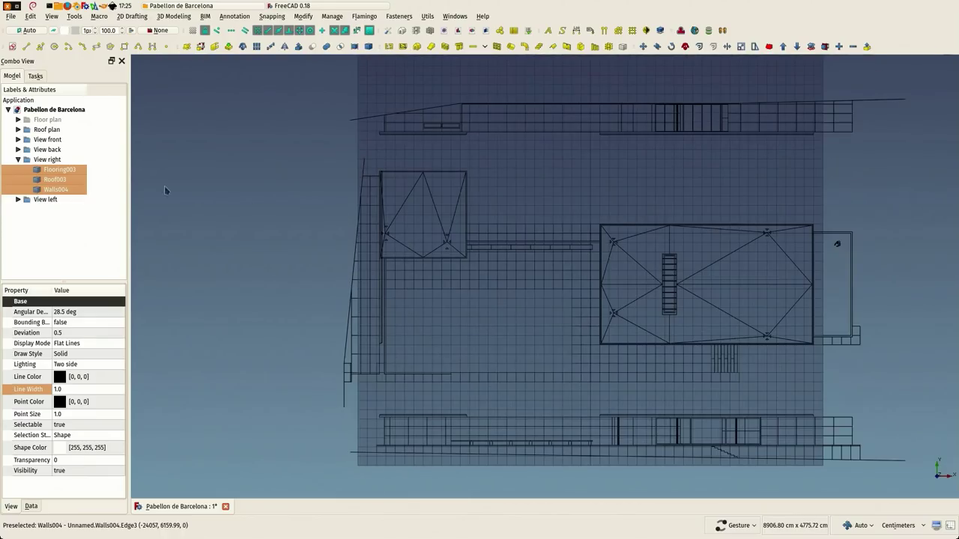
Step: Reselect the three right elevation parts and shift them left, clear of the plan
click(60, 170)
shift+click(55, 189)
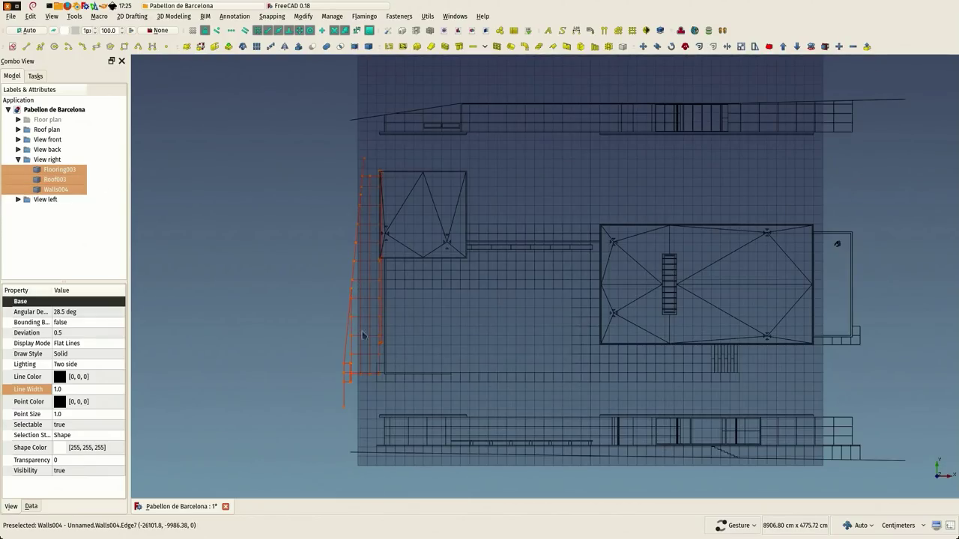
scroll(375, 242, up, 4)
scroll(366, 145, up, 3)
scroll(342, 197, up, 3)
scroll(381, 152, up, 2)
scroll(428, 238, down, 3)
scroll(428, 237, down, 4)
scroll(427, 240, down, 3)
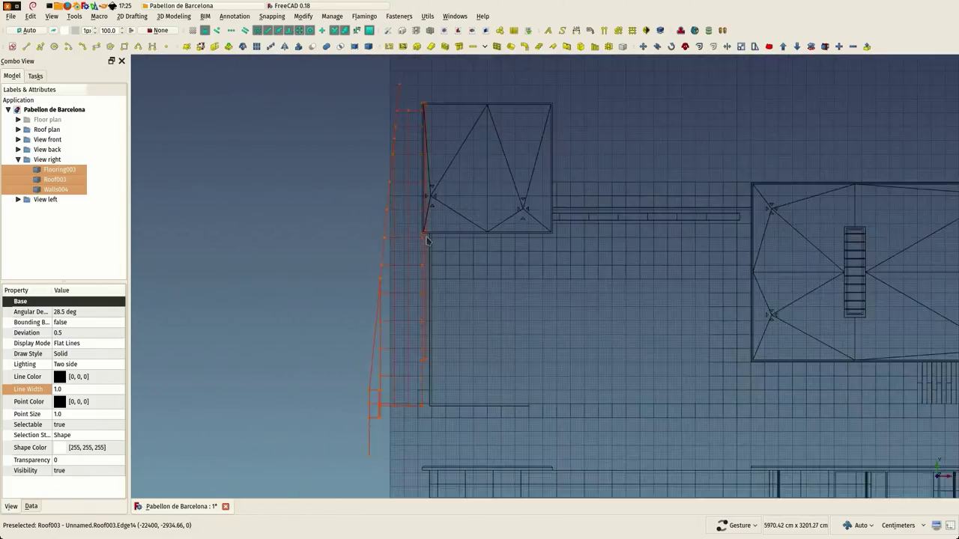
scroll(428, 239, down, 2)
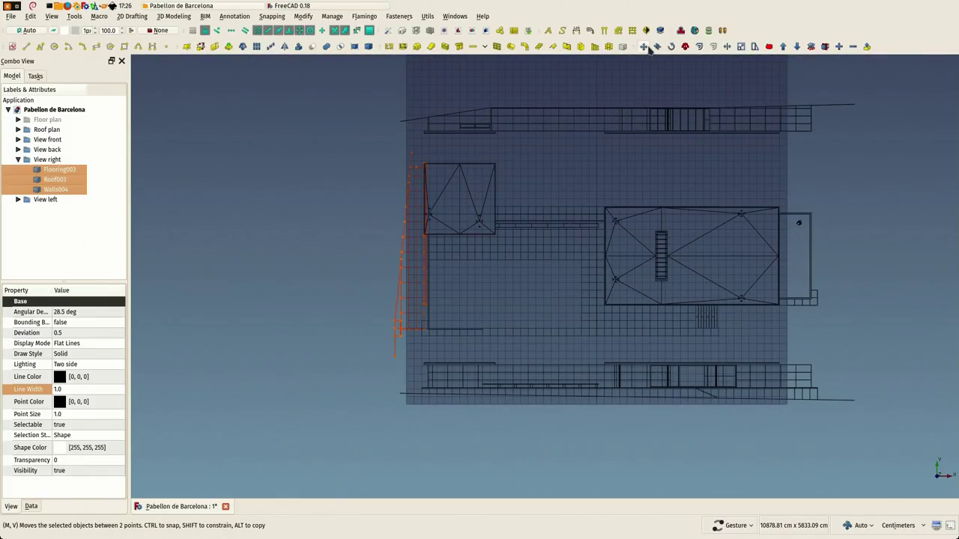
key(m)
key(v)
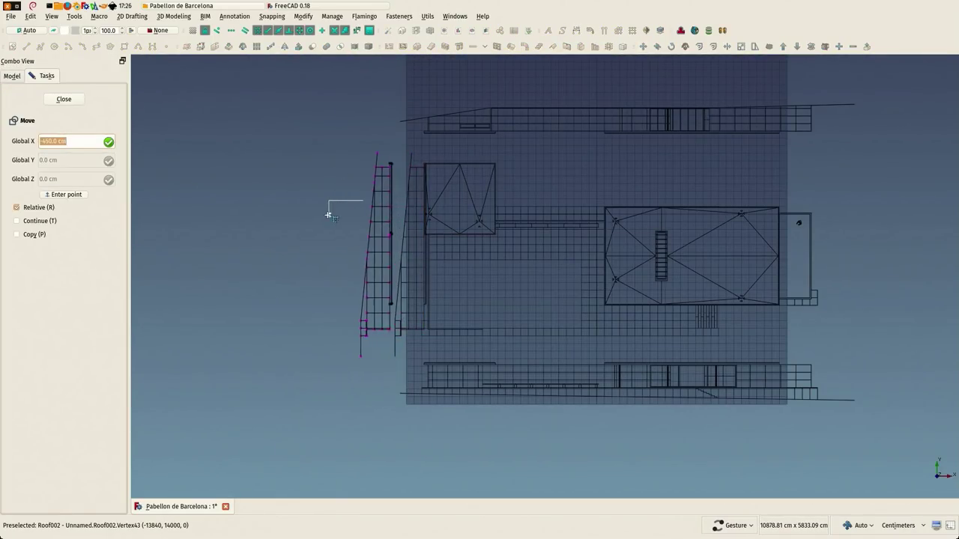
click(318, 219)
click(297, 204)
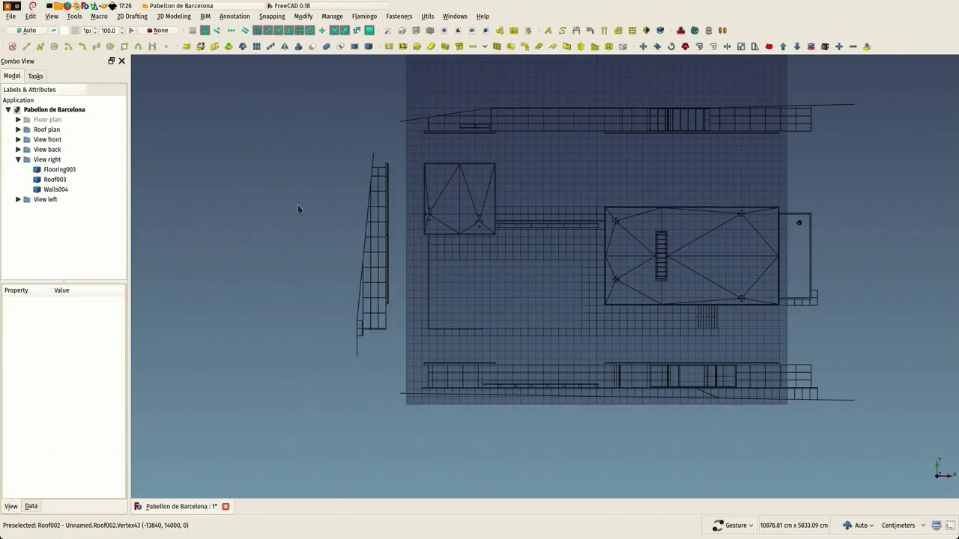
scroll(297, 204, down, 5)
scroll(529, 178, up, 3)
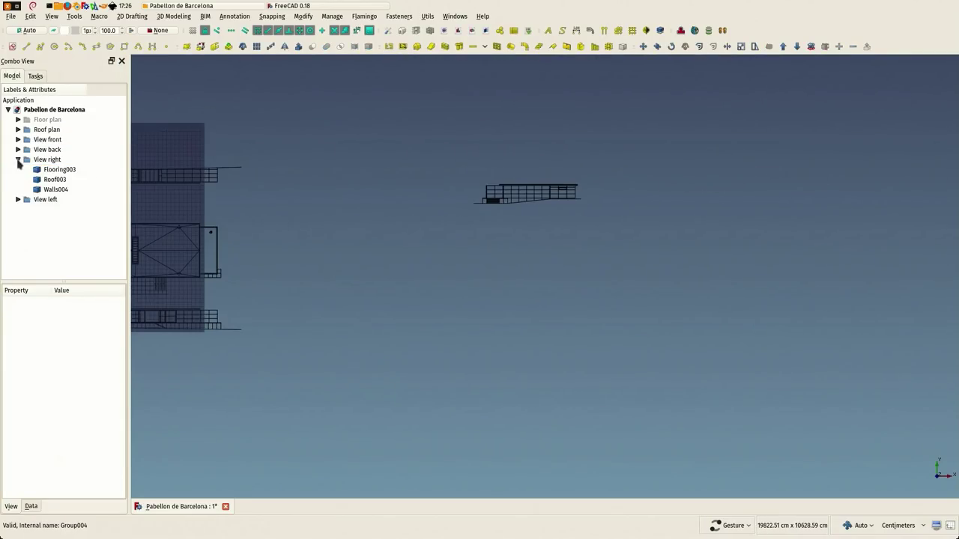
Step: Collapse View right and select all four View left objects
click(18, 161)
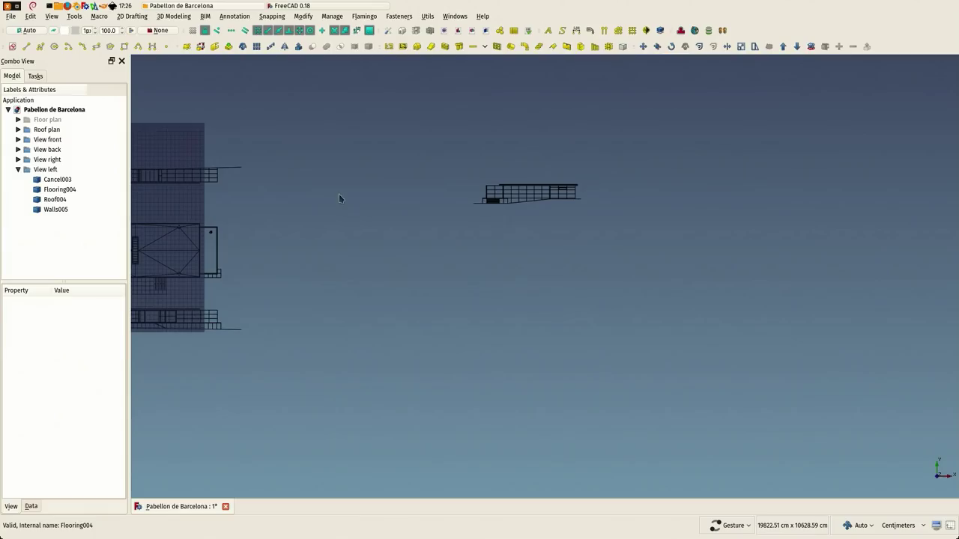
click(60, 181)
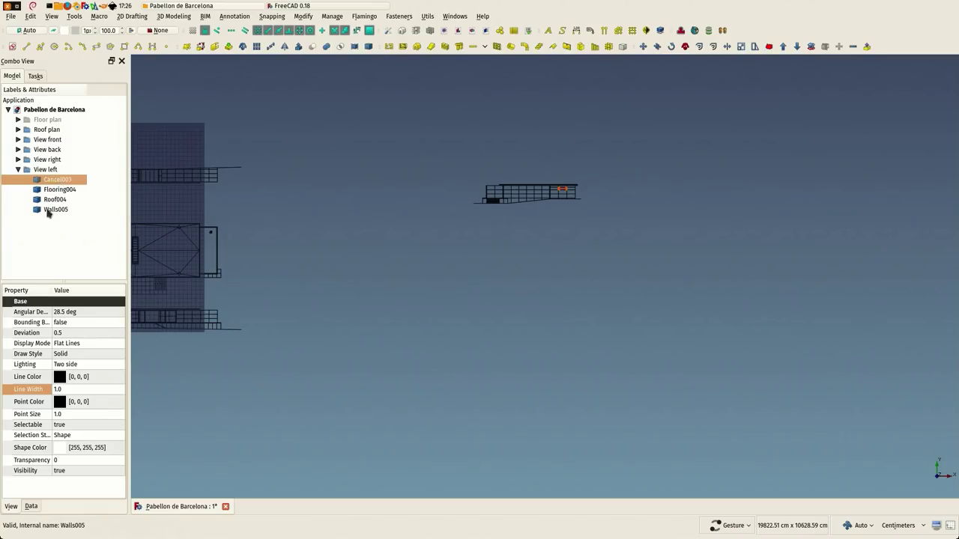
shift+click(45, 209)
scroll(512, 175, up, 3)
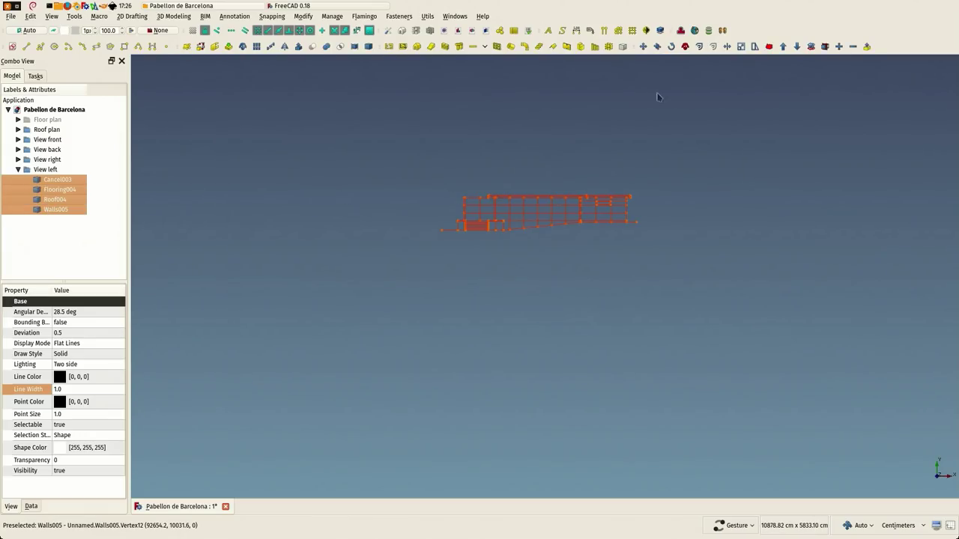
Step: Rotate the left elevation 90° so it stands upright
click(672, 47)
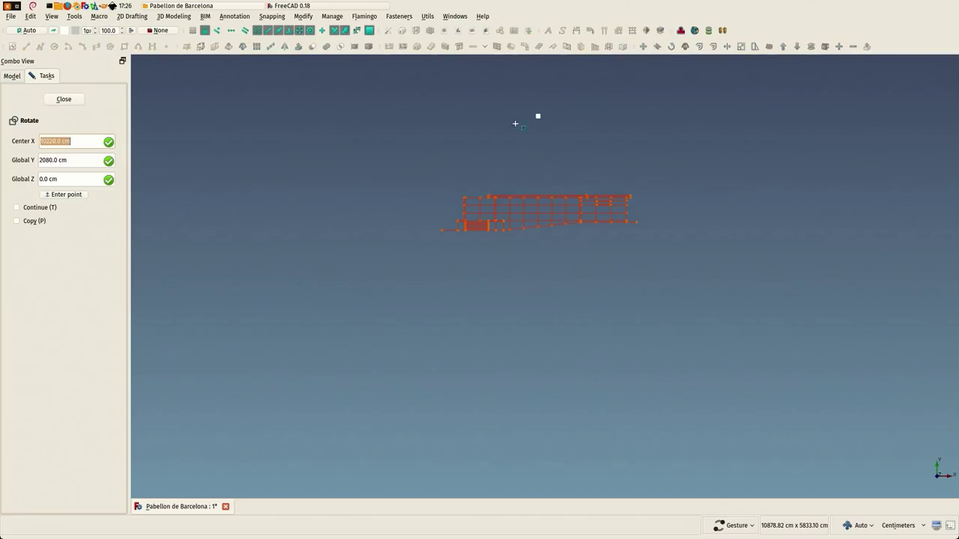
click(504, 166)
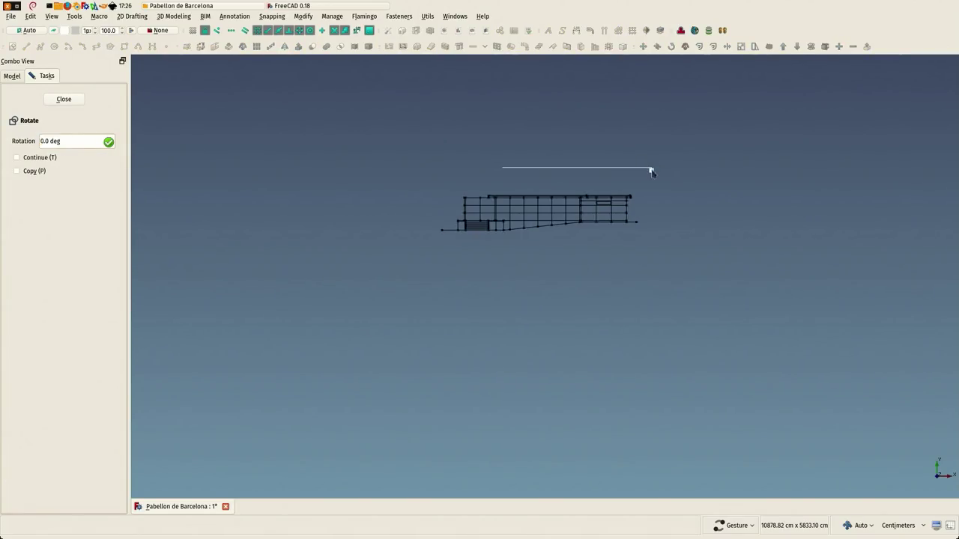
click(500, 84)
scroll(509, 165, down, 4)
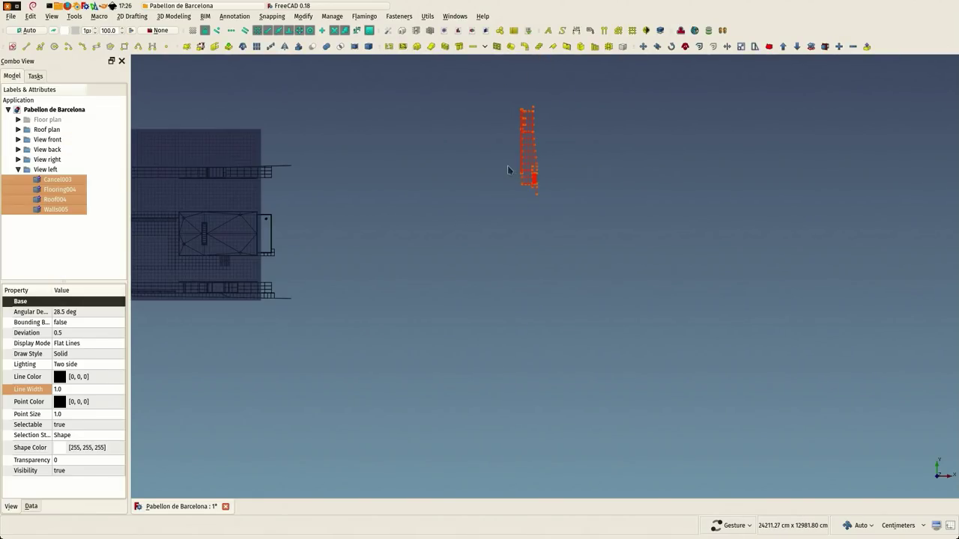
scroll(524, 112, up, 2)
scroll(554, 146, up, 2)
scroll(556, 168, up, 2)
scroll(549, 182, up, 2)
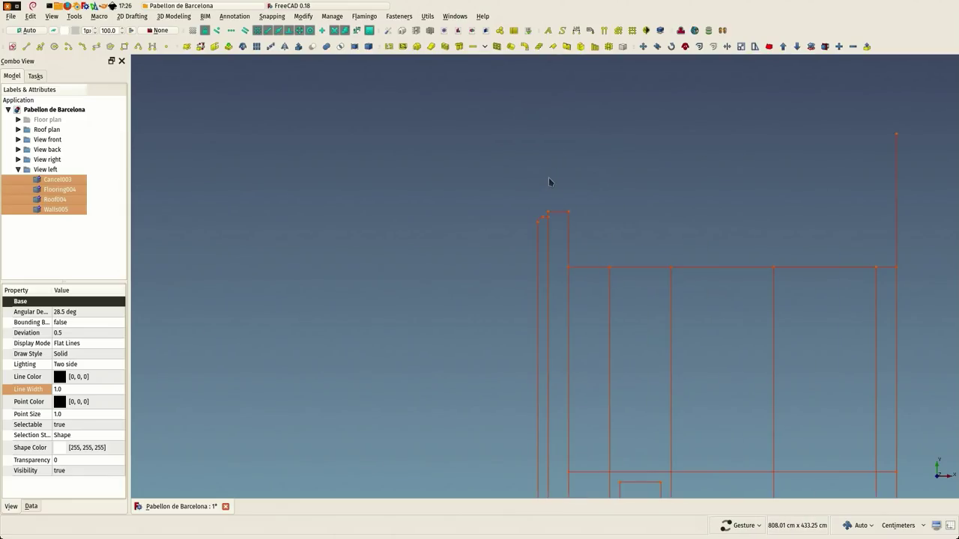
Step: Move the left elevation from its top corner onto the plan's roof corner
click(643, 46)
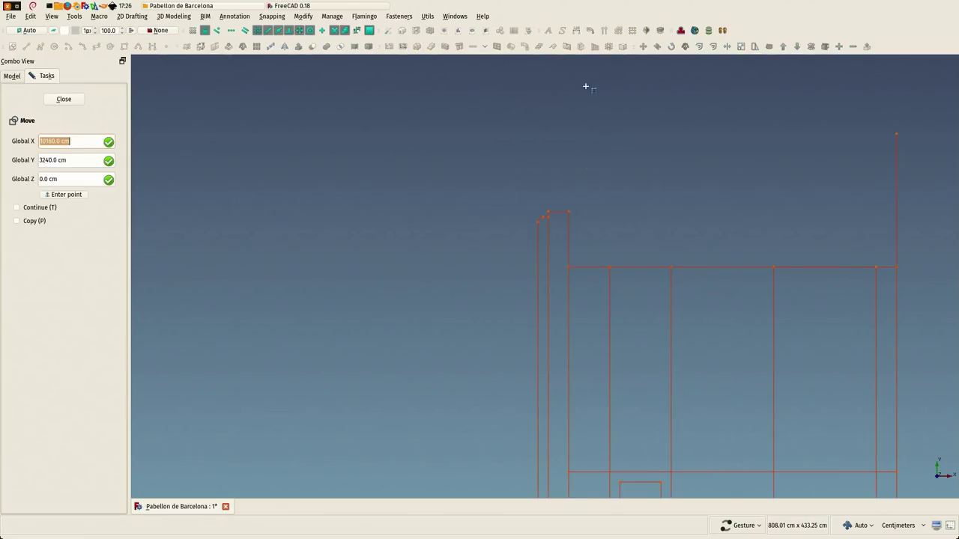
click(567, 217)
scroll(683, 165, down, 3)
scroll(682, 157, down, 3)
scroll(684, 159, down, 3)
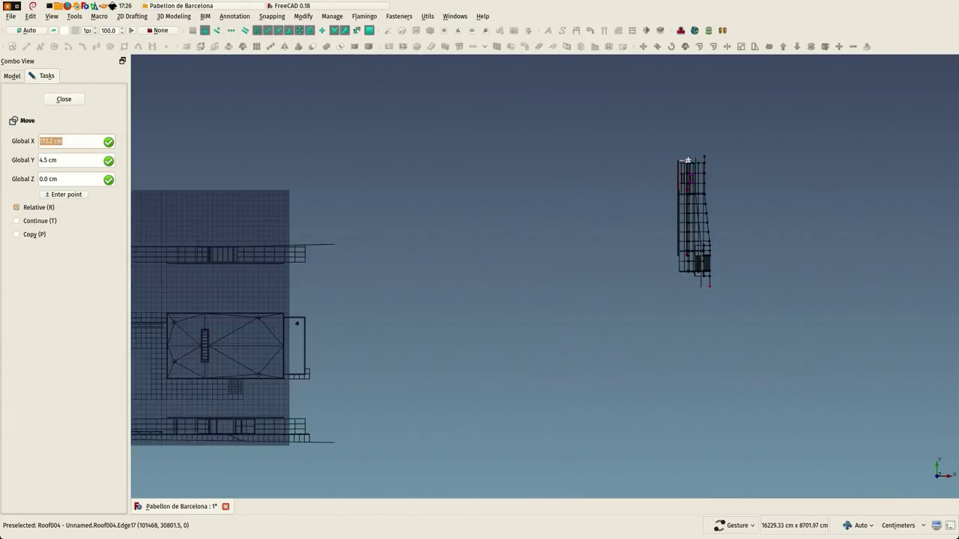
scroll(644, 194, down, 2)
scroll(371, 246, up, 3)
scroll(339, 254, up, 2)
scroll(340, 254, up, 2)
scroll(338, 246, up, 2)
scroll(337, 242, up, 2)
scroll(338, 242, up, 2)
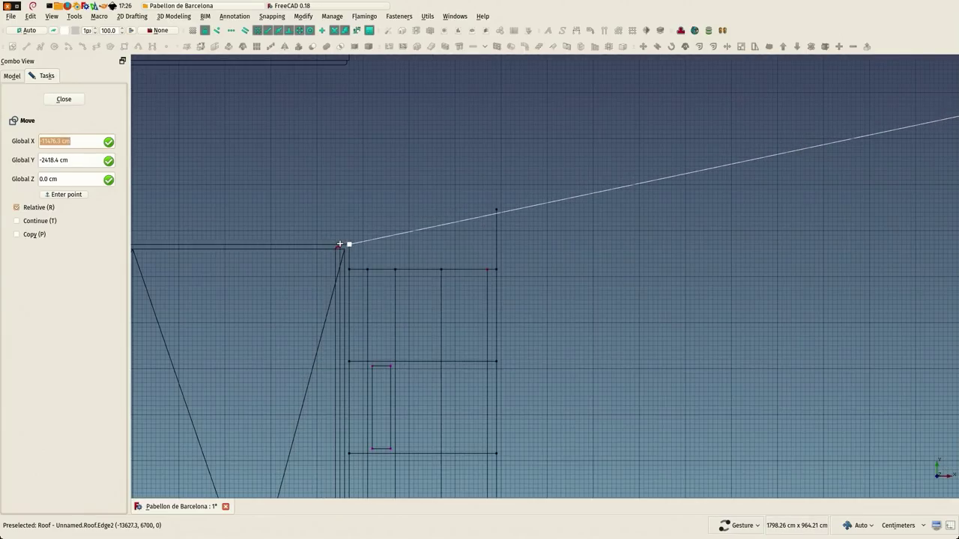
click(348, 246)
scroll(456, 146, down, 3)
scroll(463, 157, down, 2)
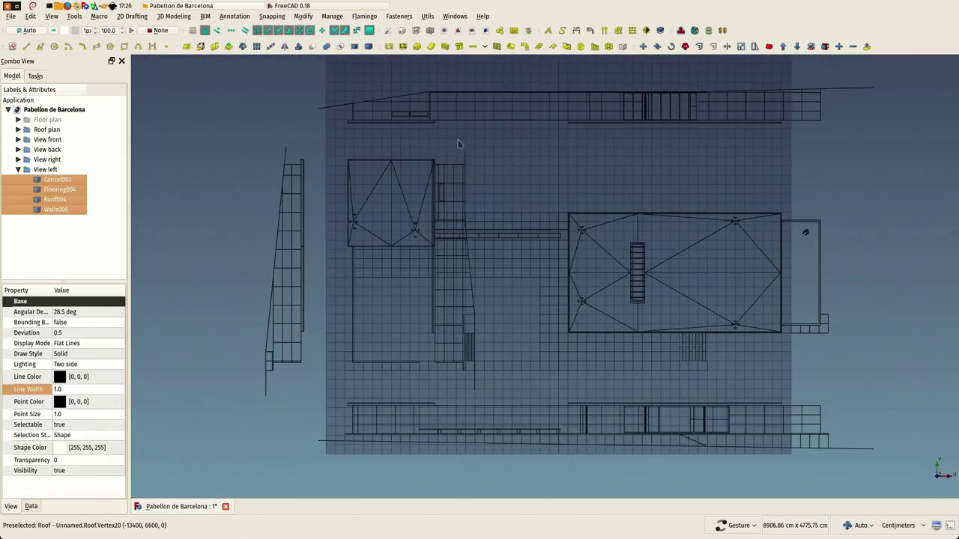
scroll(459, 167, up, 1)
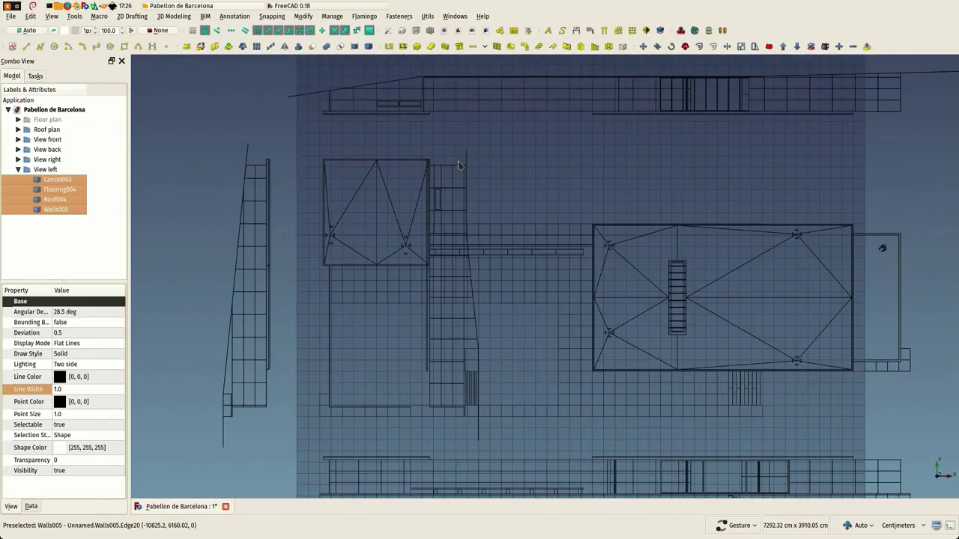
Step: Shift the left elevation again to sit just beyond the plan's right edge
click(643, 46)
click(496, 162)
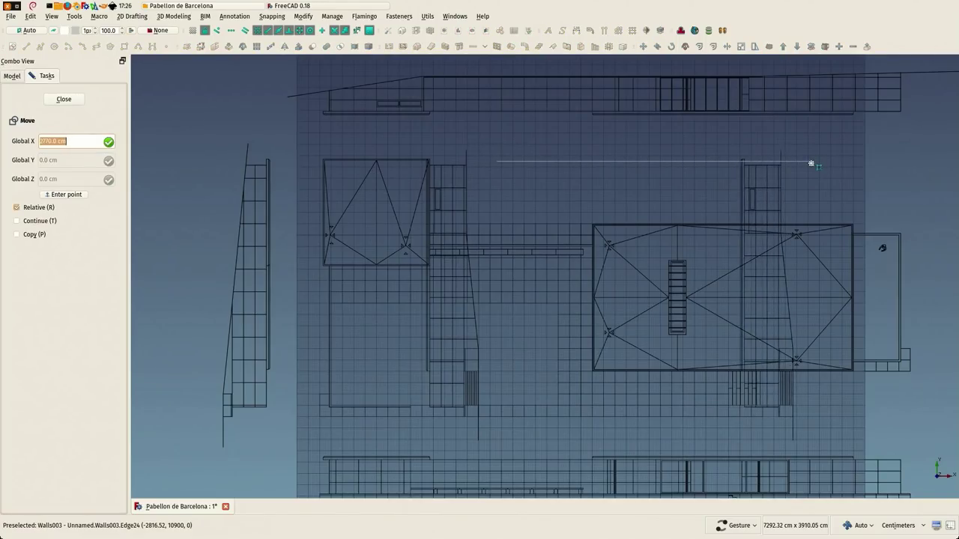
click(840, 166)
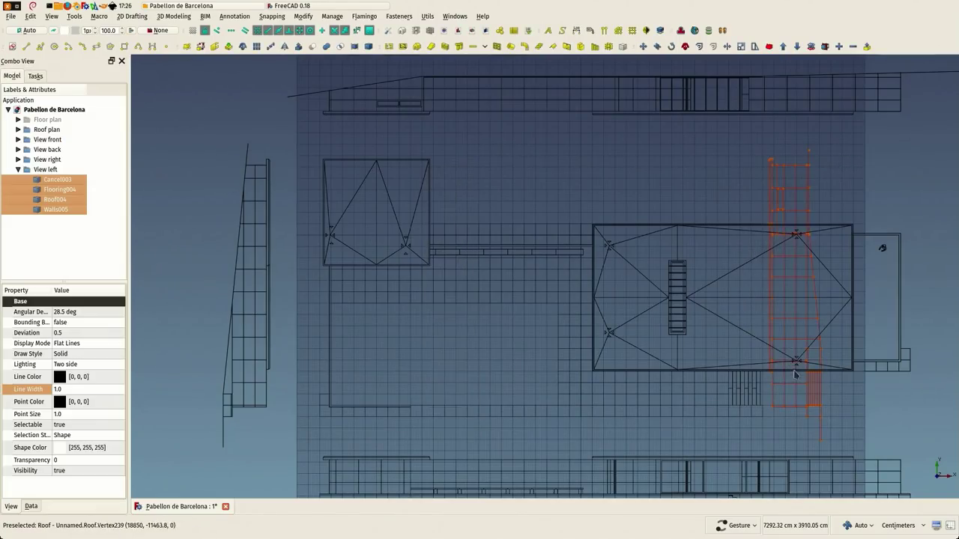
scroll(741, 368, up, 1)
scroll(730, 392, up, 3)
scroll(736, 361, up, 2)
scroll(744, 347, up, 2)
scroll(744, 347, down, 3)
scroll(743, 329, down, 2)
scroll(746, 164, up, 4)
scroll(759, 187, up, 2)
scroll(742, 191, down, 1)
scroll(706, 200, down, 2)
scroll(712, 191, down, 2)
scroll(719, 175, down, 1)
scroll(718, 175, up, 1)
scroll(711, 179, up, 2)
key(m)
key(v)
click(693, 184)
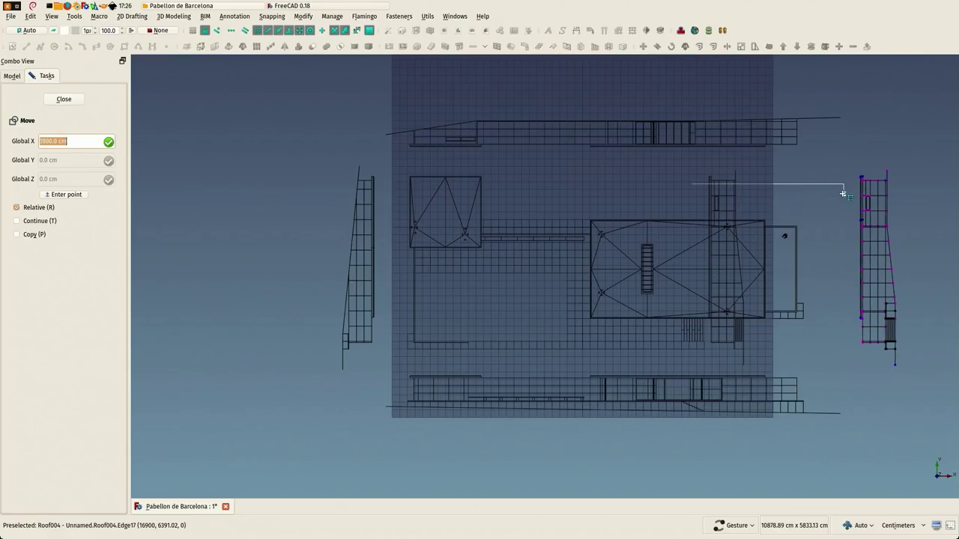
click(836, 195)
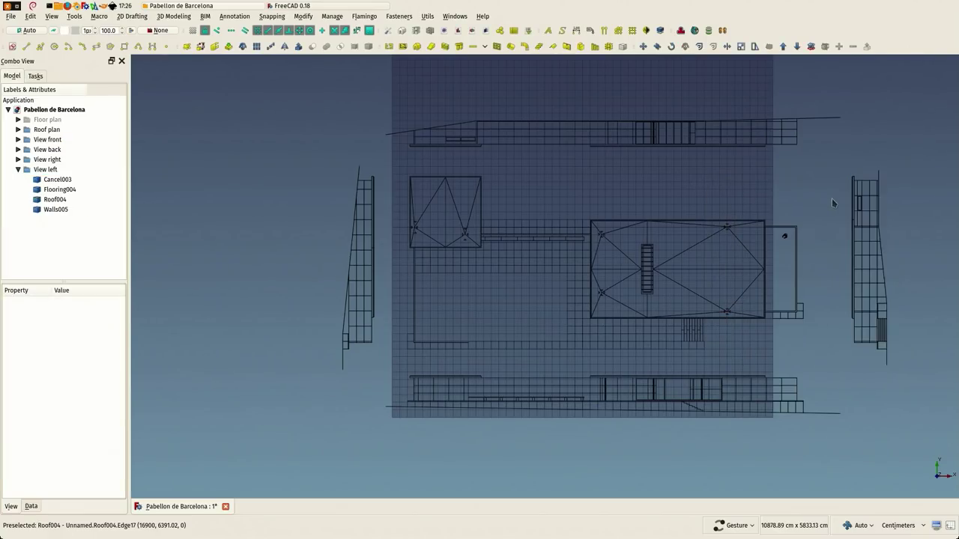
Step: Re-centre the drawings and save the project
right_drag(832, 198, 750, 228)
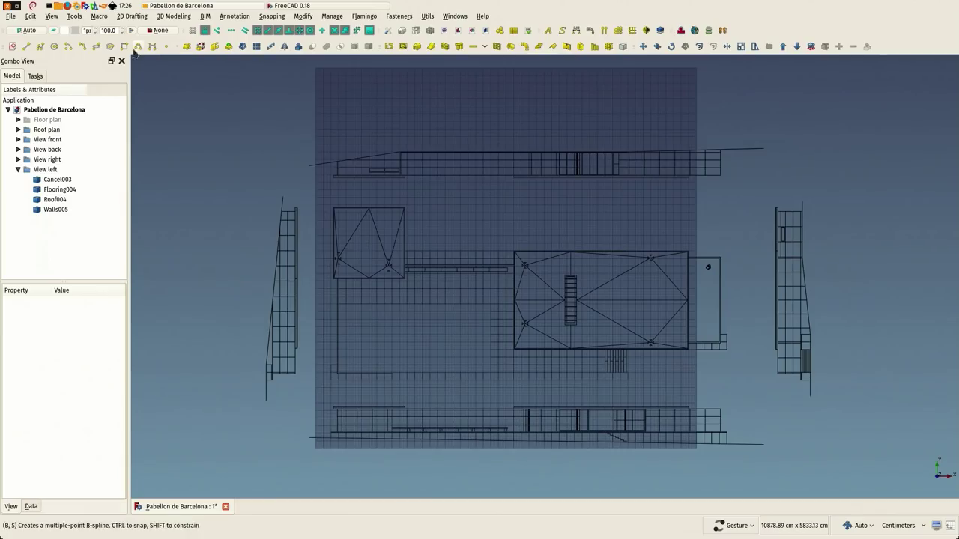
click(8, 16)
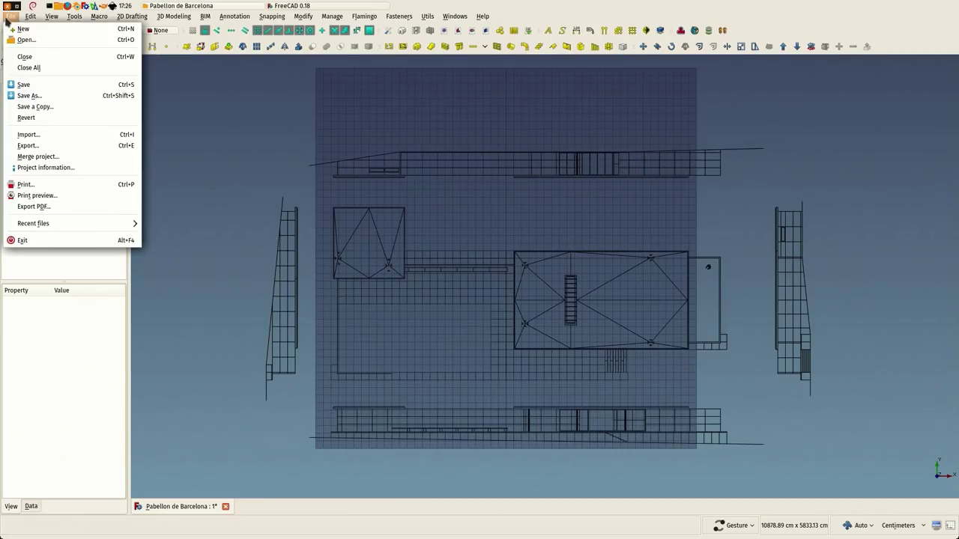
click(24, 85)
Step: Show the Floor plan drawing, hide the Roof plan group, and collapse View left
click(40, 121)
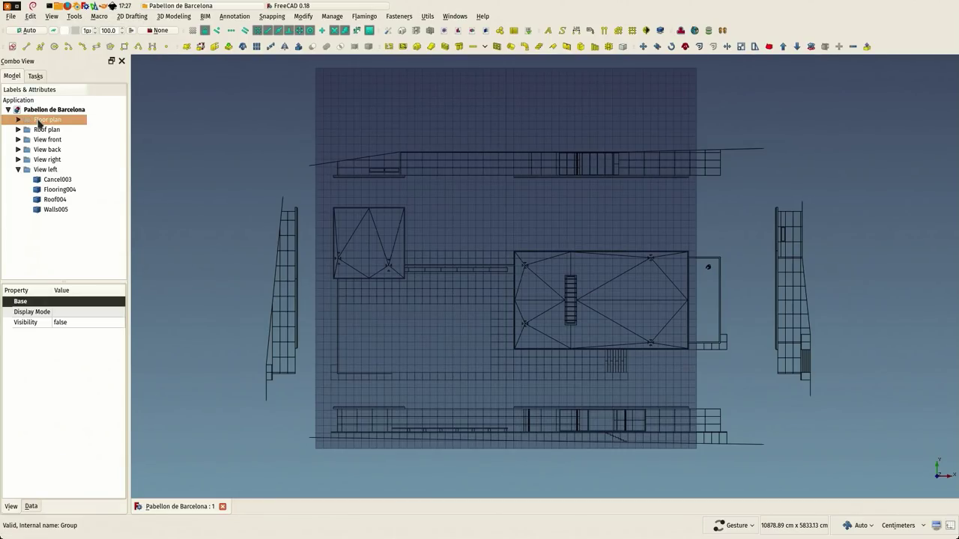
key(space)
right_click(43, 130)
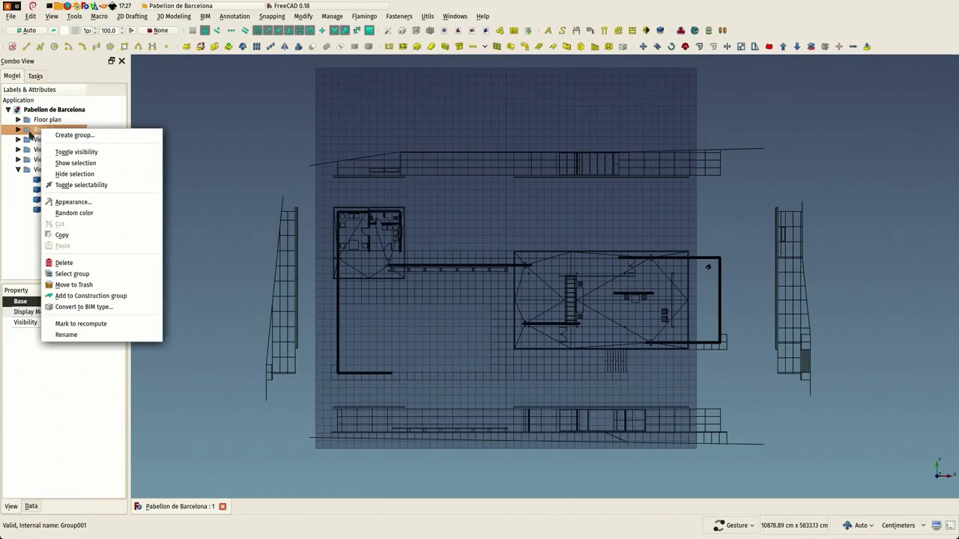
click(69, 186)
right_click(48, 129)
click(69, 186)
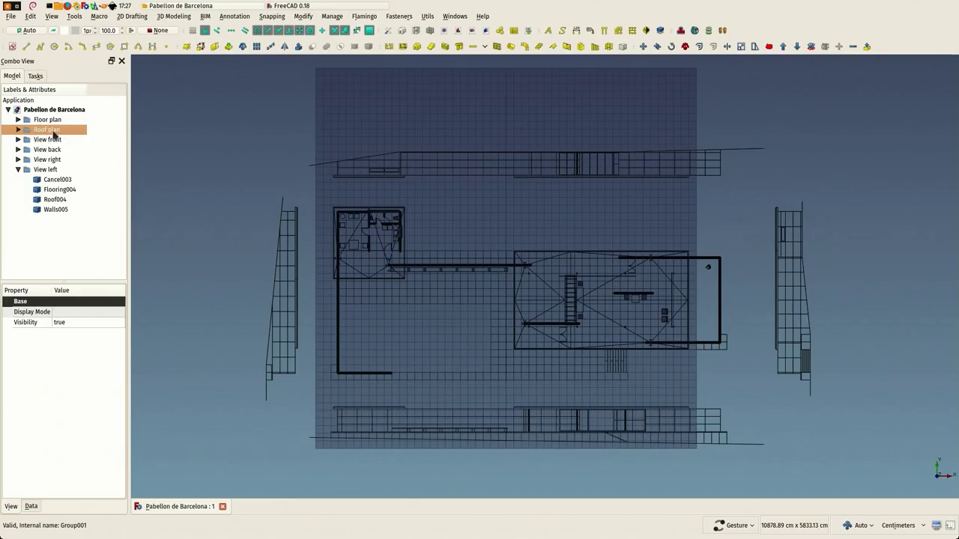
right_click(50, 133)
click(75, 178)
key(space)
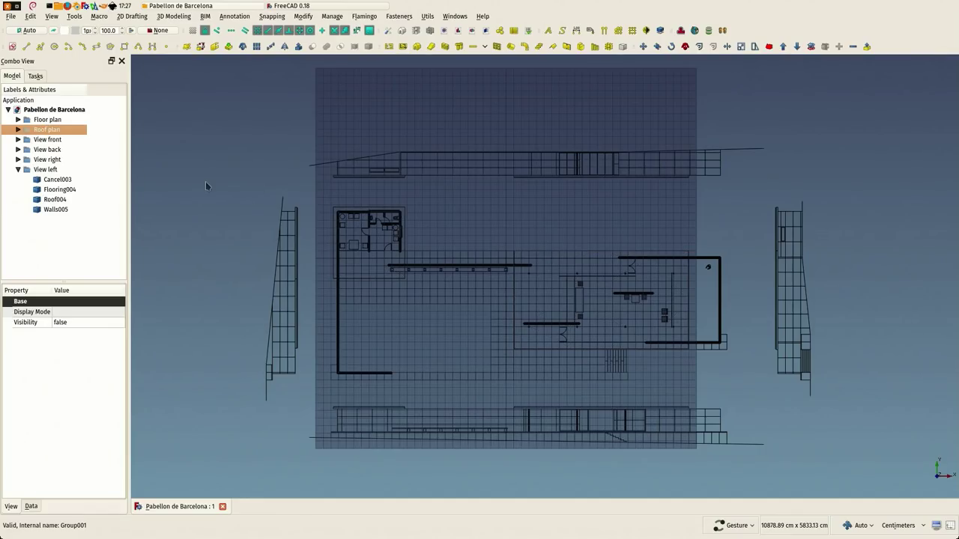
click(206, 182)
right_drag(207, 182, 210, 166)
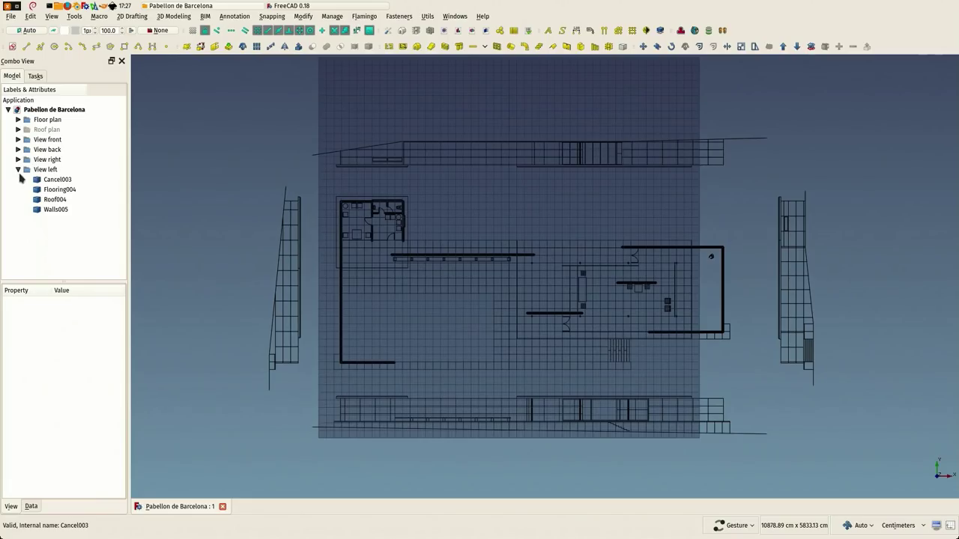
click(19, 170)
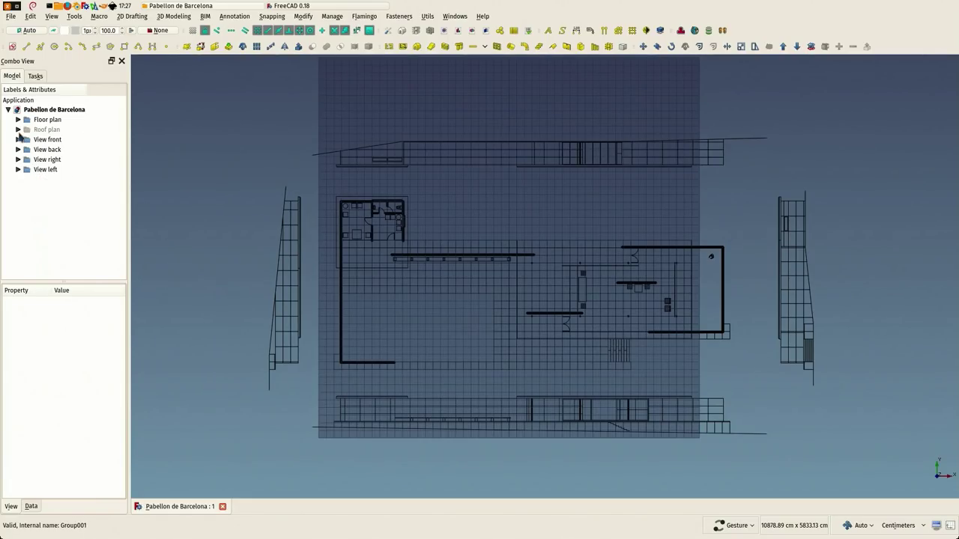
Step: Select the six View front objects and switch to the Right standard view
click(18, 140)
click(52, 150)
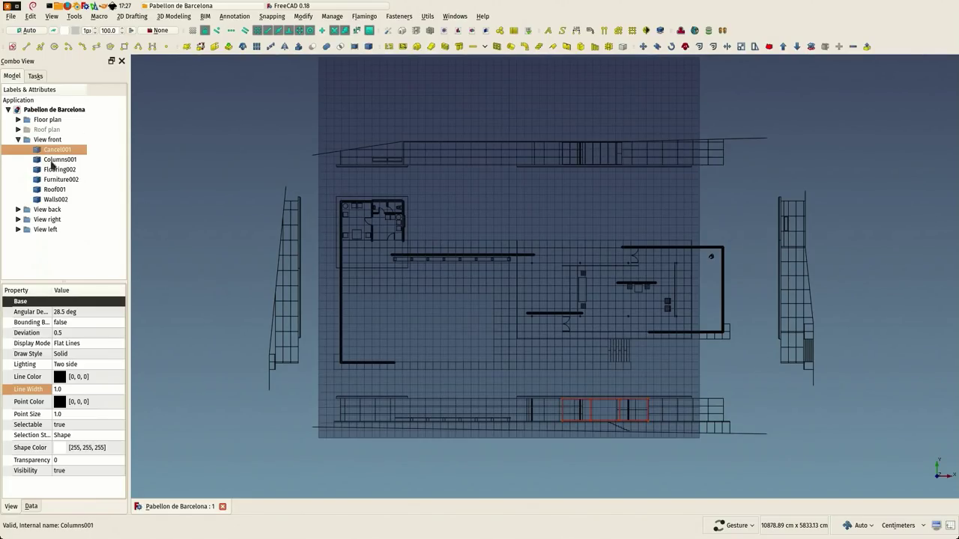
shift+click(52, 201)
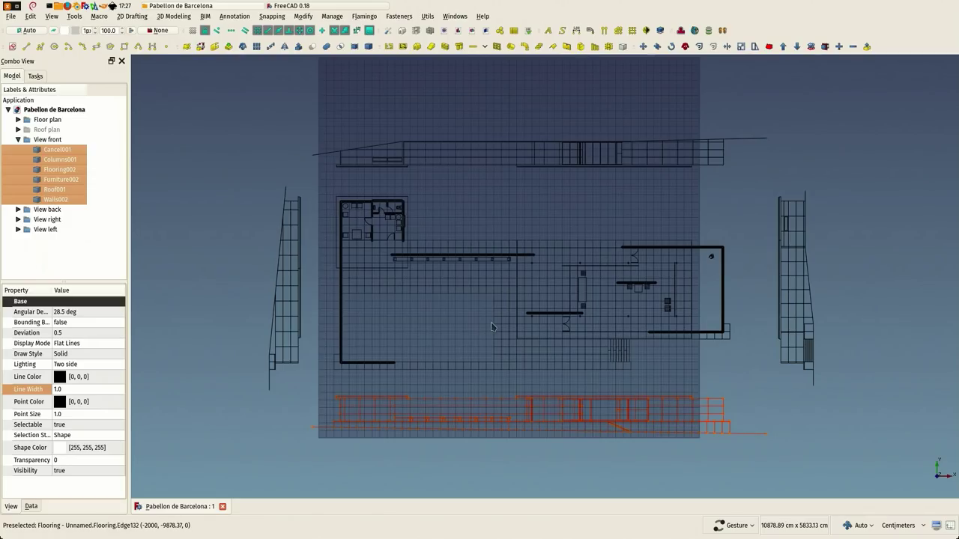
click(52, 15)
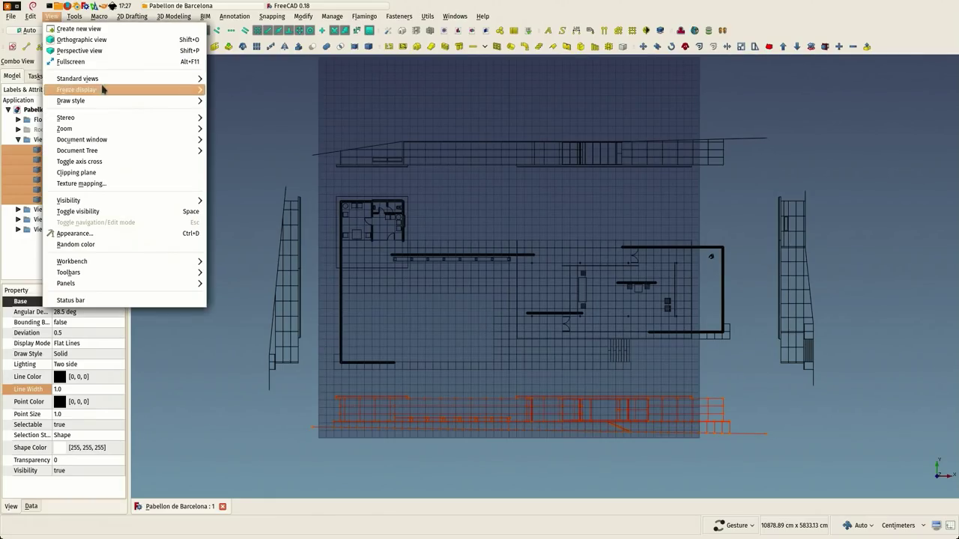
mouse_move(77, 78)
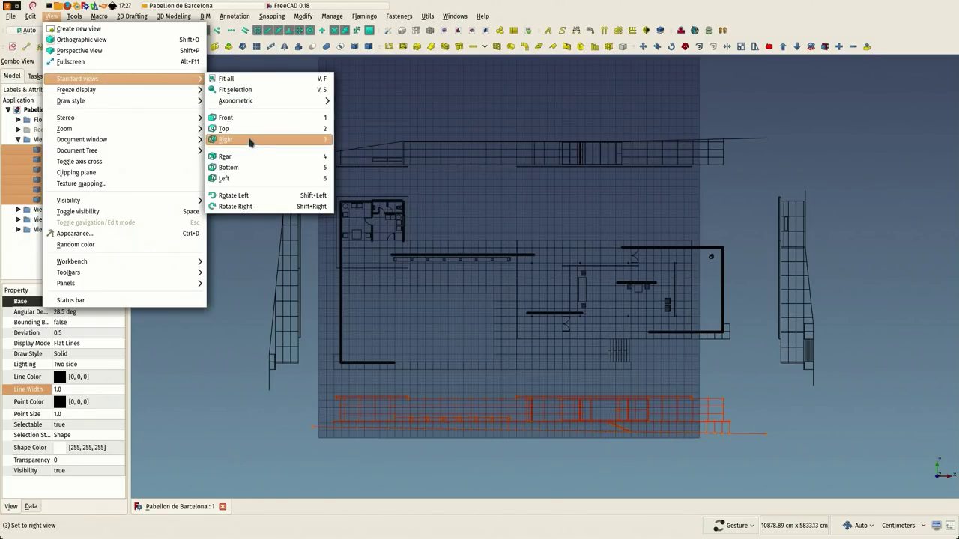
click(251, 141)
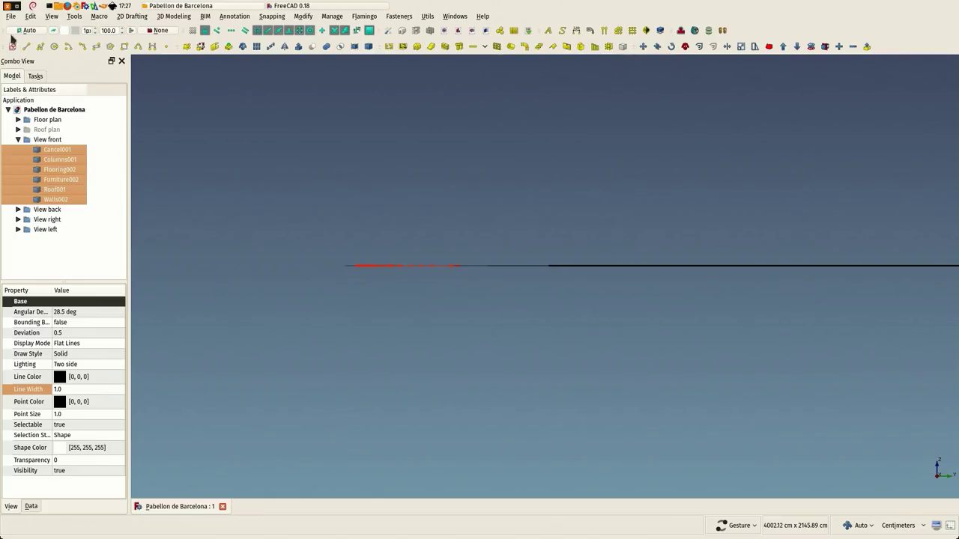
scroll(341, 269, up, 4)
scroll(337, 276, up, 2)
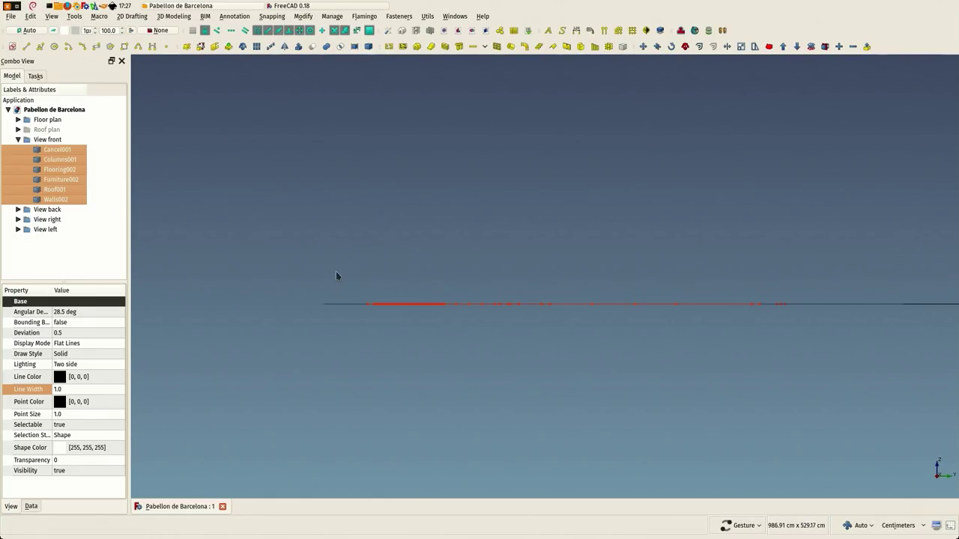
Step: Rotate the front elevation 90° about its end point, then orbit to check it
click(671, 46)
scroll(348, 313, up, 3)
scroll(378, 303, up, 2)
click(389, 292)
scroll(375, 279, down, 4)
scroll(372, 276, down, 1)
click(819, 282)
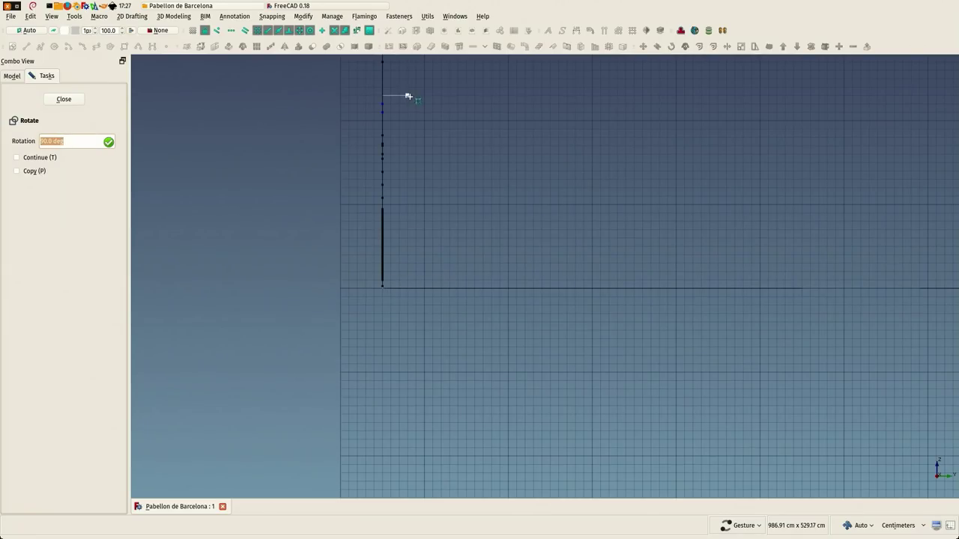
click(409, 97)
scroll(329, 205, down, 3)
mouse_move(330, 205)
mouse_down()
mouse_move(454, 245)
mouse_move(421, 237)
mouse_move(368, 283)
mouse_move(379, 283)
mouse_up()
scroll(420, 237, down, 3)
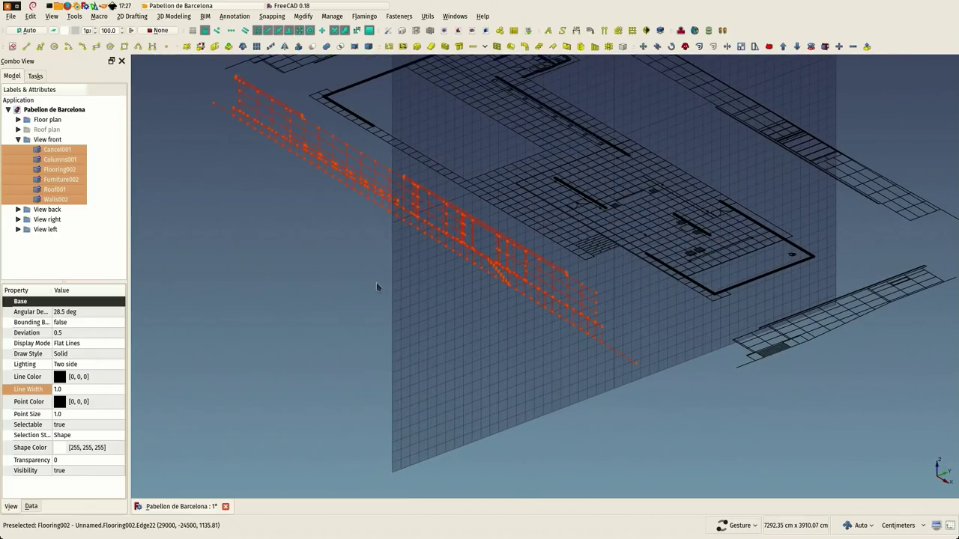
Step: Select the four View back objects and switch to a flat elevation view
click(17, 139)
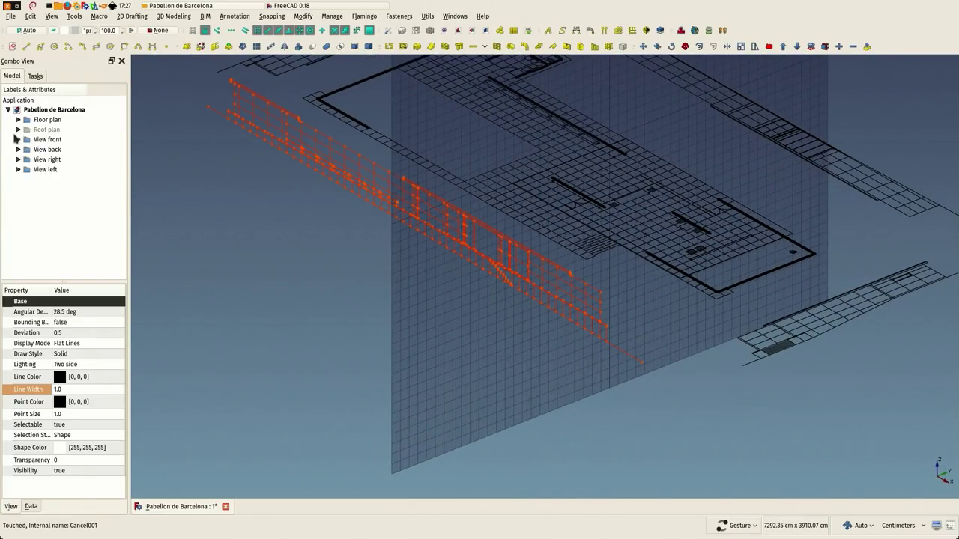
click(17, 149)
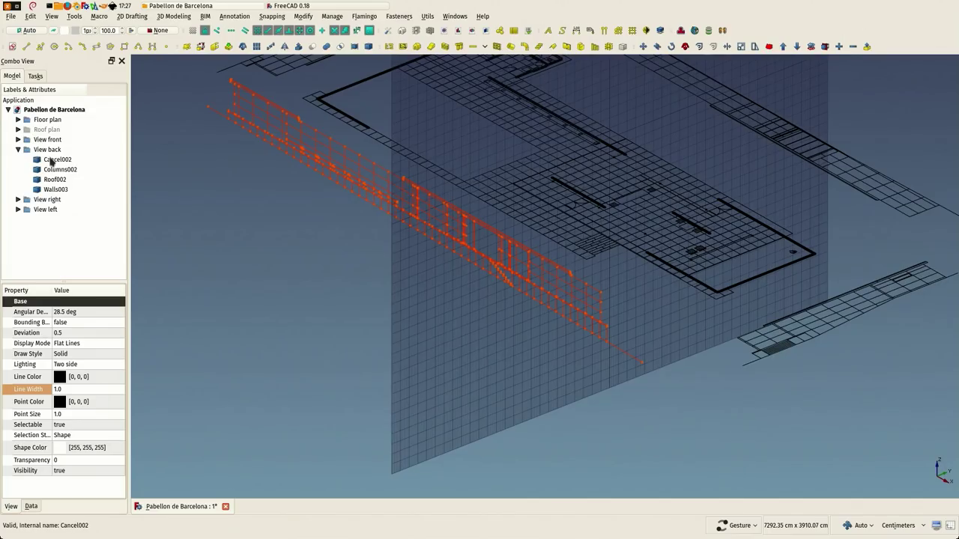
click(49, 160)
shift+click(53, 192)
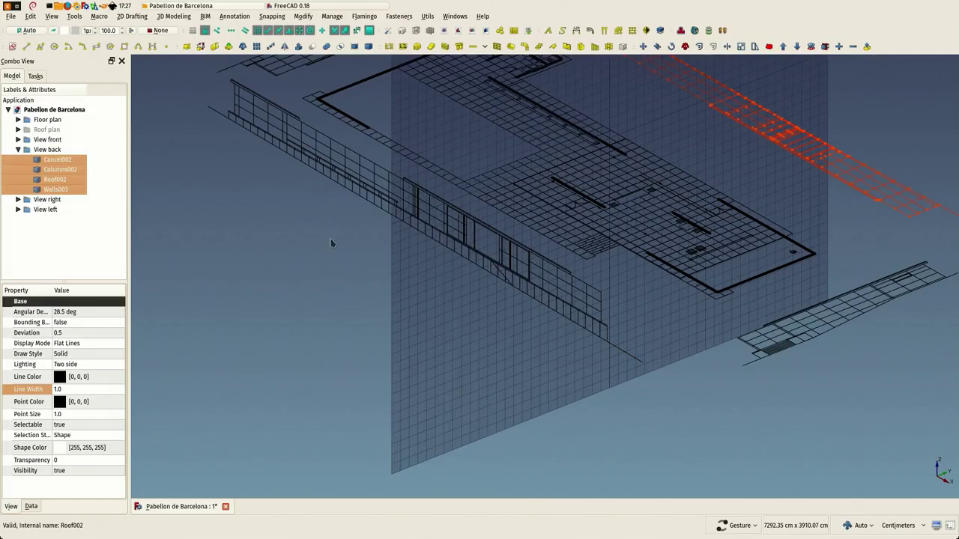
key(1)
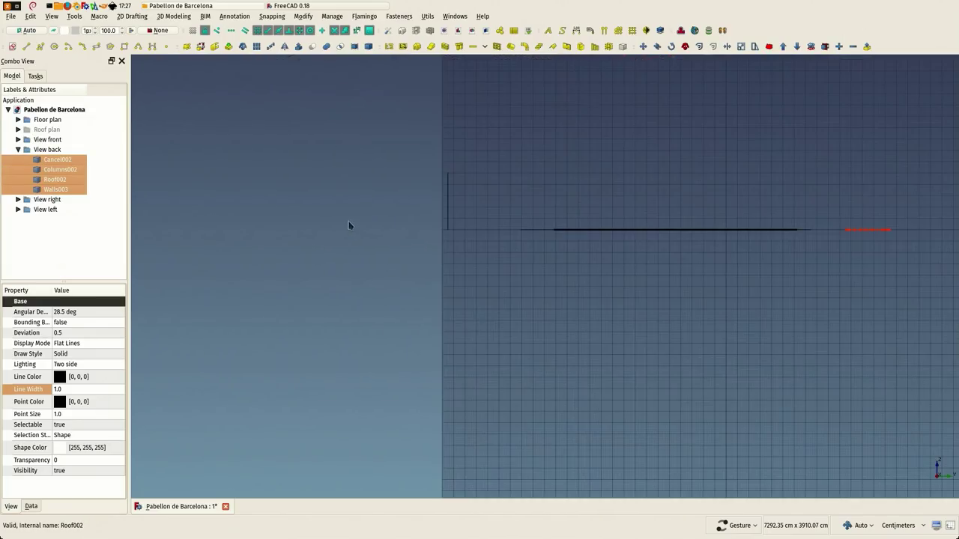
scroll(336, 217, down, 3)
scroll(667, 216, up, 5)
scroll(592, 228, up, 5)
Step: Rotate the back elevation a quarter turn about its end so it stands upright
key(r)
key(o)
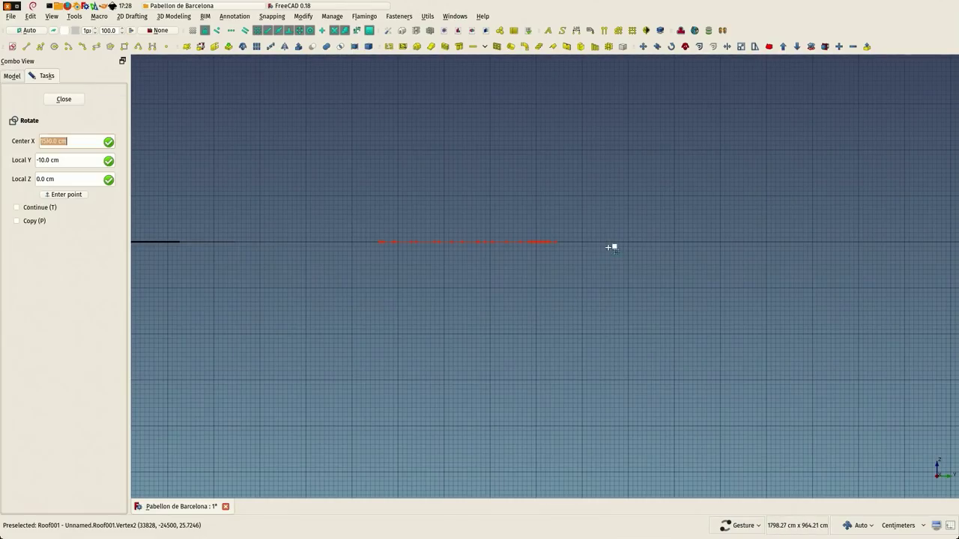
click(572, 241)
click(616, 245)
click(586, 310)
scroll(589, 306, down, 9)
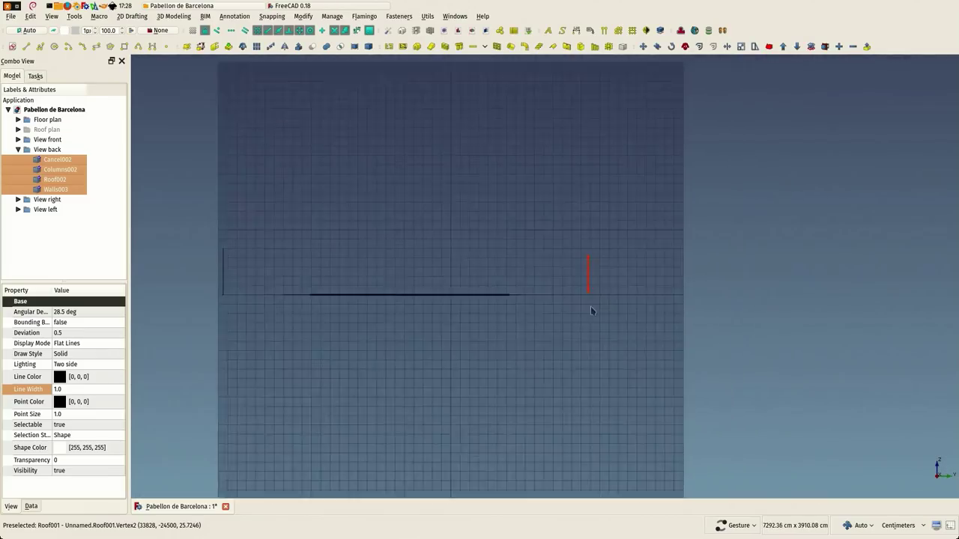
scroll(355, 255, up, 3)
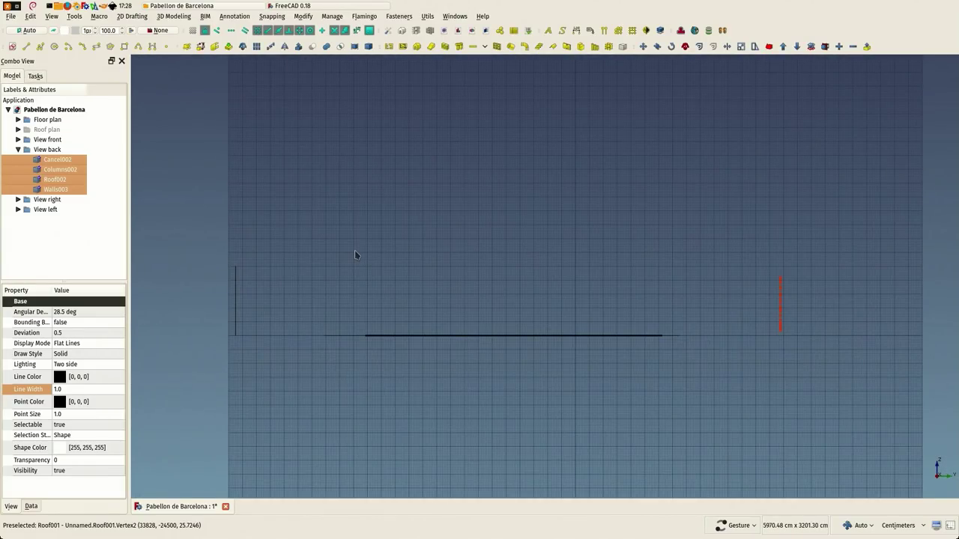
click(58, 18)
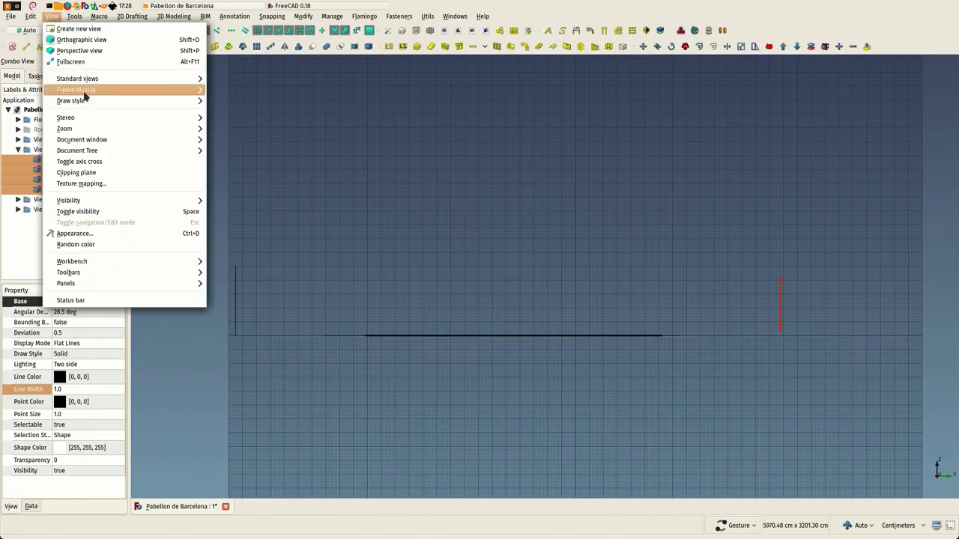
mouse_move(77, 79)
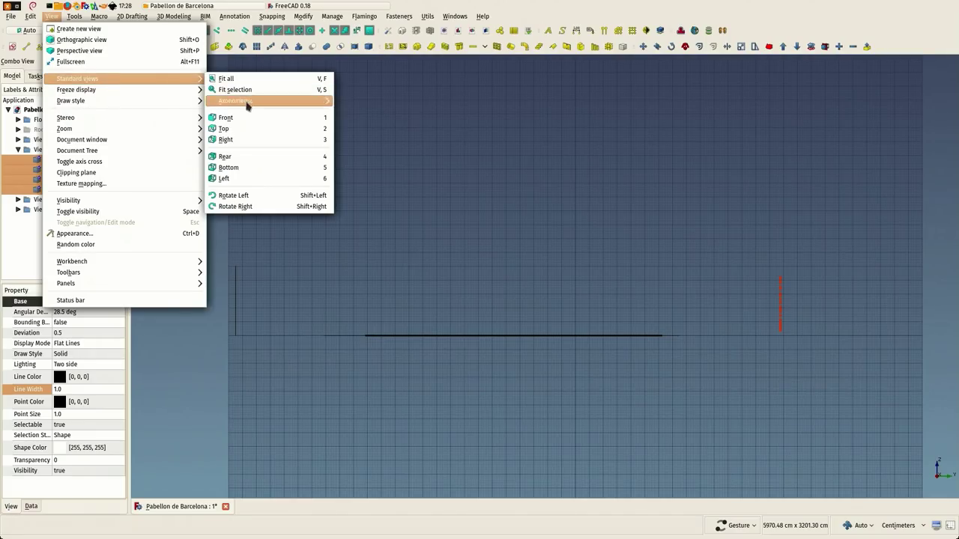
Step: Switch to the front standard view and zoom in on the roof
click(241, 121)
scroll(631, 205, down, 2)
scroll(397, 246, up, 2)
scroll(295, 242, up, 3)
scroll(297, 263, up, 3)
scroll(297, 263, up, 3)
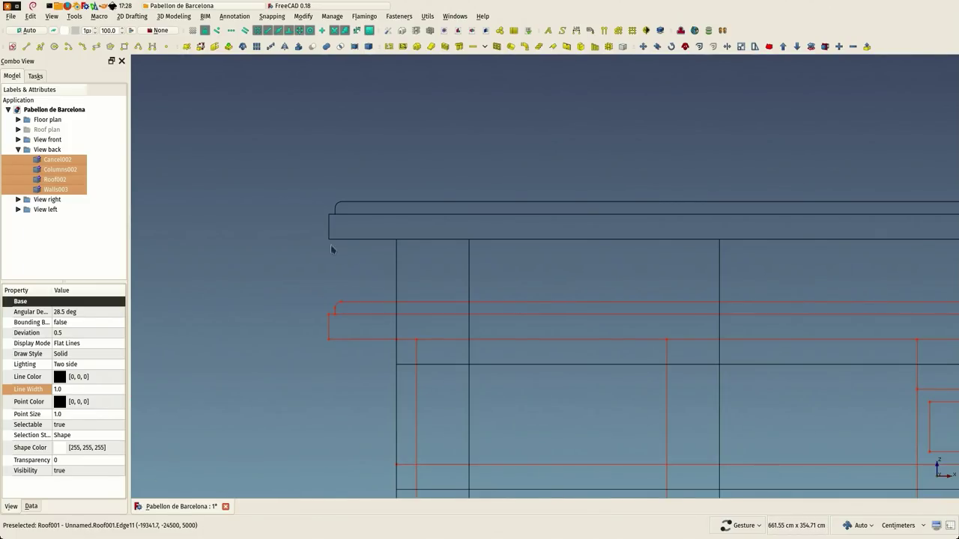
Step: Move the back elevation from its roof corner onto the front elevation's roof corner
click(643, 46)
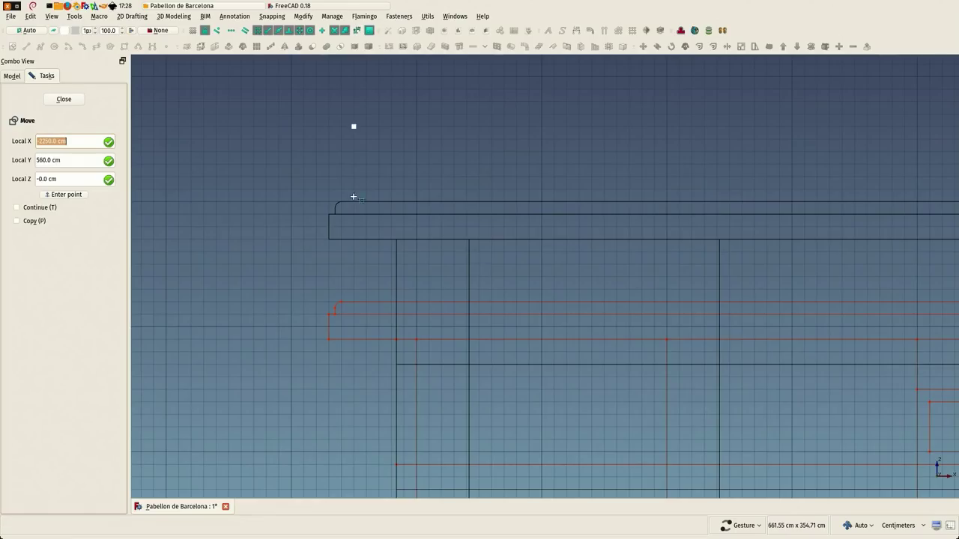
click(328, 339)
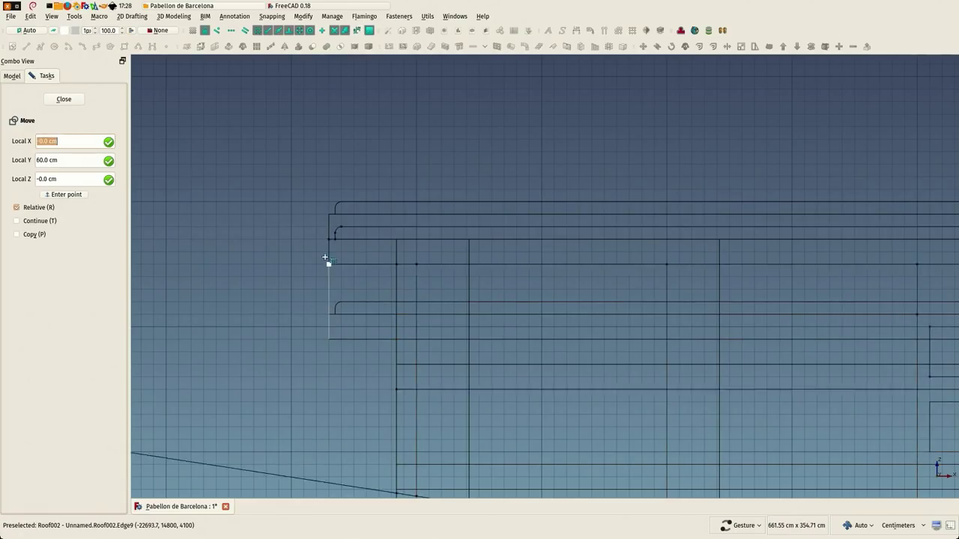
click(327, 240)
scroll(281, 228, down, 3)
scroll(281, 225, down, 5)
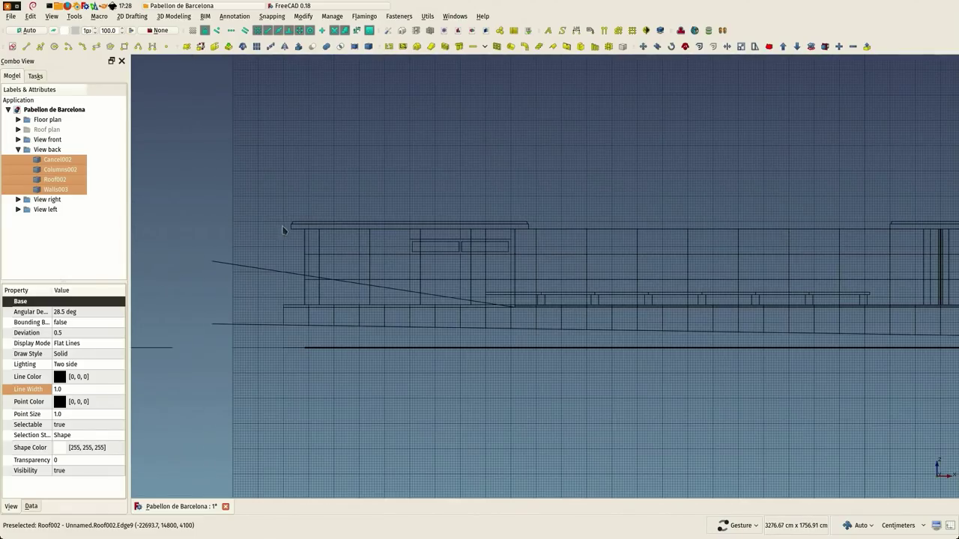
mouse_move(413, 192)
mouse_down()
mouse_move(398, 197)
mouse_move(416, 192)
mouse_up()
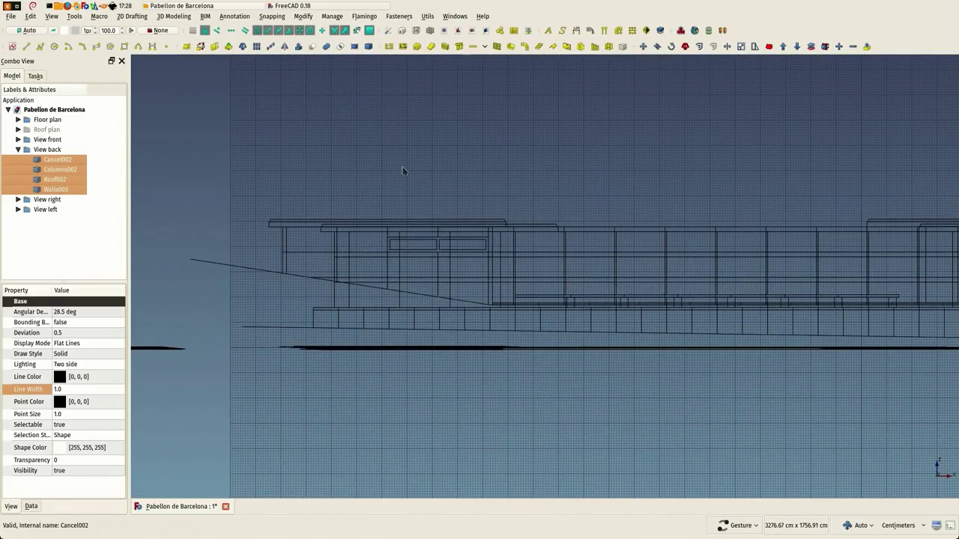
scroll(403, 171, down, 3)
mouse_move(510, 163)
mouse_down()
mouse_move(379, 171)
mouse_move(466, 172)
mouse_move(256, 259)
mouse_up()
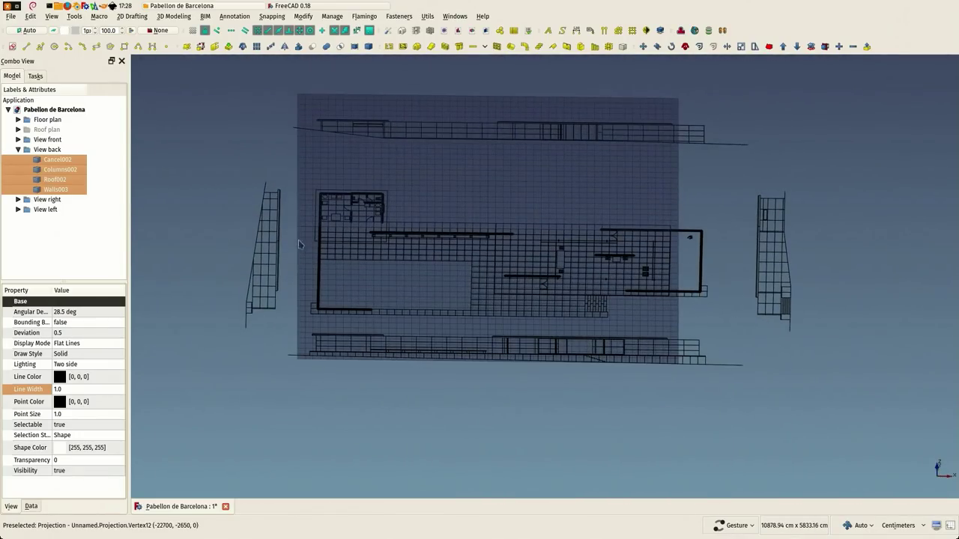
Step: Select Flooring003, Roof003 and Walls004 in View right, viewed from the front
click(200, 222)
click(18, 140)
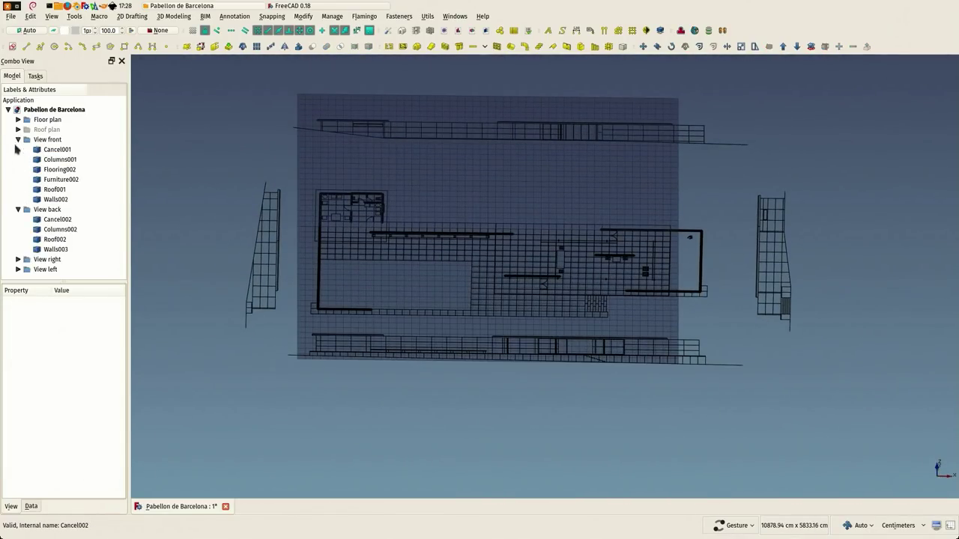
click(17, 140)
click(18, 150)
click(53, 170)
shift+click(51, 191)
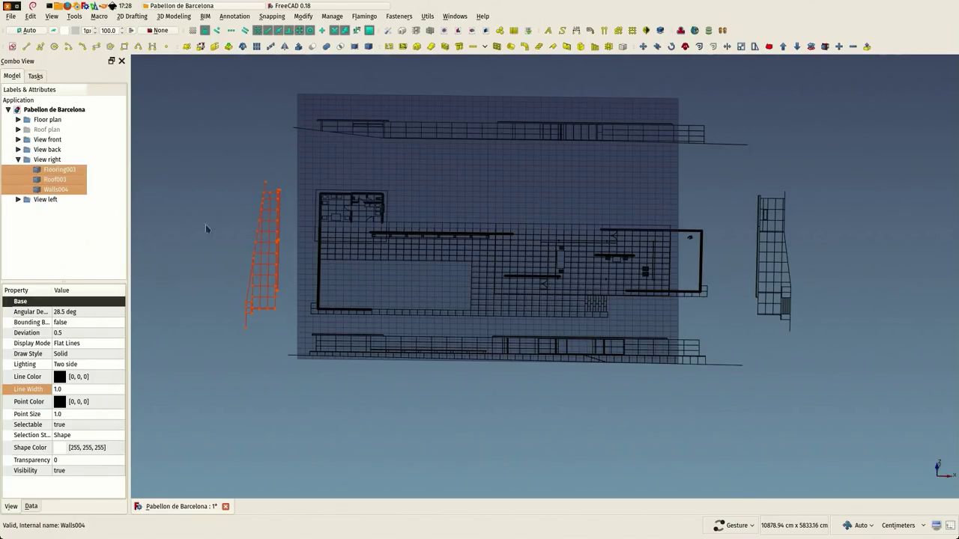
key(1)
scroll(238, 229, up, 4)
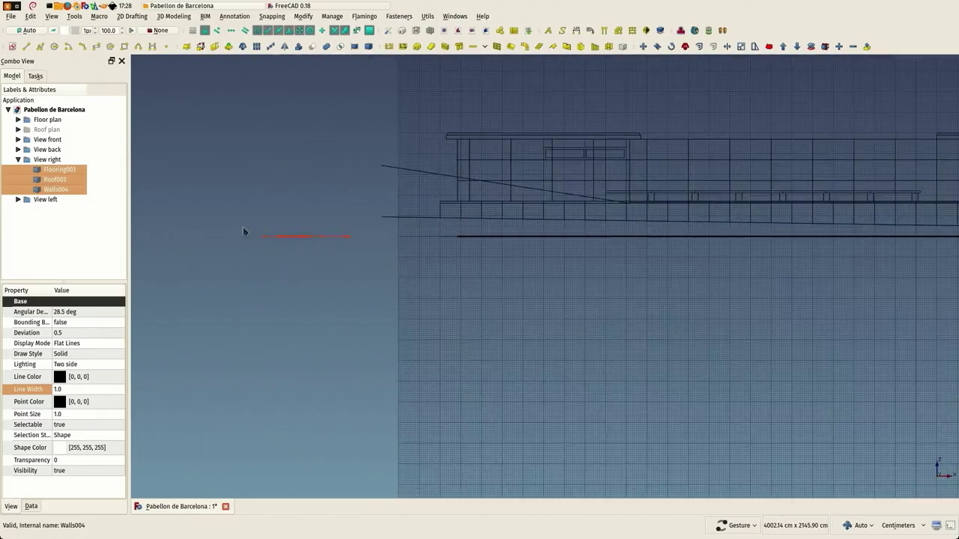
scroll(243, 231, up, 2)
Step: Rotate the right elevation 90 degrees about the wall's end so it stands upright
key(r)
key(o)
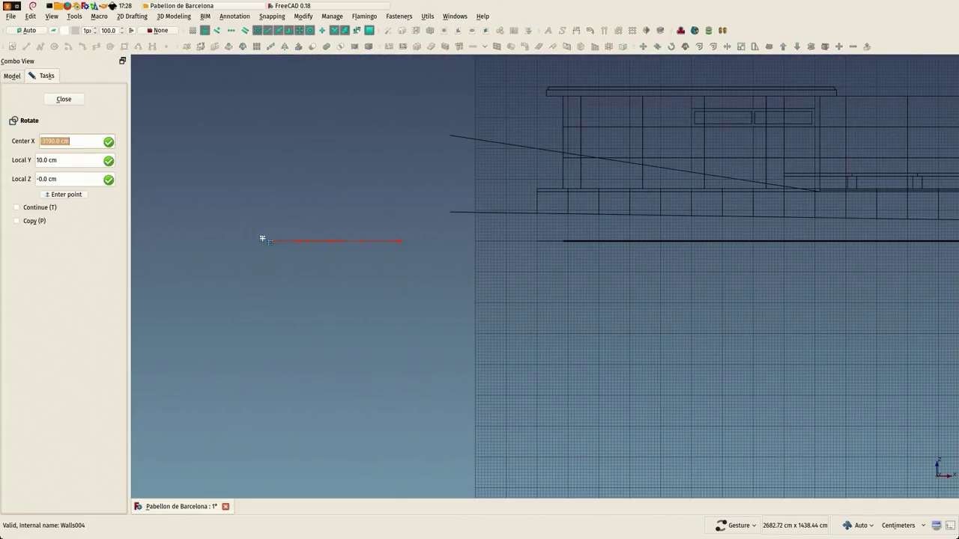
scroll(259, 241, up, 2)
scroll(287, 236, up, 5)
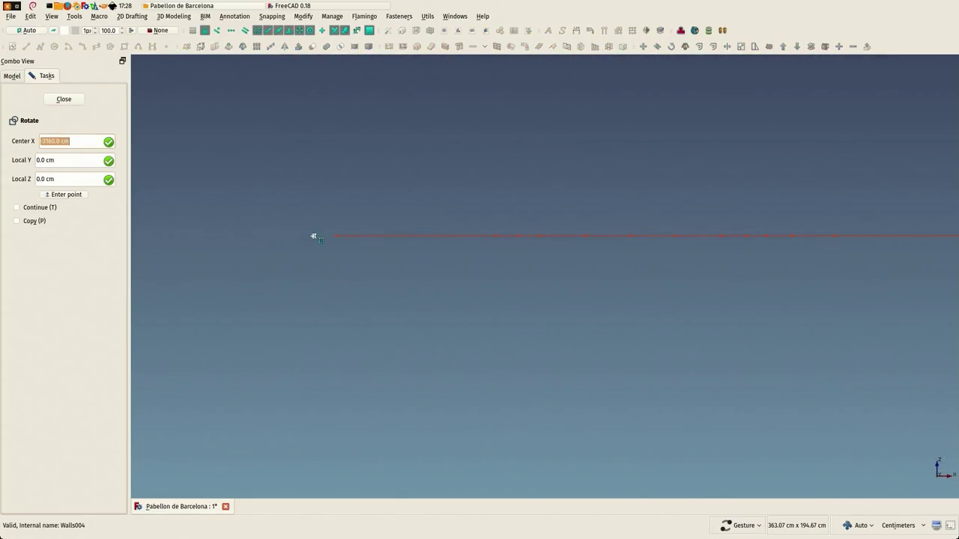
click(313, 236)
scroll(450, 229, down, 2)
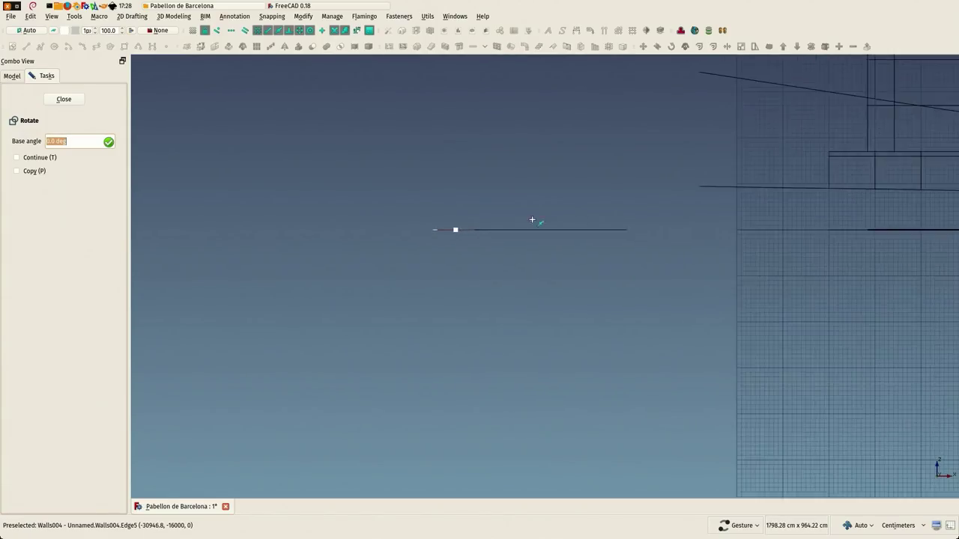
scroll(525, 229, down, 3)
click(597, 229)
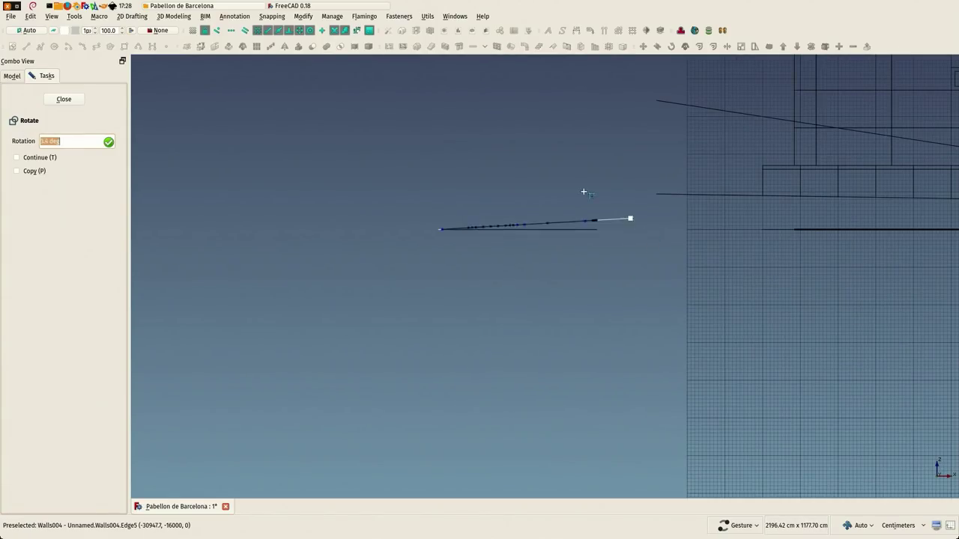
click(387, 112)
scroll(387, 110, down, 2)
scroll(472, 165, down, 1)
scroll(462, 175, down, 1)
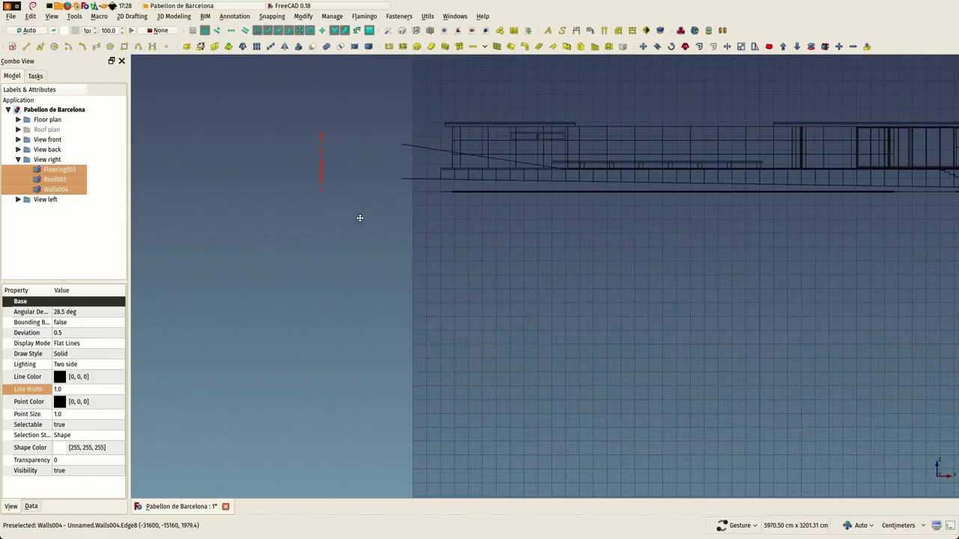
scroll(350, 231, down, 2)
scroll(335, 269, down, 1)
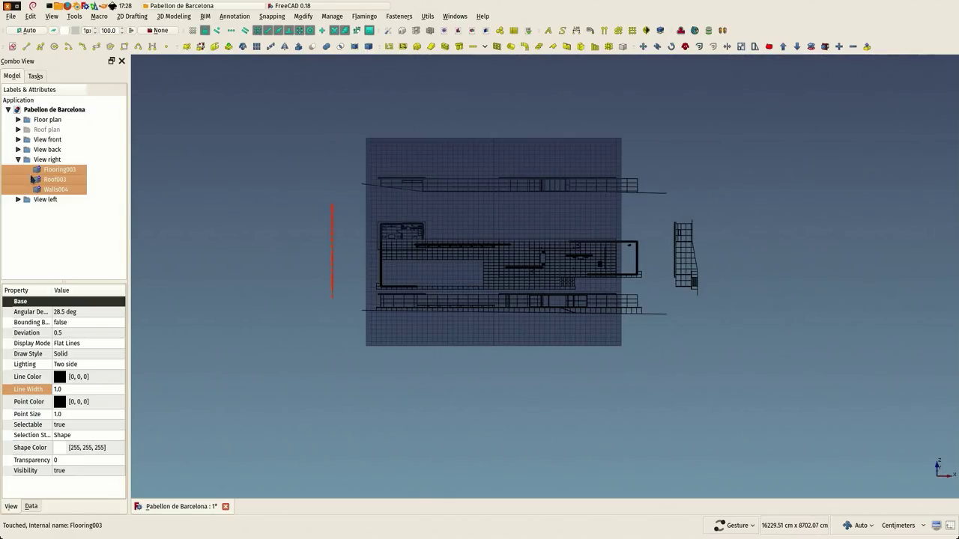
Step: Select all View left objects, starting from Cancel003, in an elevation view
click(18, 200)
click(54, 210)
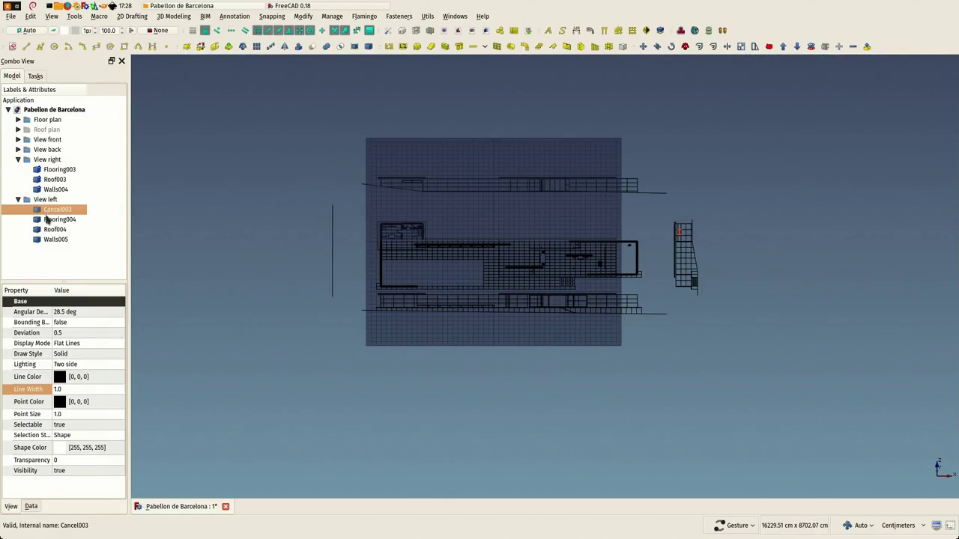
shift+click(56, 239)
key(1)
scroll(691, 249, up, 3)
scroll(622, 245, up, 5)
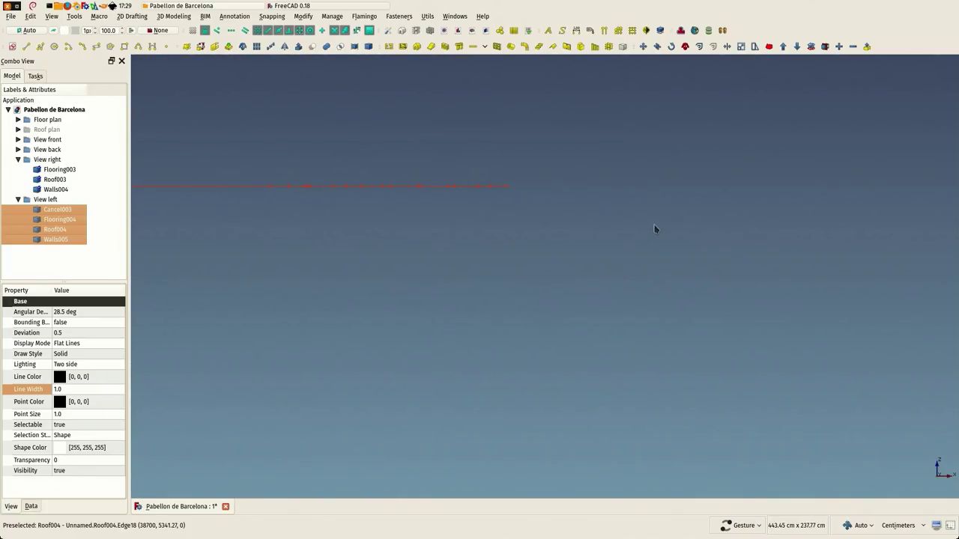
Step: Rotate the left elevation upright about its edge with Draft Rotate
key(r)
key(o)
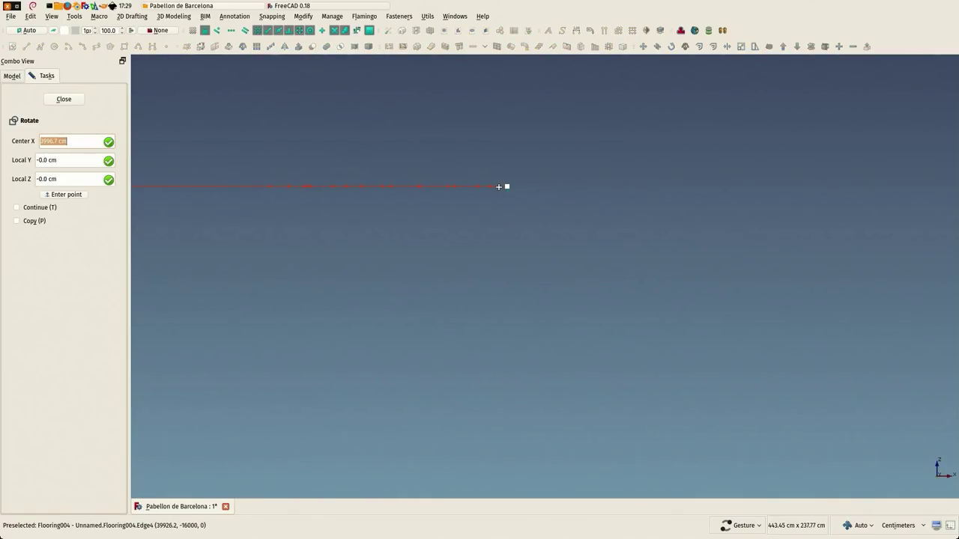
click(507, 186)
click(663, 187)
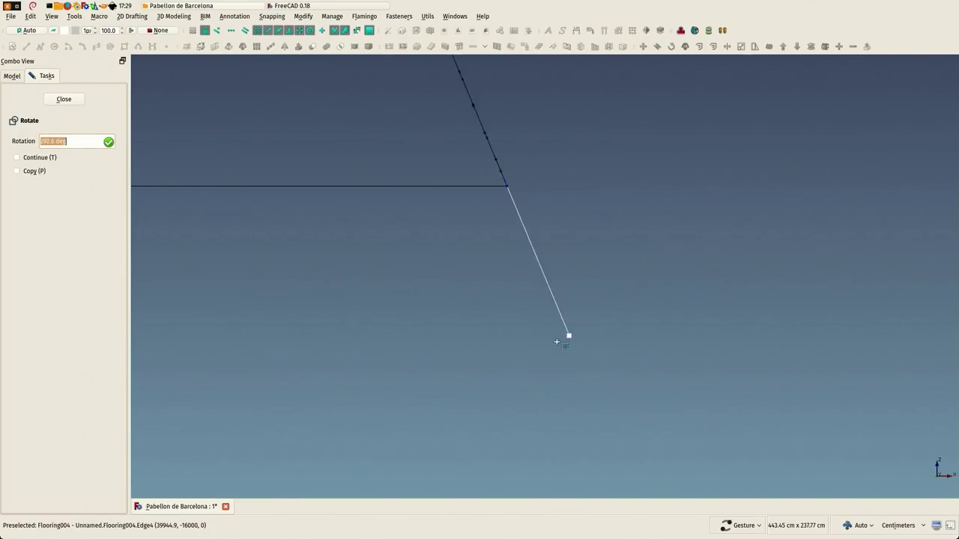
click(528, 351)
scroll(526, 351, down, 5)
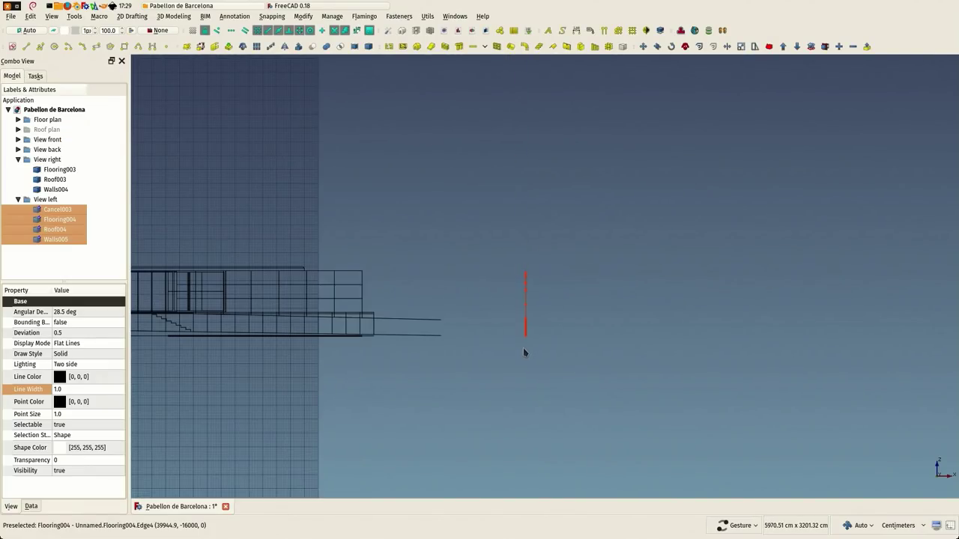
key(1)
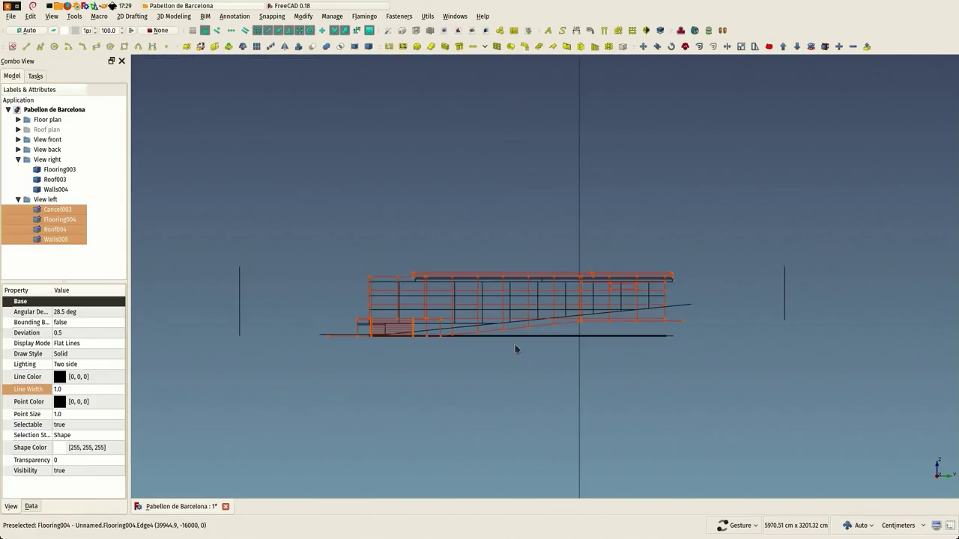
scroll(383, 272, up, 2)
scroll(434, 296, up, 4)
scroll(433, 296, up, 4)
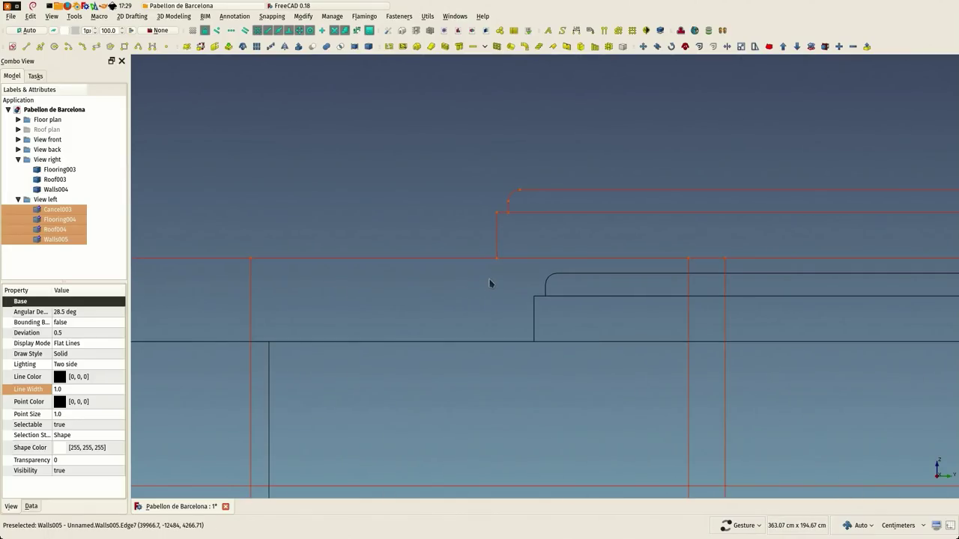
scroll(448, 278, down, 1)
scroll(431, 214, down, 3)
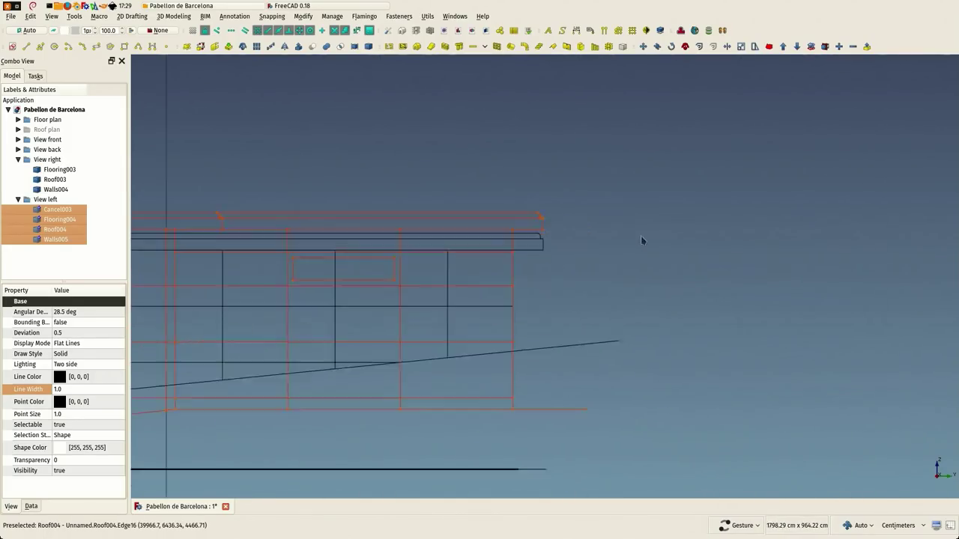
scroll(497, 225, up, 2)
scroll(531, 227, up, 1)
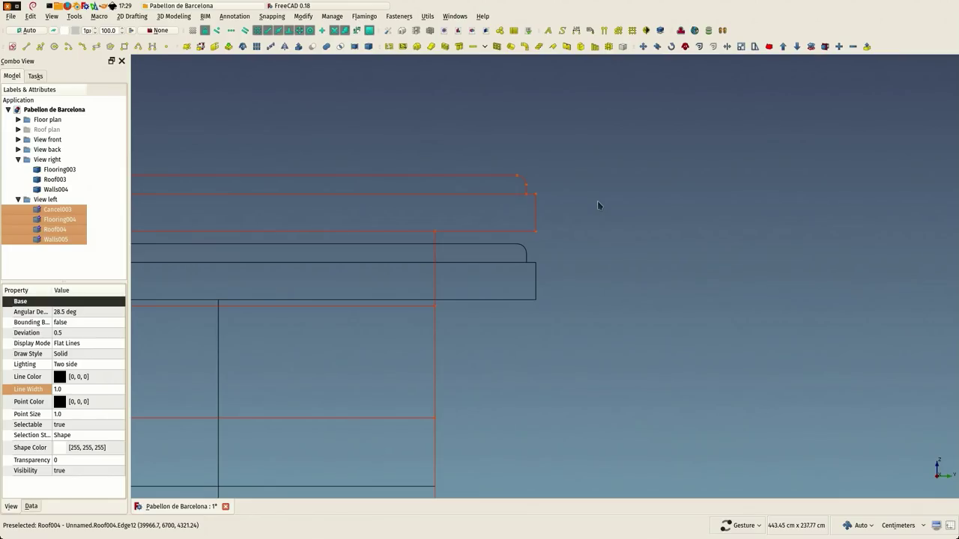
Step: Move the left elevation so its roof corner lands on Roof003's roof corner
click(643, 47)
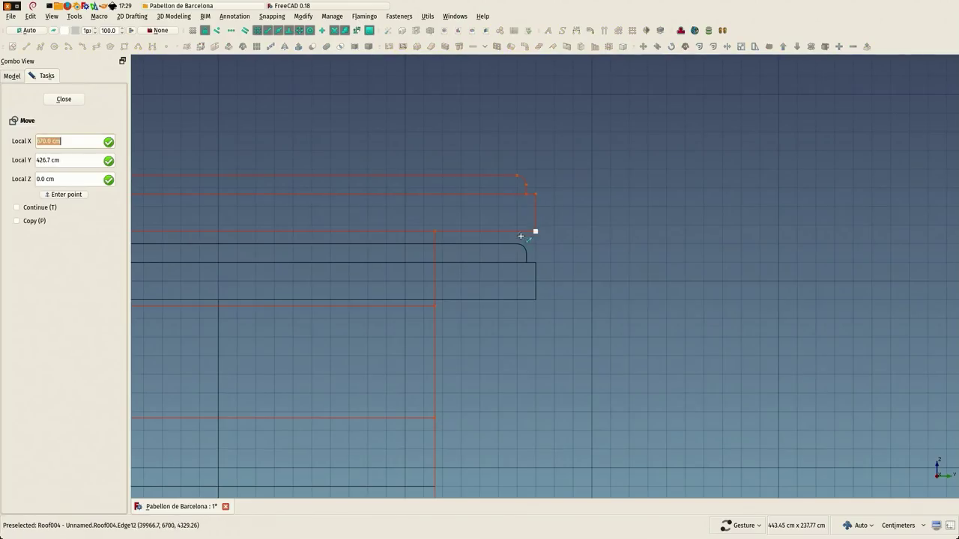
click(537, 230)
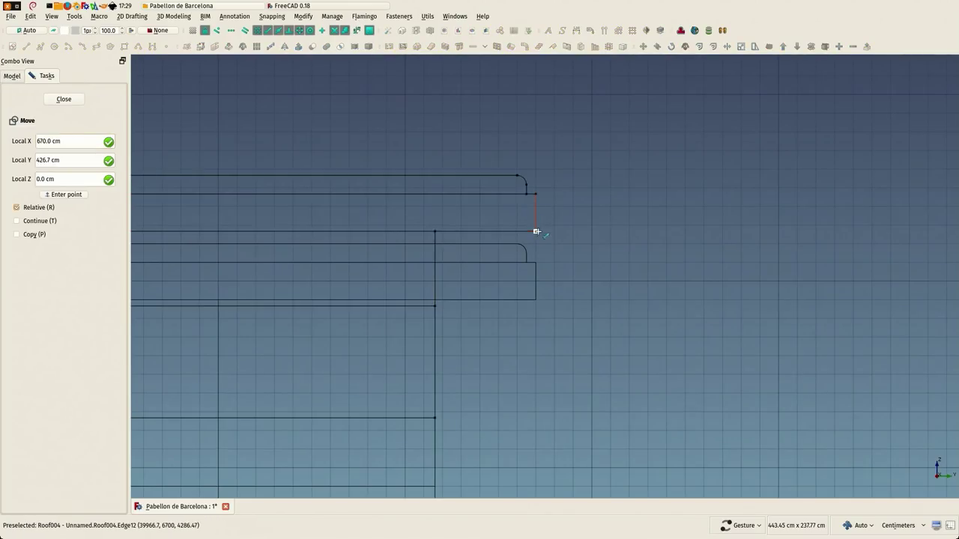
click(535, 300)
scroll(610, 232, down, 3)
scroll(483, 199, down, 5)
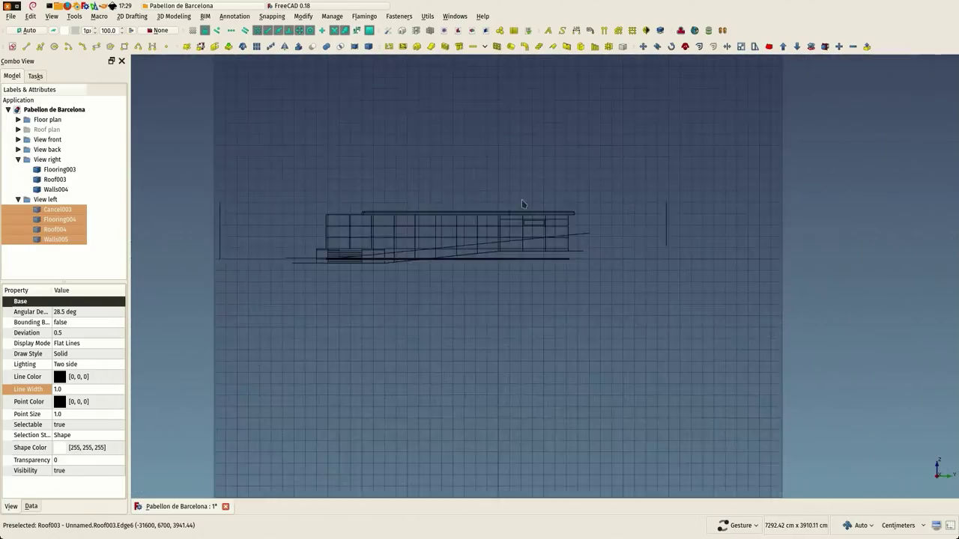
click(56, 213)
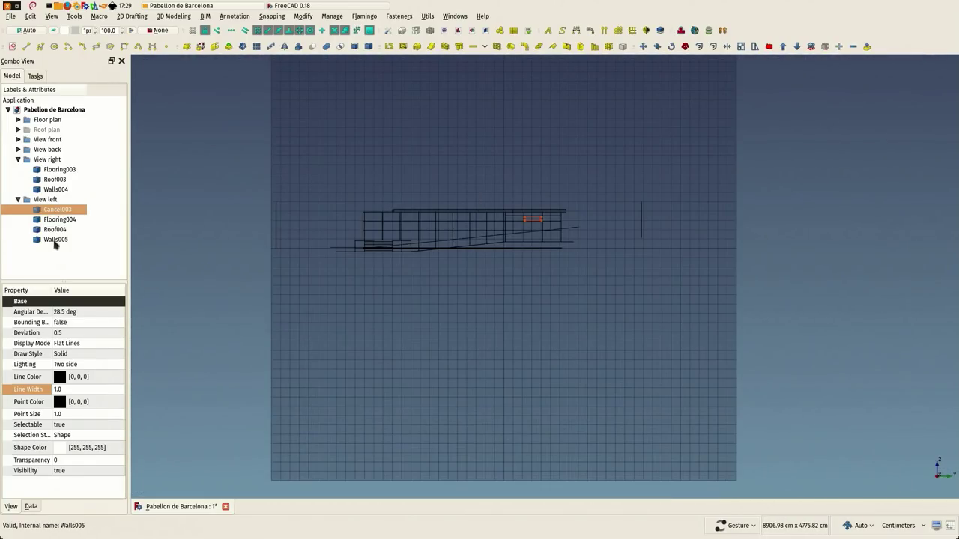
shift+click(55, 240)
scroll(368, 212, up, 5)
scroll(330, 272, up, 2)
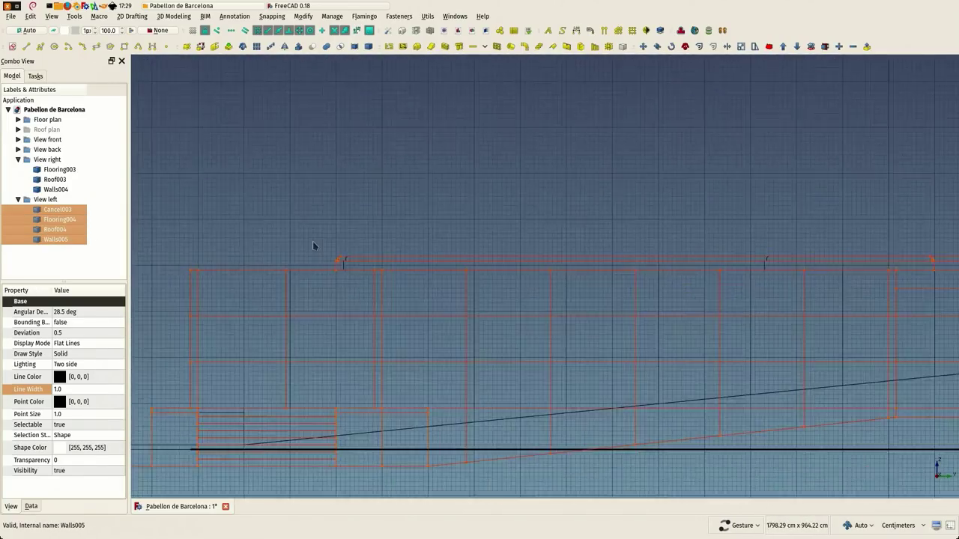
scroll(524, 248, down, 2)
scroll(571, 247, up, 2)
scroll(522, 229, down, 3)
scroll(375, 226, down, 2)
drag(376, 226, 387, 234)
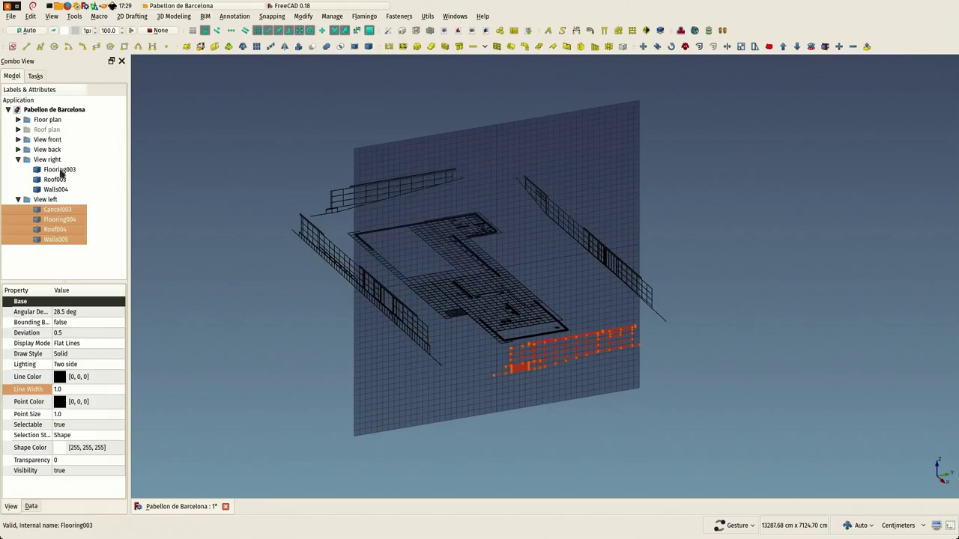
drag(62, 173, 54, 192)
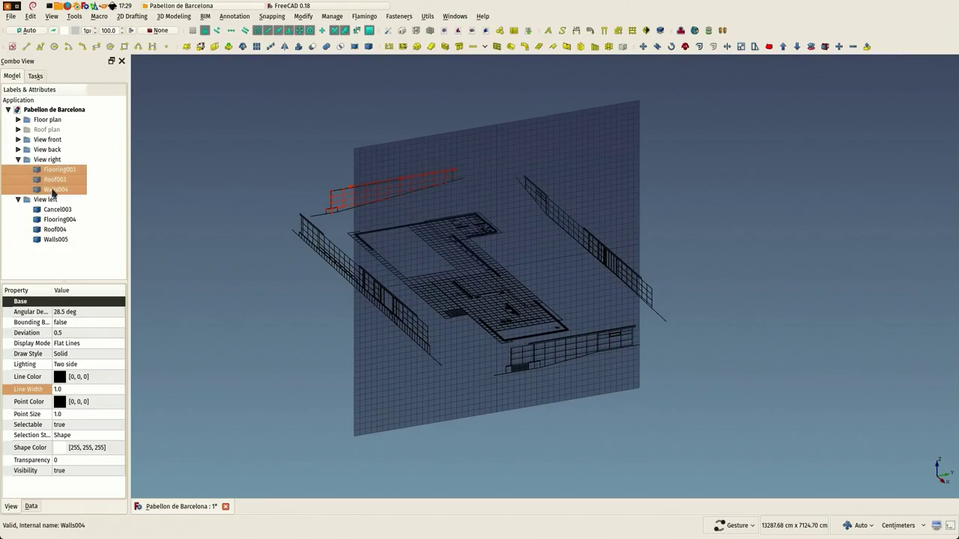
ctrl+click(57, 210)
ctrl+click(55, 229)
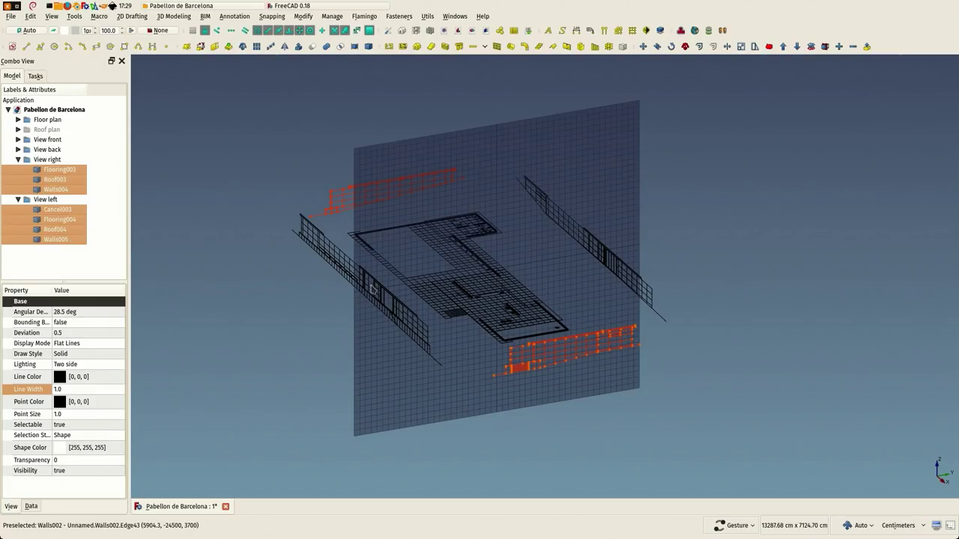
click(252, 214)
scroll(308, 233, up, 5)
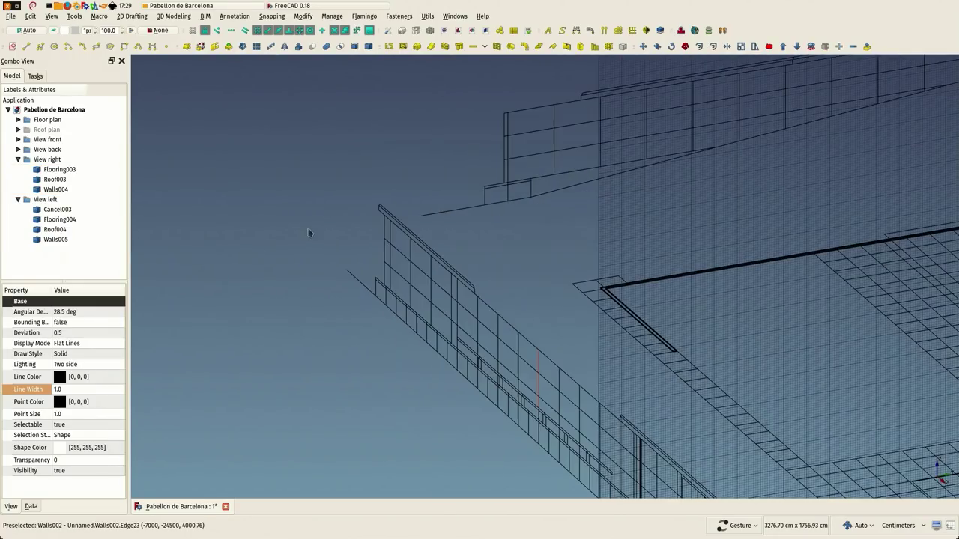
scroll(405, 218, up, 2)
scroll(529, 333, down, 1)
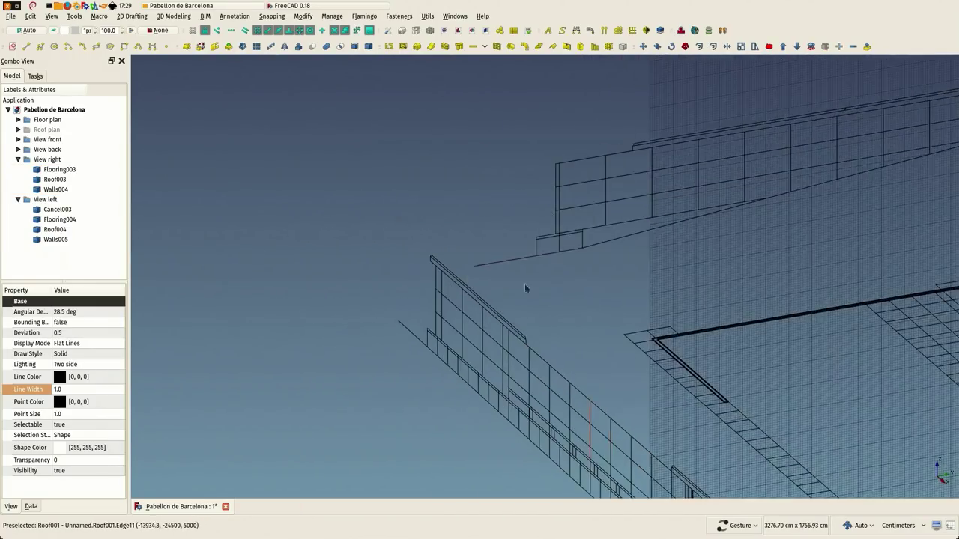
scroll(562, 161, up, 1)
scroll(687, 156, up, 1)
scroll(428, 159, down, 4)
click(303, 246)
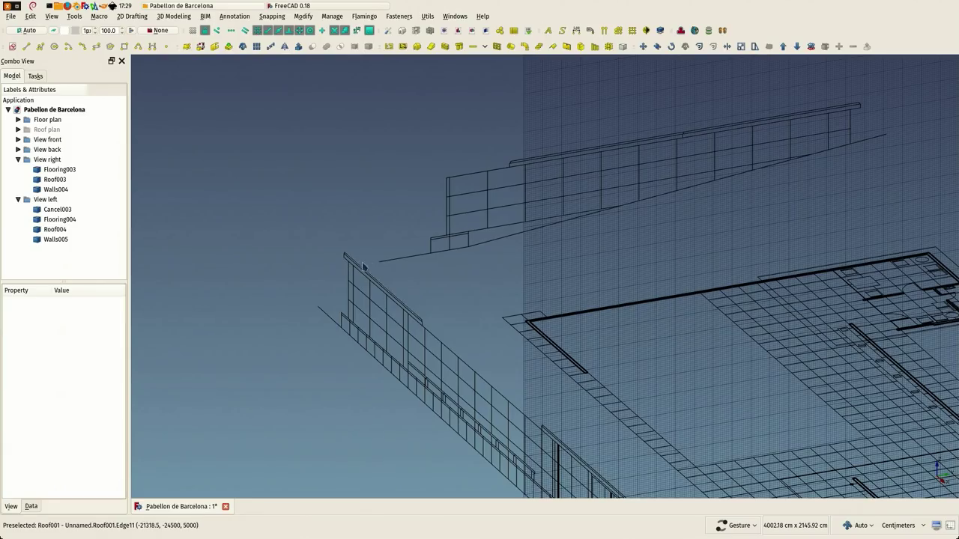
Step: Set the working plane to horizontal XY (Top)
click(39, 30)
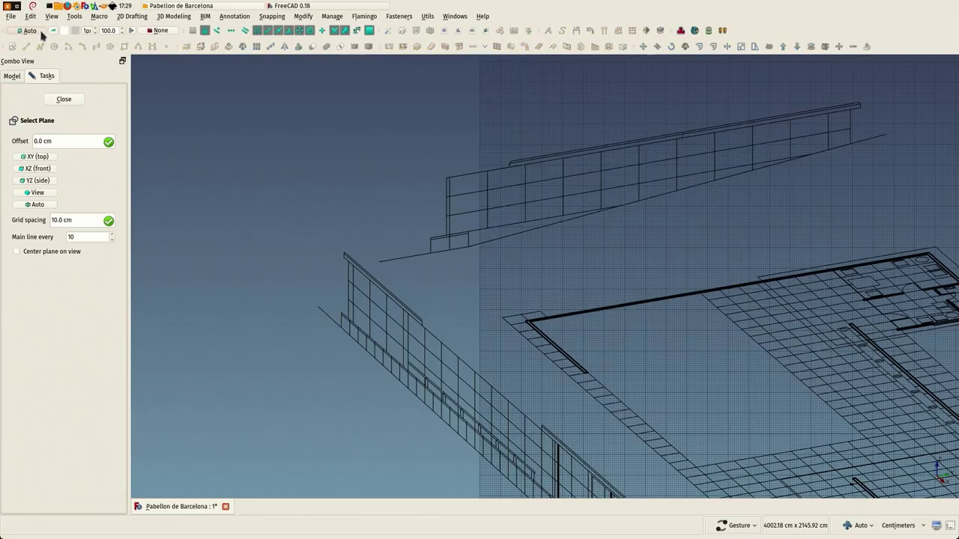
click(41, 157)
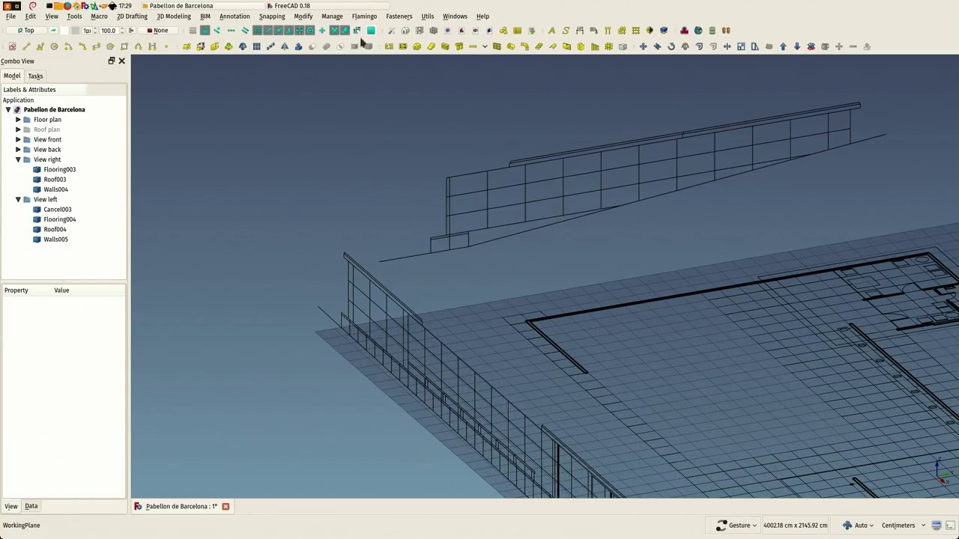
scroll(332, 271, up, 2)
scroll(332, 272, up, 2)
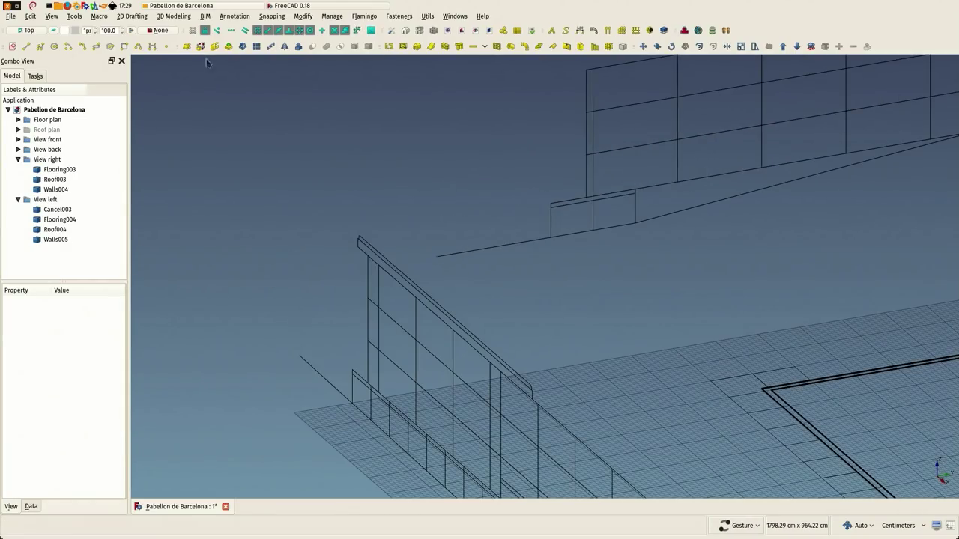
Step: Draw a Y-constrained line from the roof's top corner toward the opposite roof
click(27, 46)
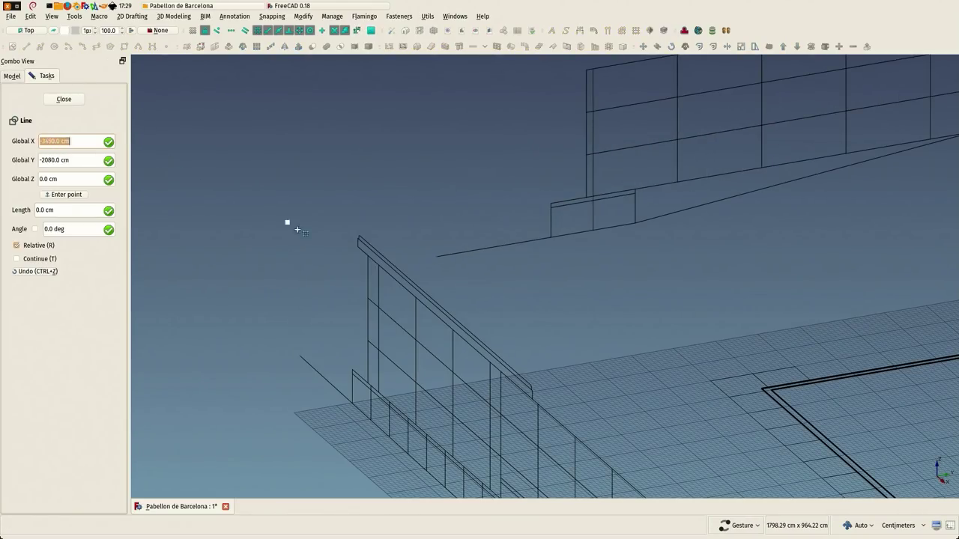
click(357, 245)
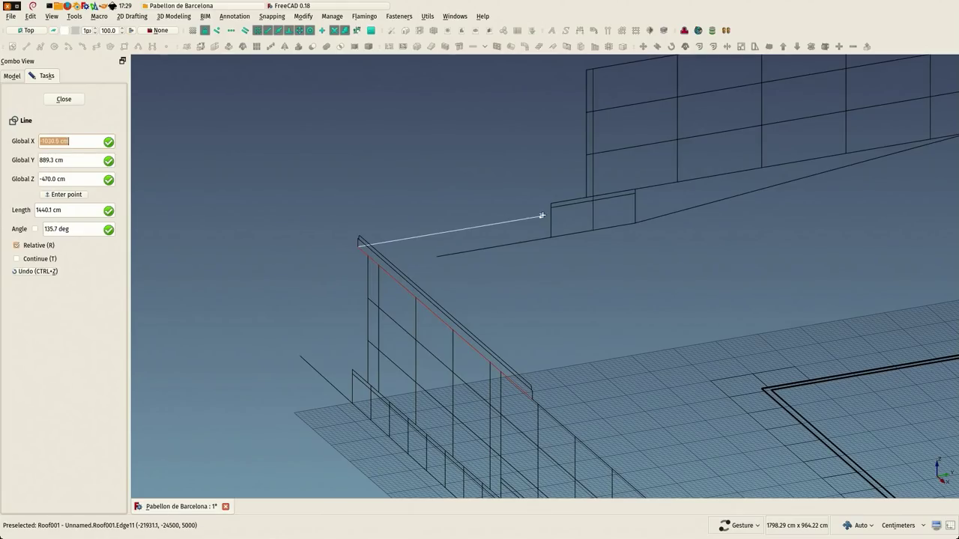
scroll(539, 215, down, 1)
key(y)
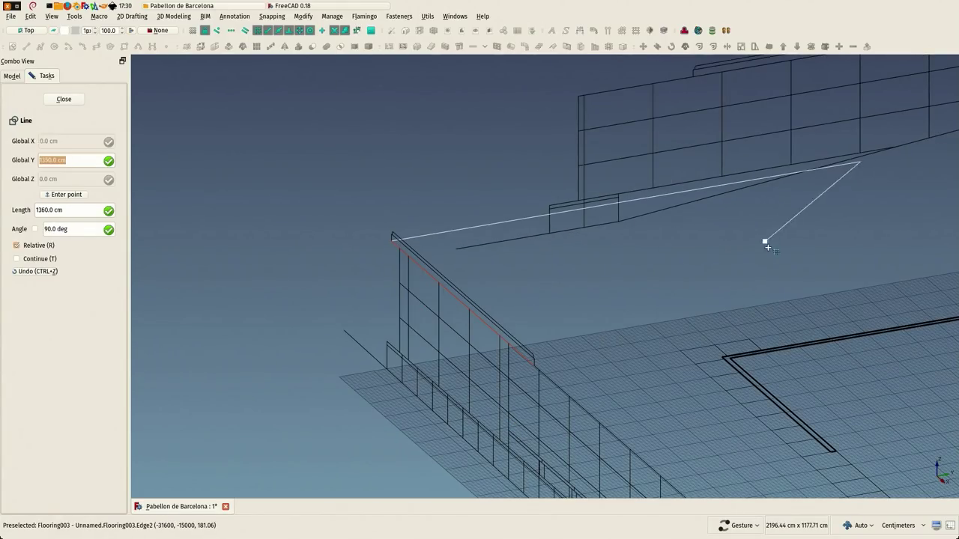
click(872, 270)
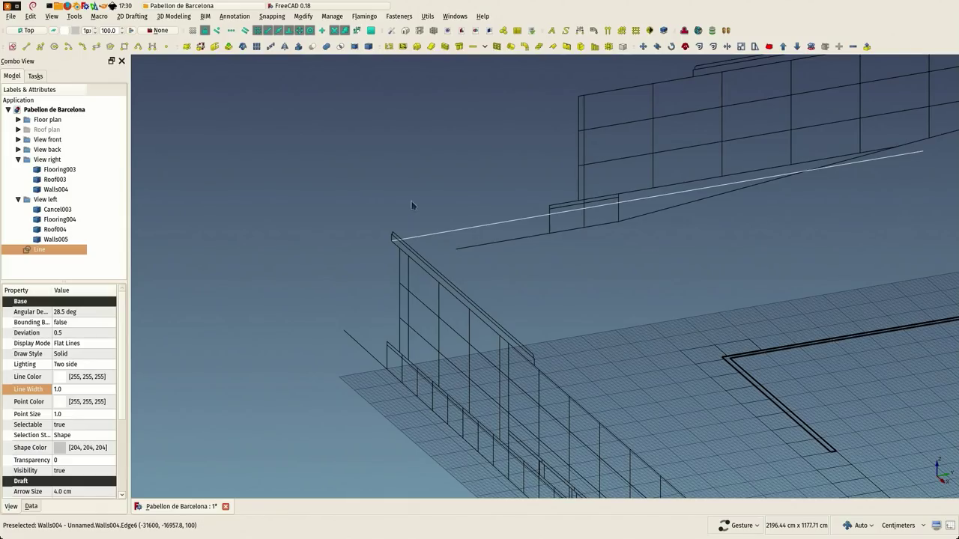
scroll(398, 177, down, 4)
scroll(392, 165, down, 2)
scroll(359, 150, down, 2)
key(1)
scroll(715, 379, up, 2)
scroll(715, 379, down, 2)
right_drag(600, 246, 465, 175)
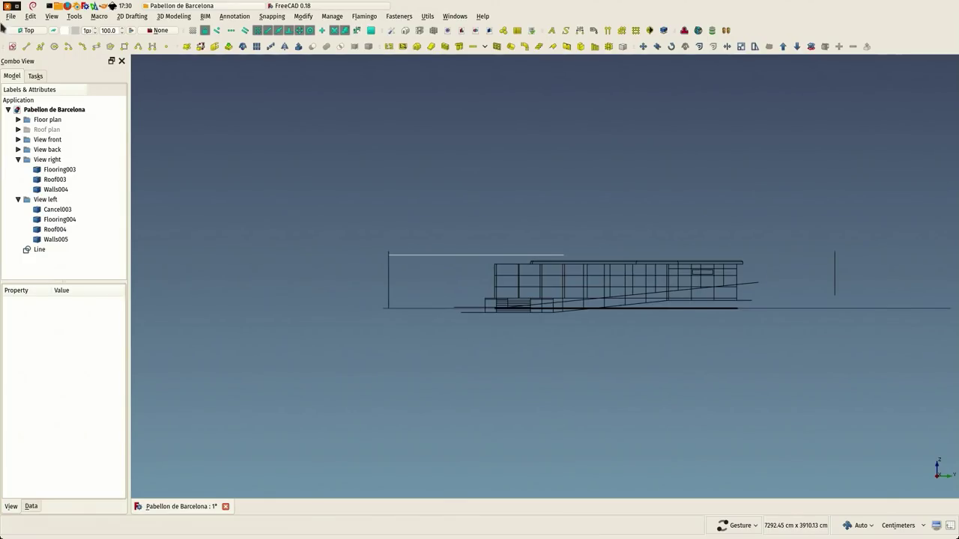
Step: Reset the working plane to automatic and select Flooring003, Roof003 and Walls004
click(29, 30)
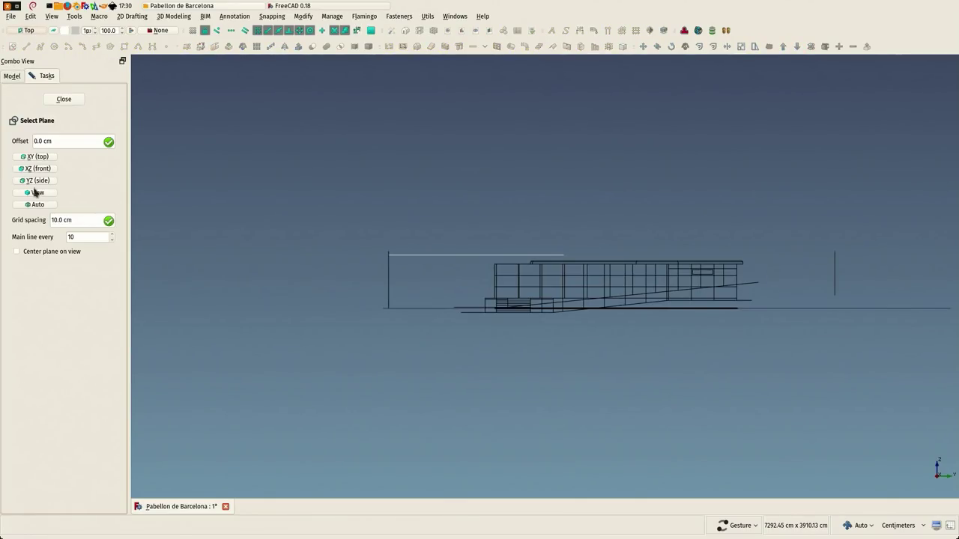
click(36, 205)
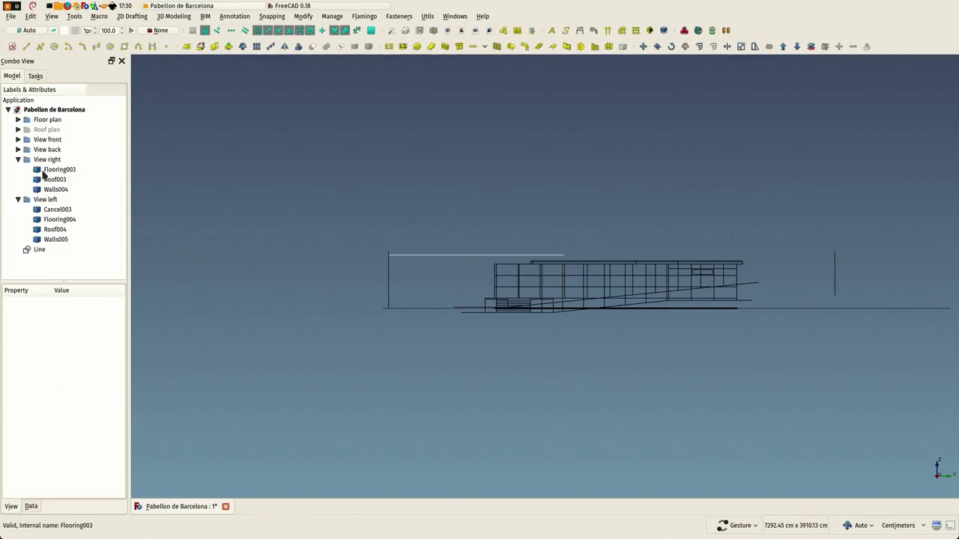
drag(42, 172, 45, 239)
scroll(526, 254, up, 5)
scroll(517, 258, up, 5)
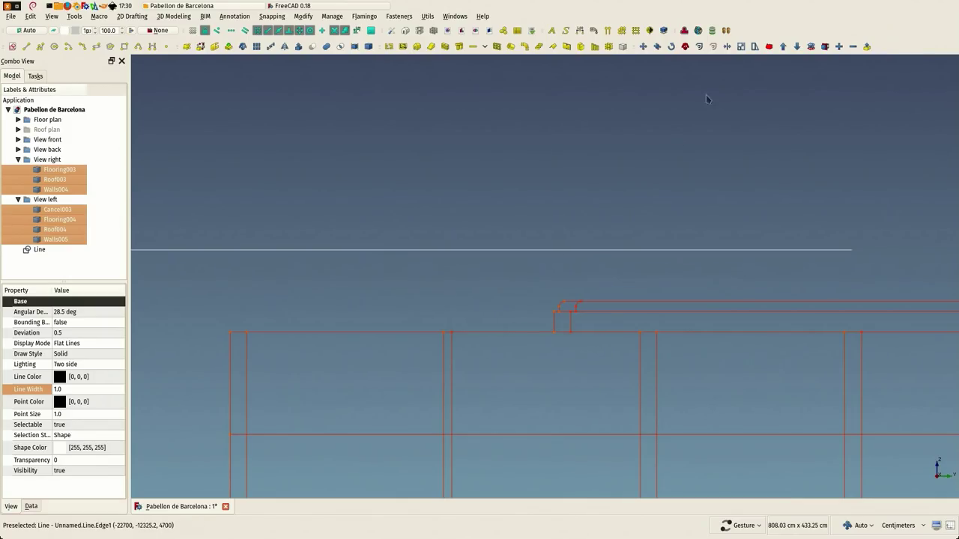
Step: Move the selected elevation objects up to their new height
click(644, 47)
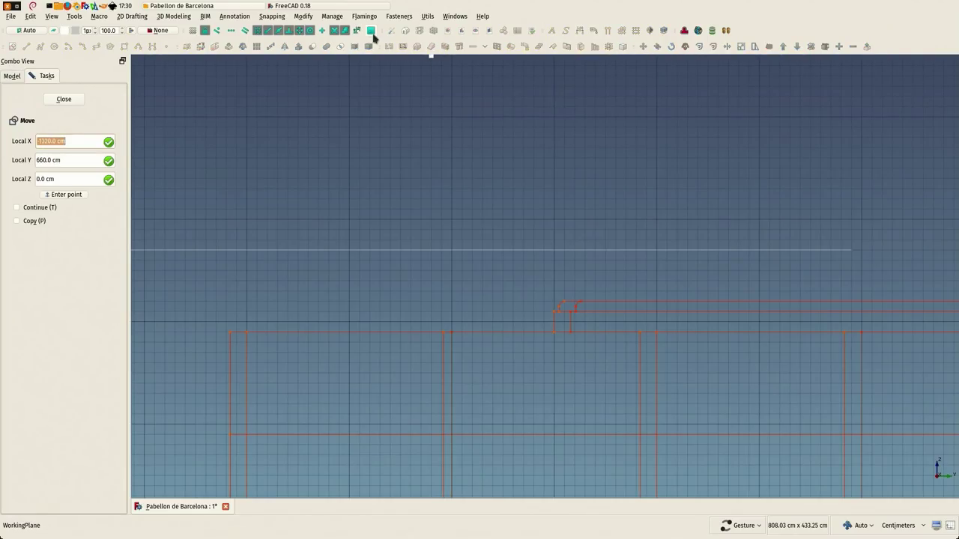
scroll(551, 330, up, 2)
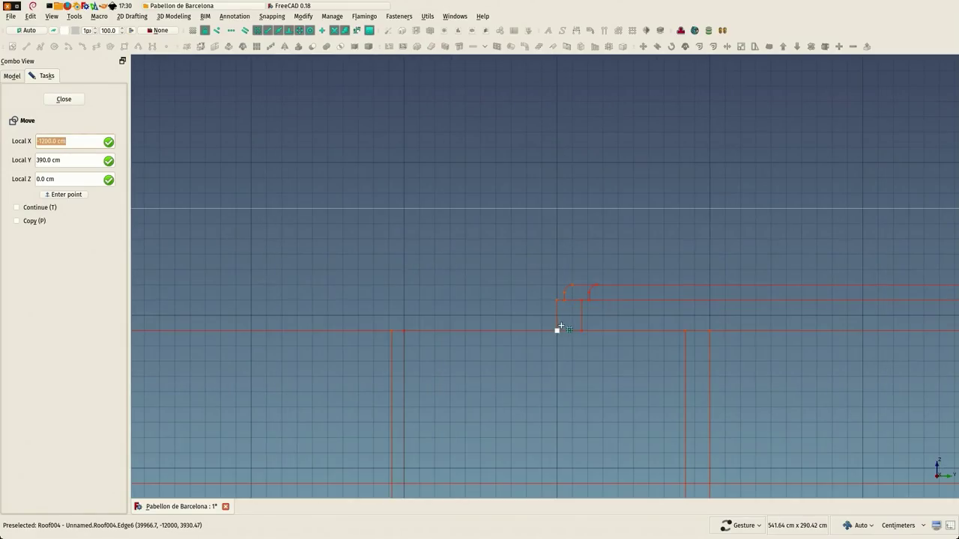
click(557, 208)
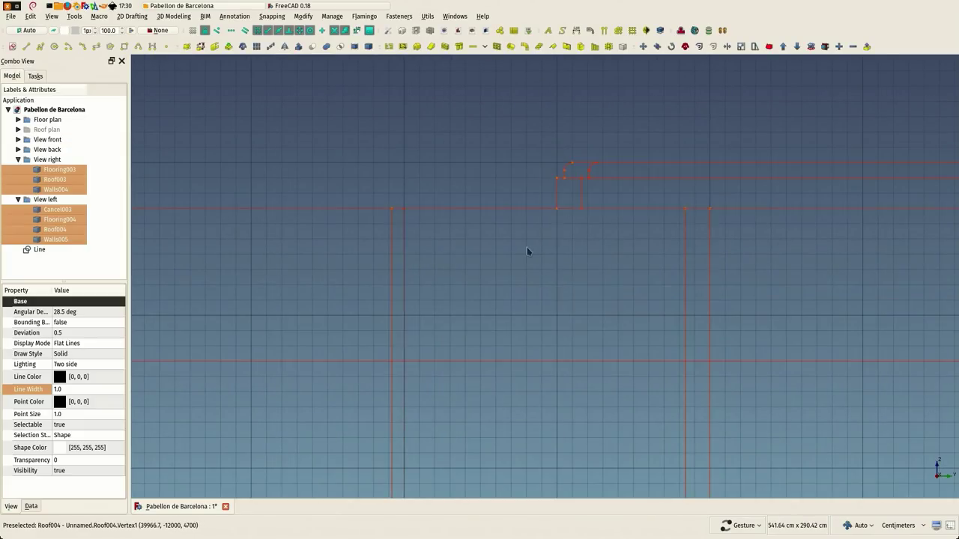
scroll(528, 252, down, 5)
scroll(522, 249, down, 5)
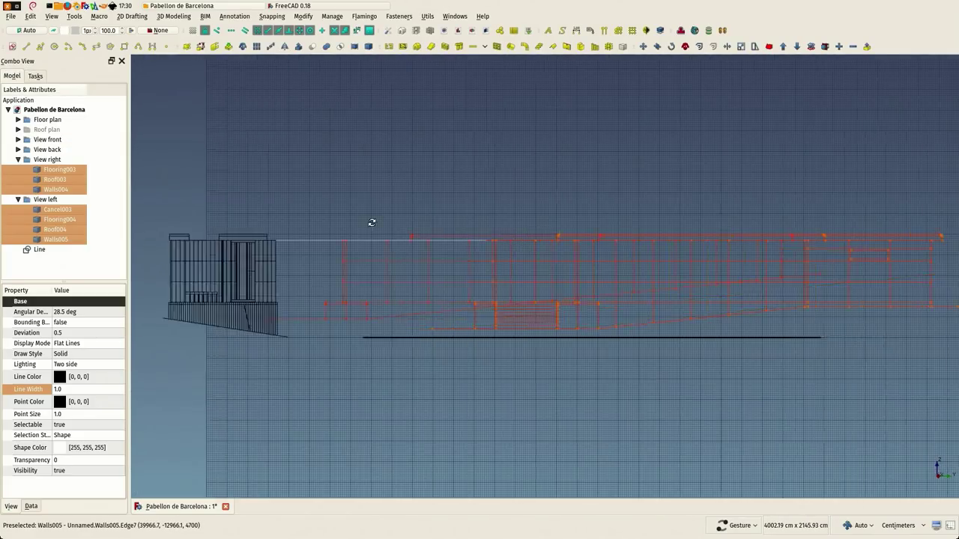
Step: Orbit and pan around the model to check the elevations and reference line
mouse_move(382, 225)
mouse_down()
mouse_move(396, 235)
mouse_move(322, 223)
mouse_move(507, 272)
mouse_move(370, 231)
mouse_move(495, 359)
mouse_up()
scroll(498, 356, up, 3)
scroll(483, 341, up, 3)
right_drag(475, 342, 358, 203)
mouse_move(490, 278)
mouse_down()
mouse_move(450, 232)
mouse_move(452, 302)
mouse_move(438, 218)
mouse_move(450, 229)
mouse_move(430, 204)
mouse_move(439, 214)
mouse_move(436, 156)
mouse_move(232, 201)
mouse_move(412, 315)
mouse_move(383, 405)
mouse_up()
click(435, 156)
click(398, 139)
scroll(339, 267, down, 5)
Step: Lay the working plane flat on the XY ground plane
click(28, 31)
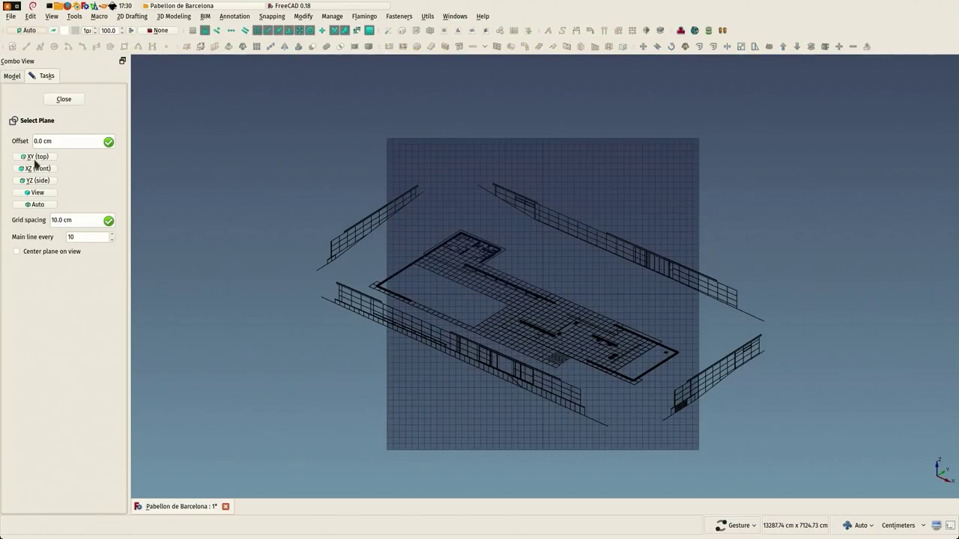
click(38, 157)
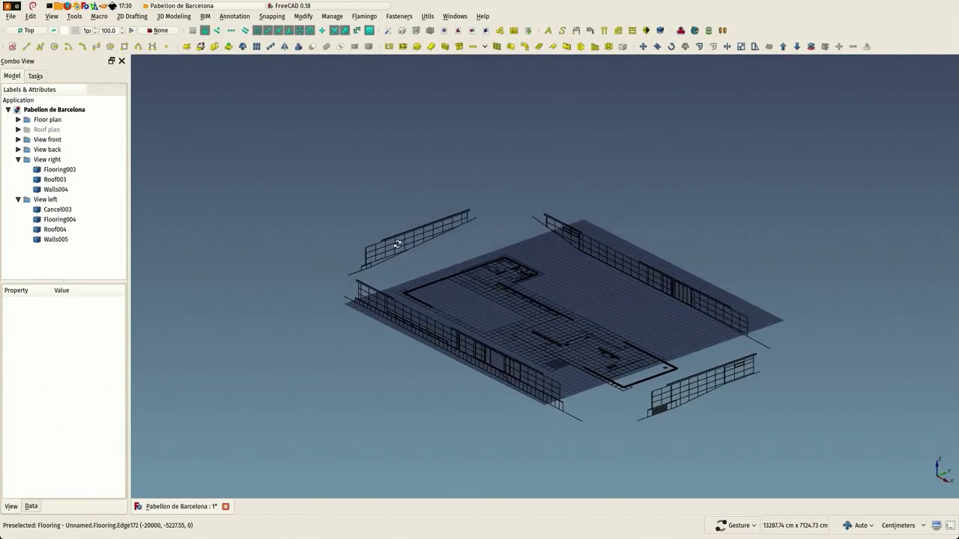
scroll(420, 258, up, 3)
drag(420, 258, 440, 188)
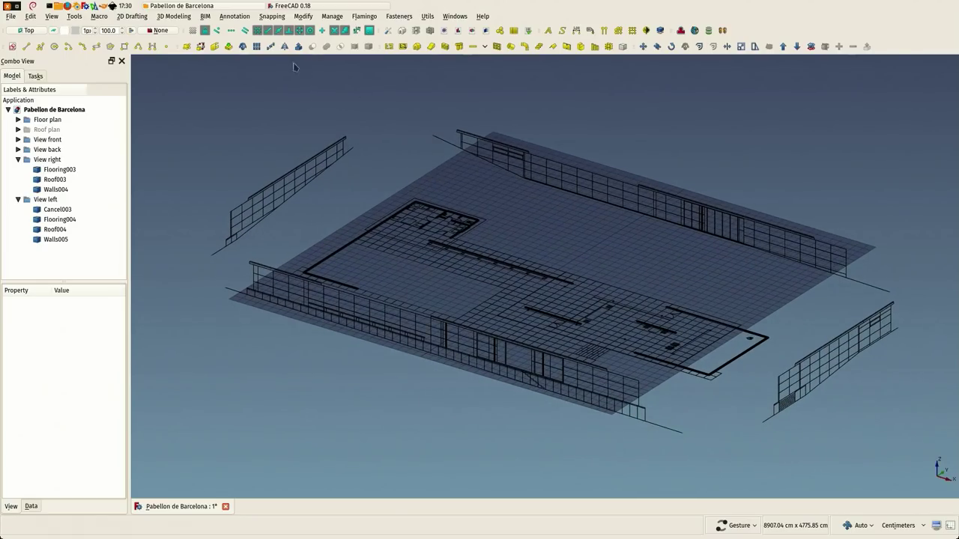
Step: Save the Pabellon de Barcelona document and expand the Roof plan group
click(11, 16)
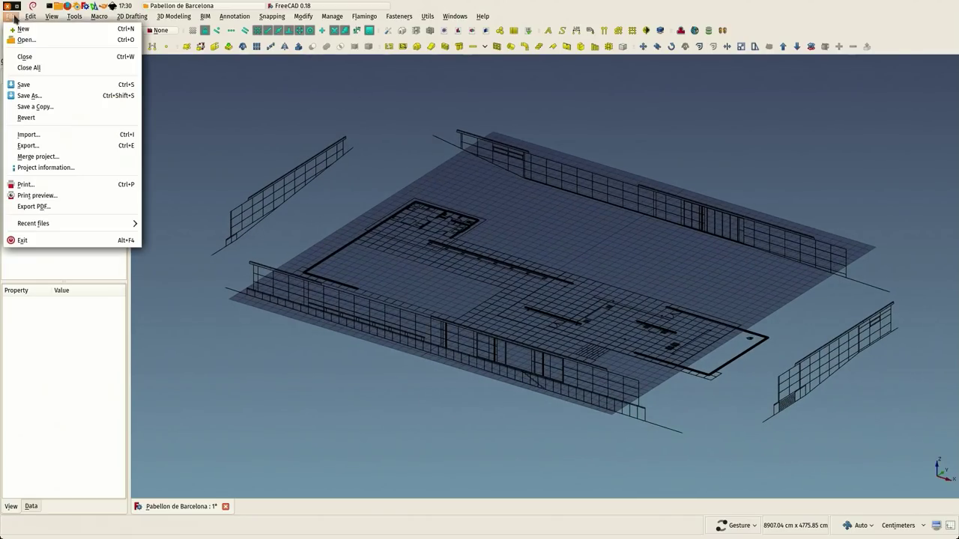
click(31, 87)
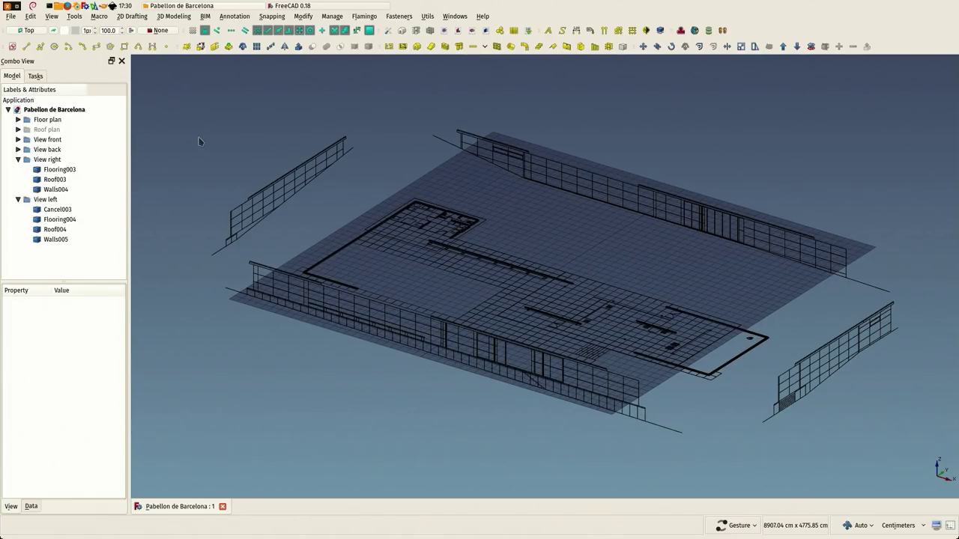
click(39, 131)
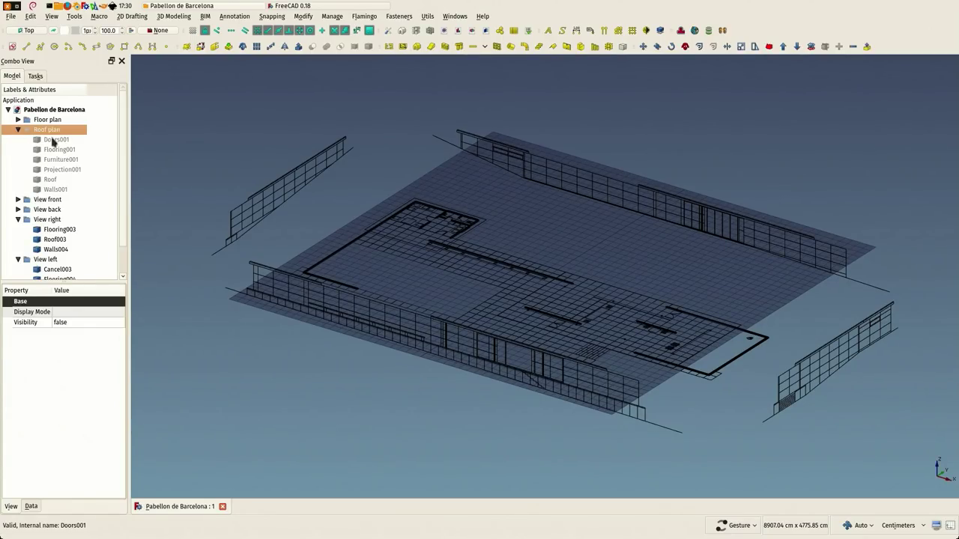
Step: Make the Roof plan objects visible and select Doors001 through Walls001
click(54, 141)
shift+click(47, 191)
key(space)
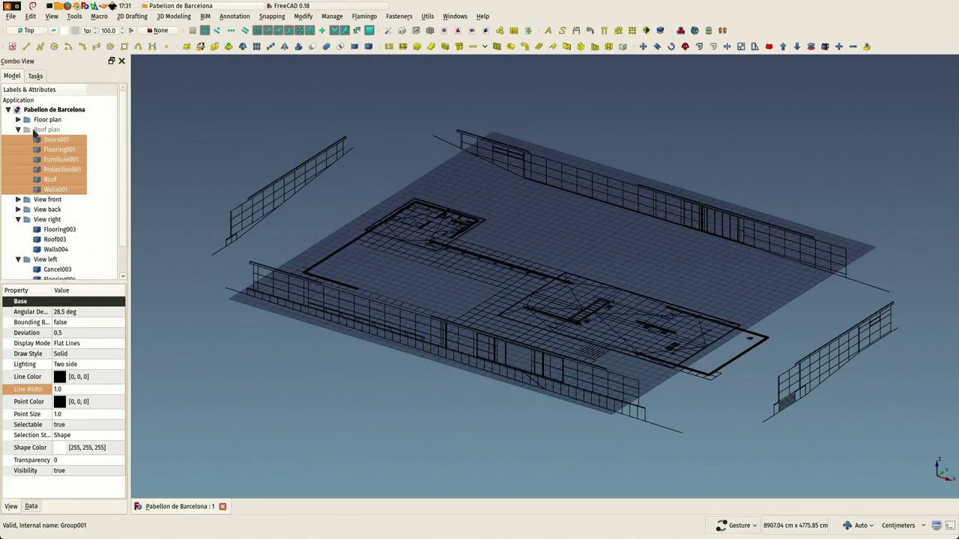
click(35, 130)
click(49, 141)
shift+click(52, 191)
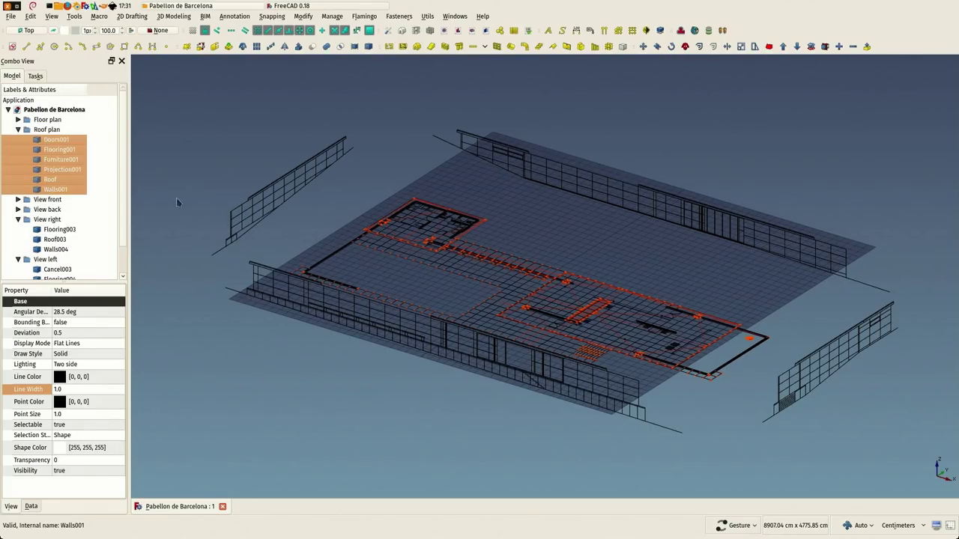
Step: Switch to the front view and set the working plane to Auto
key(2)
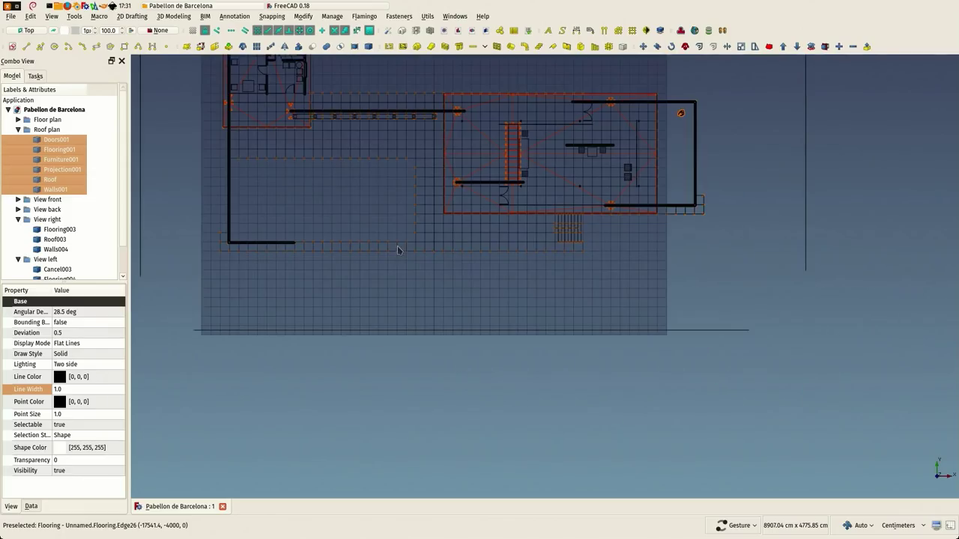
key(1)
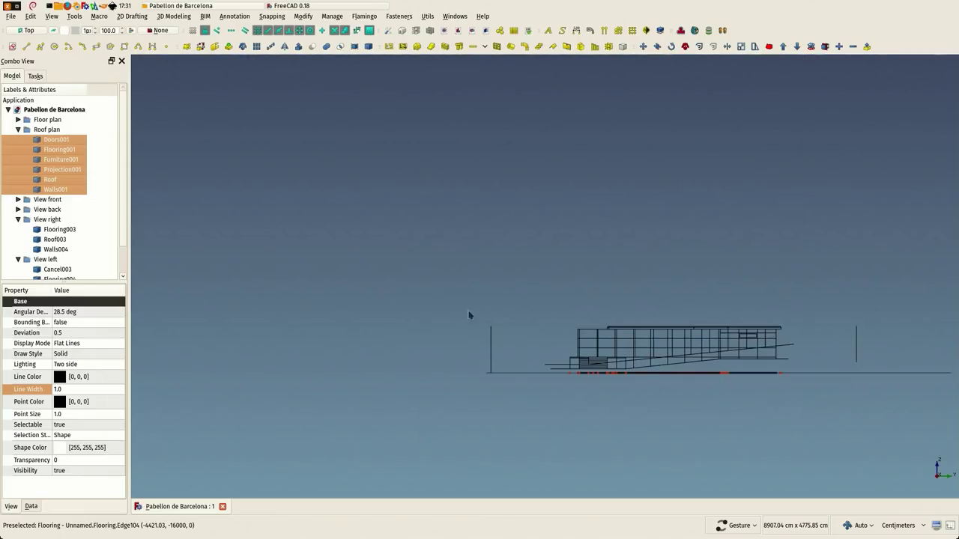
scroll(520, 332, up, 2)
scroll(537, 342, up, 2)
scroll(423, 292, up, 2)
scroll(411, 346, up, 2)
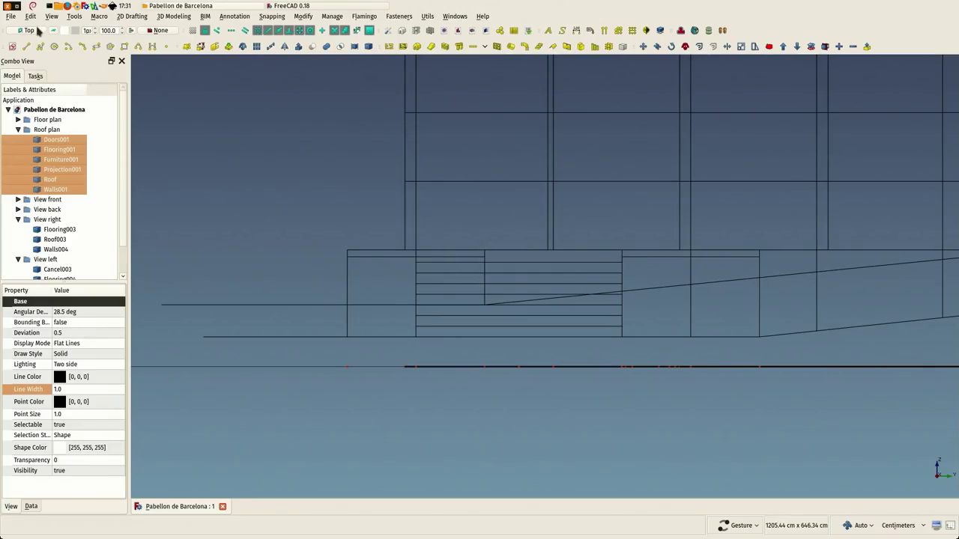
click(31, 30)
click(38, 205)
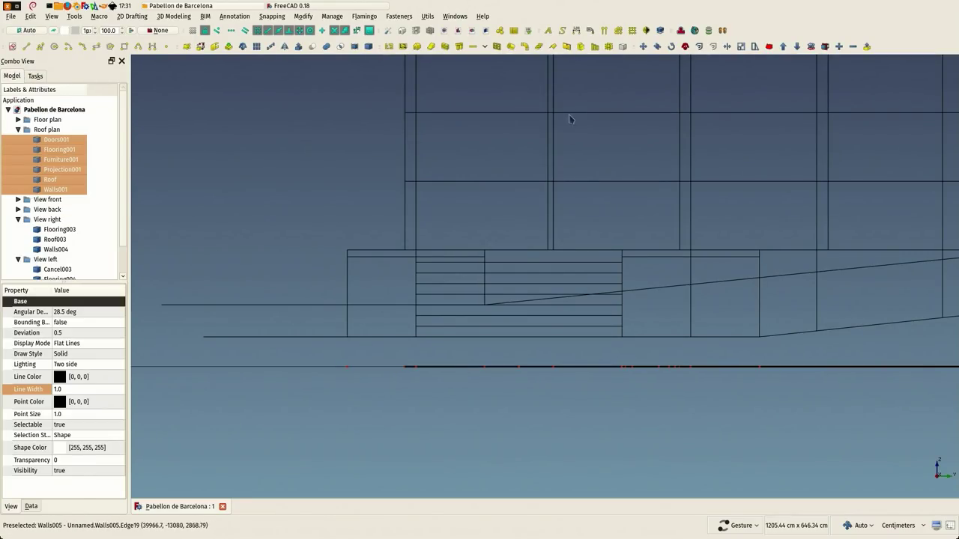
Step: Draft Move the roof plan objects from the ground line up to roof height
click(642, 47)
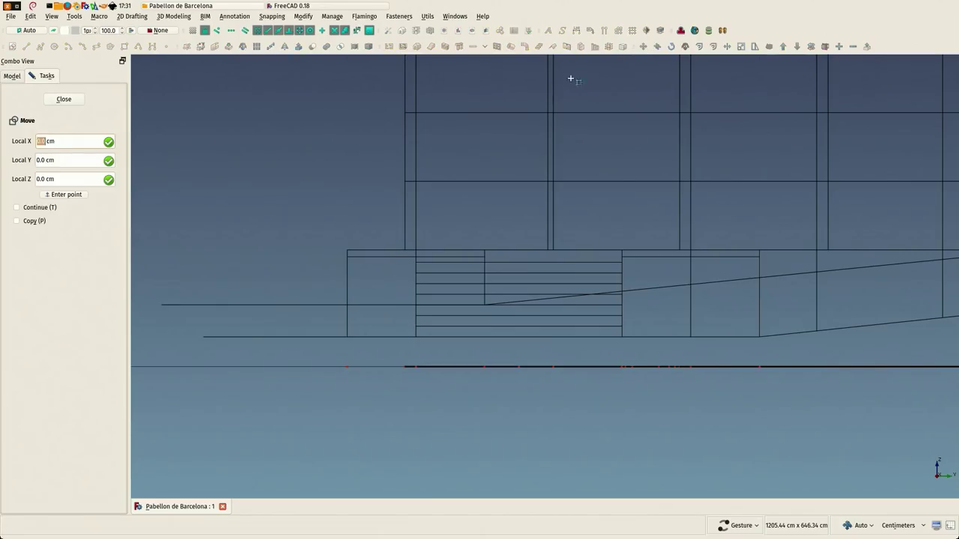
click(349, 367)
scroll(349, 368, down, 2)
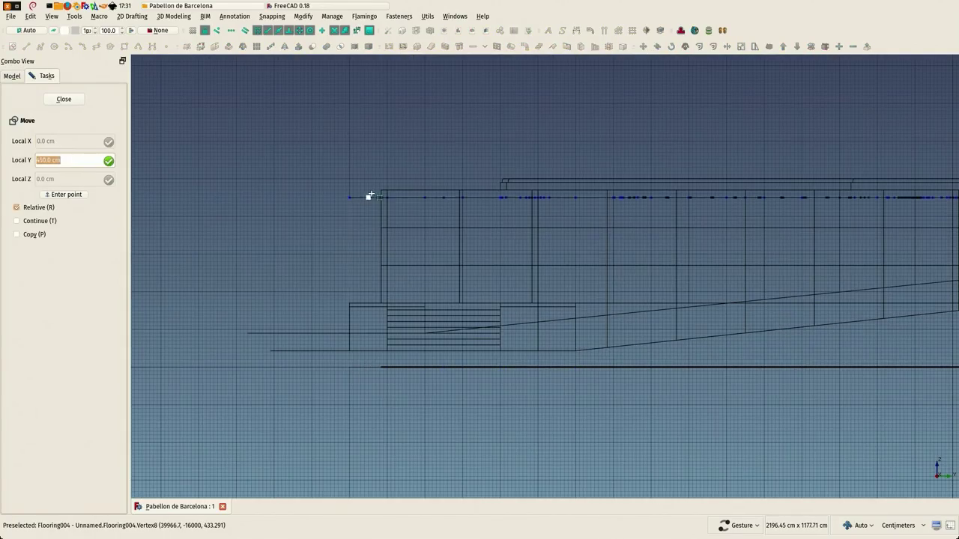
click(381, 186)
scroll(384, 192, down, 3)
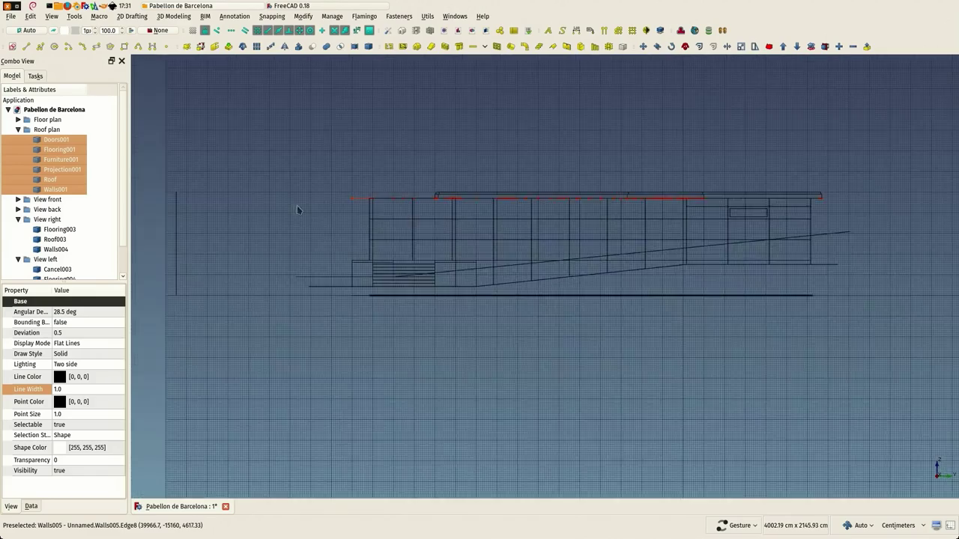
mouse_move(296, 208)
mouse_down()
mouse_move(382, 252)
mouse_move(279, 280)
mouse_up()
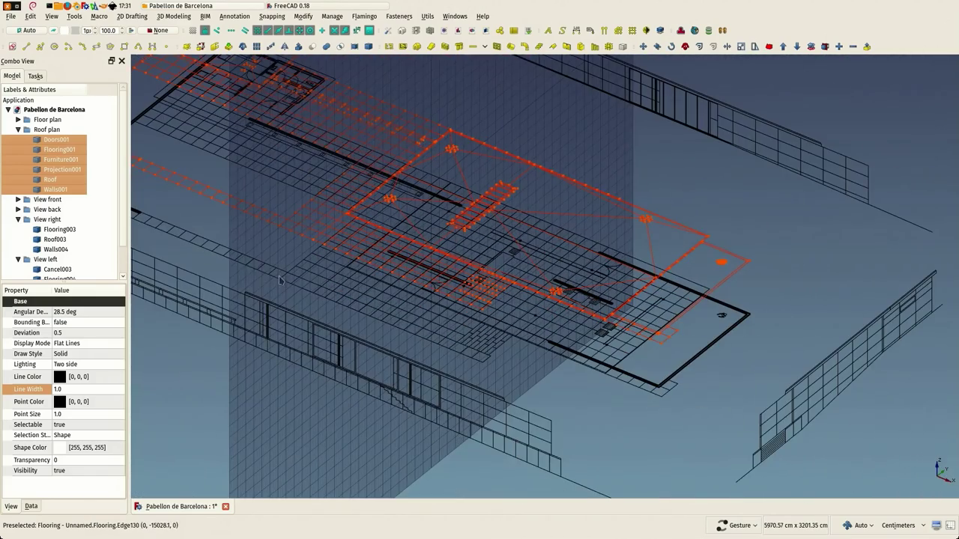
Step: Hide the raised Roof plan group
click(238, 275)
mouse_move(225, 247)
mouse_down()
mouse_move(474, 241)
mouse_move(471, 232)
mouse_move(361, 302)
mouse_move(337, 292)
mouse_up()
click(41, 131)
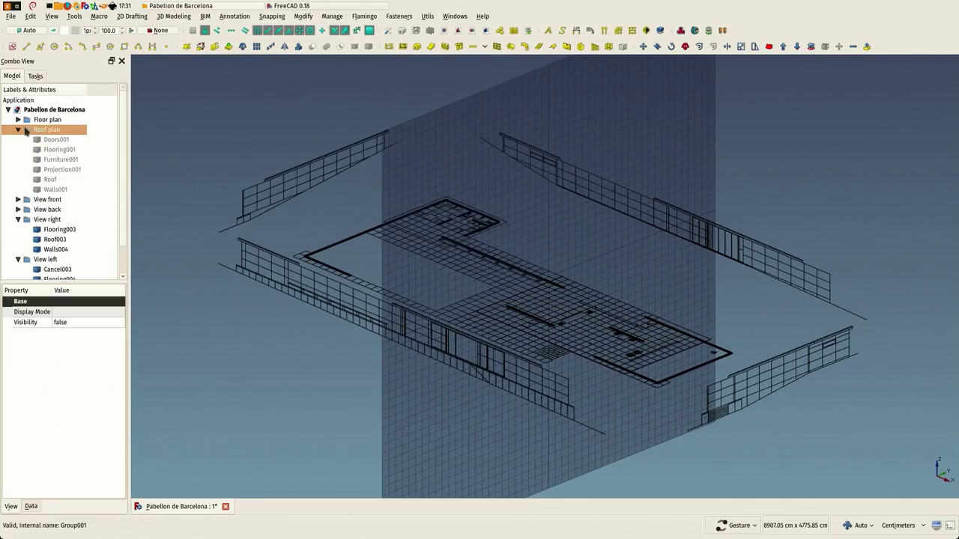
click(18, 130)
click(247, 124)
drag(246, 125, 285, 153)
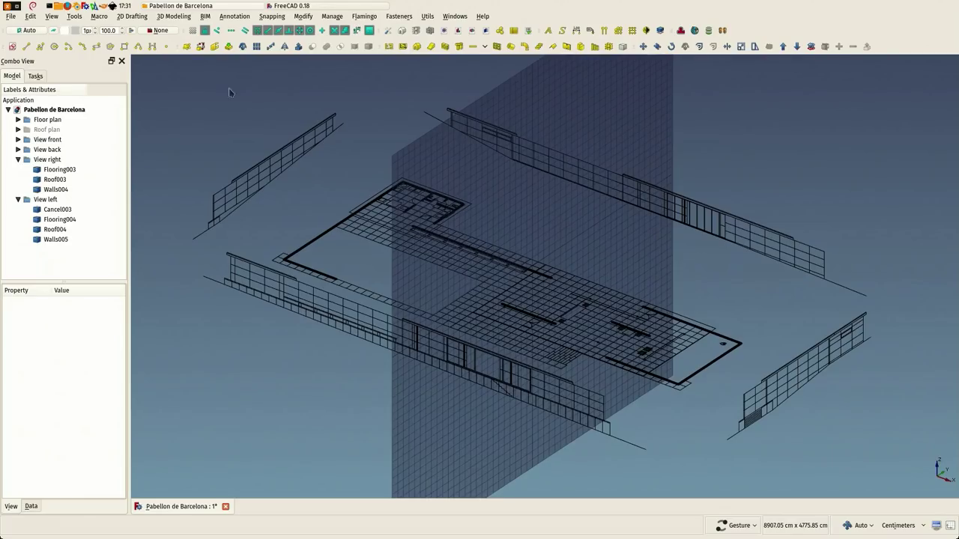
Step: Toggle the Draft grid off and on, and set the working plane to XY (top)
click(191, 30)
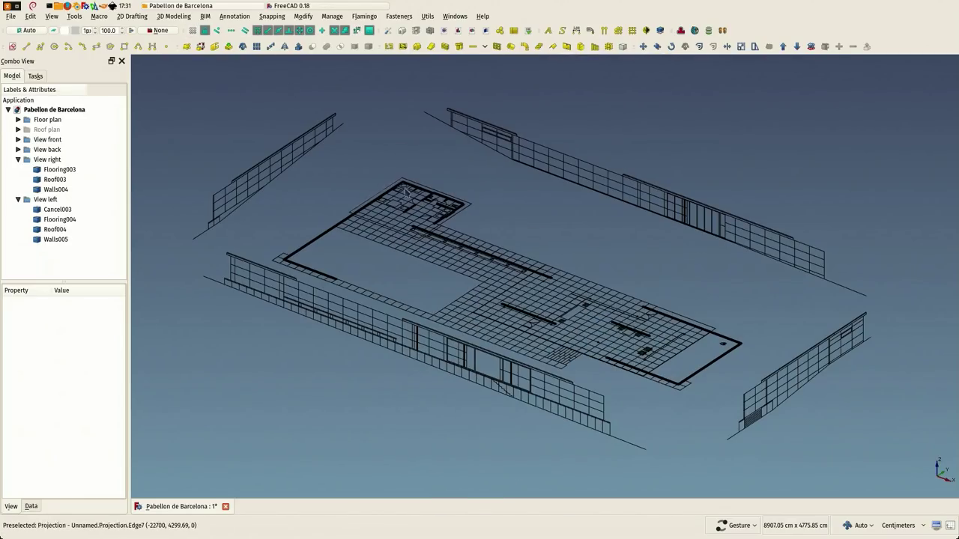
click(192, 31)
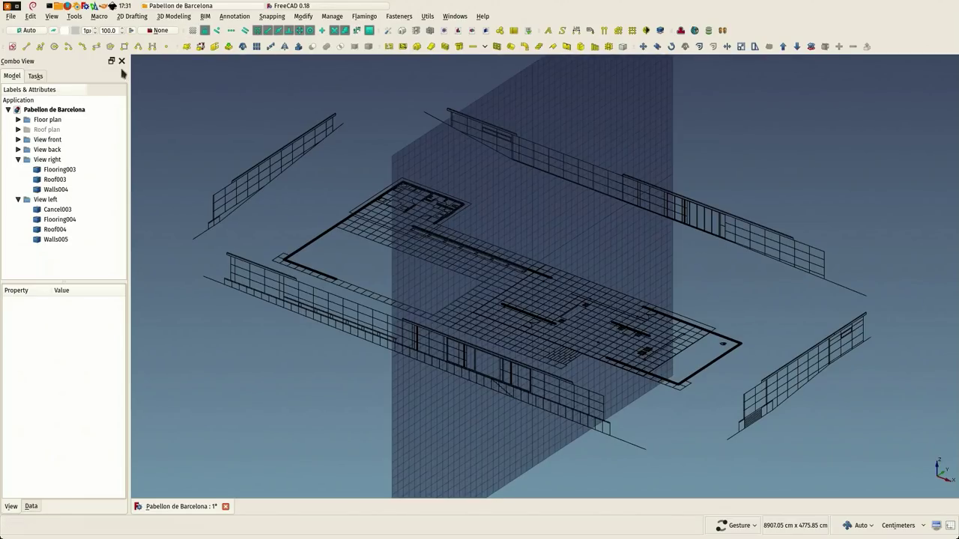
click(30, 31)
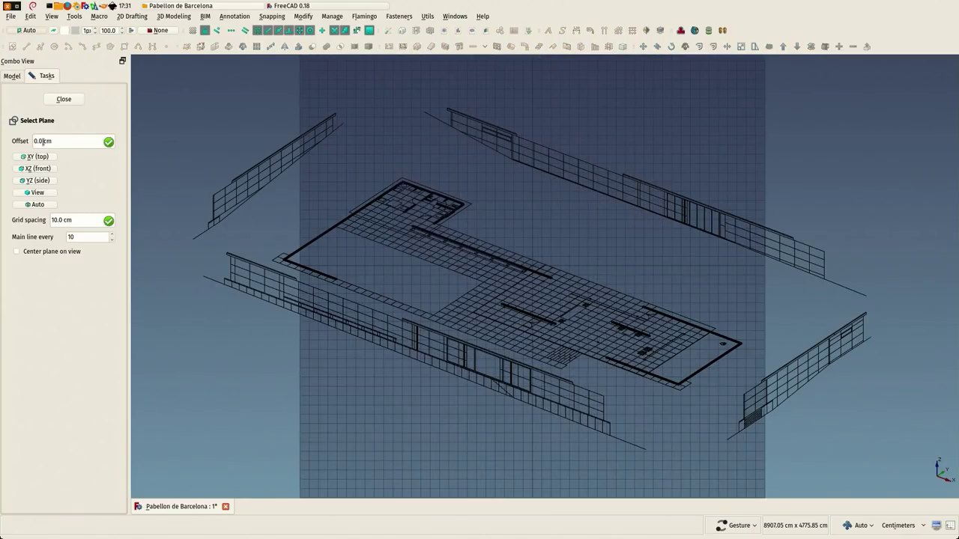
click(37, 158)
Step: Save the FreeCAD document
drag(357, 160, 336, 145)
click(11, 15)
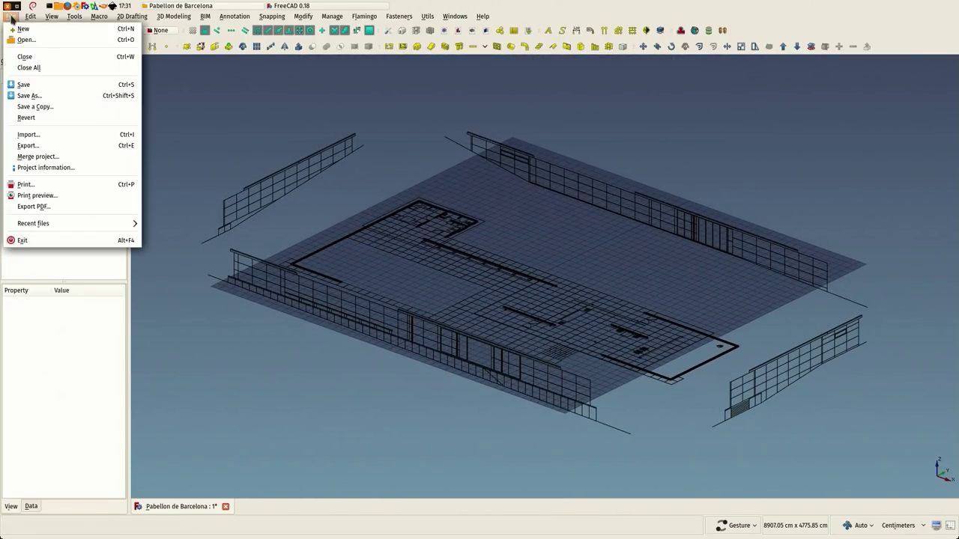
click(20, 85)
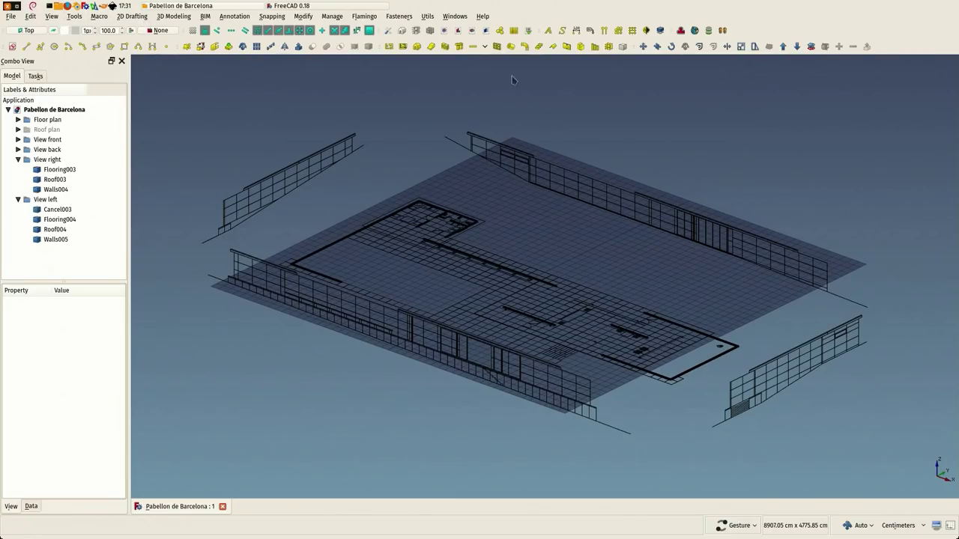